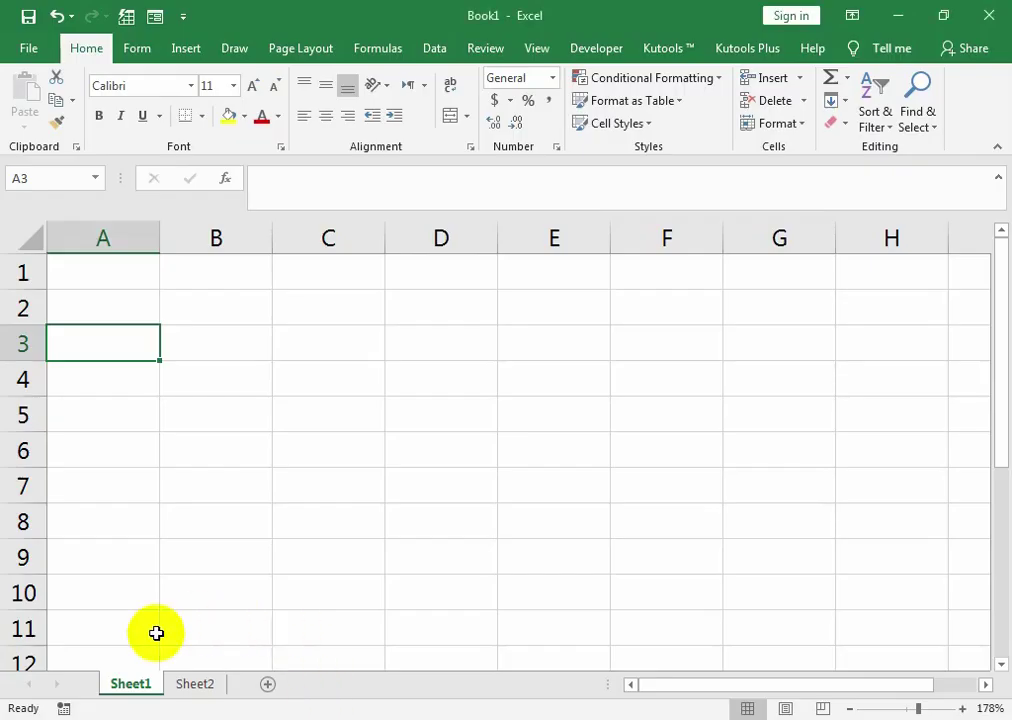
# Rename the Sheet1 worksheet as "Reciept"
pyautogui.rightClick(131, 686)
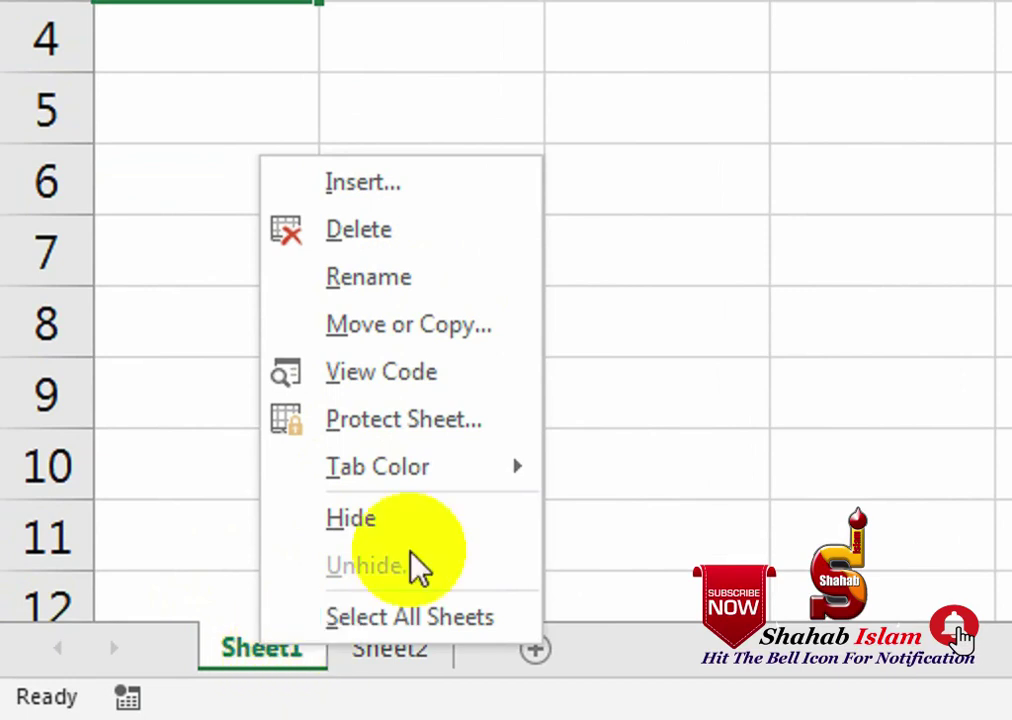
pyautogui.click(416, 294)
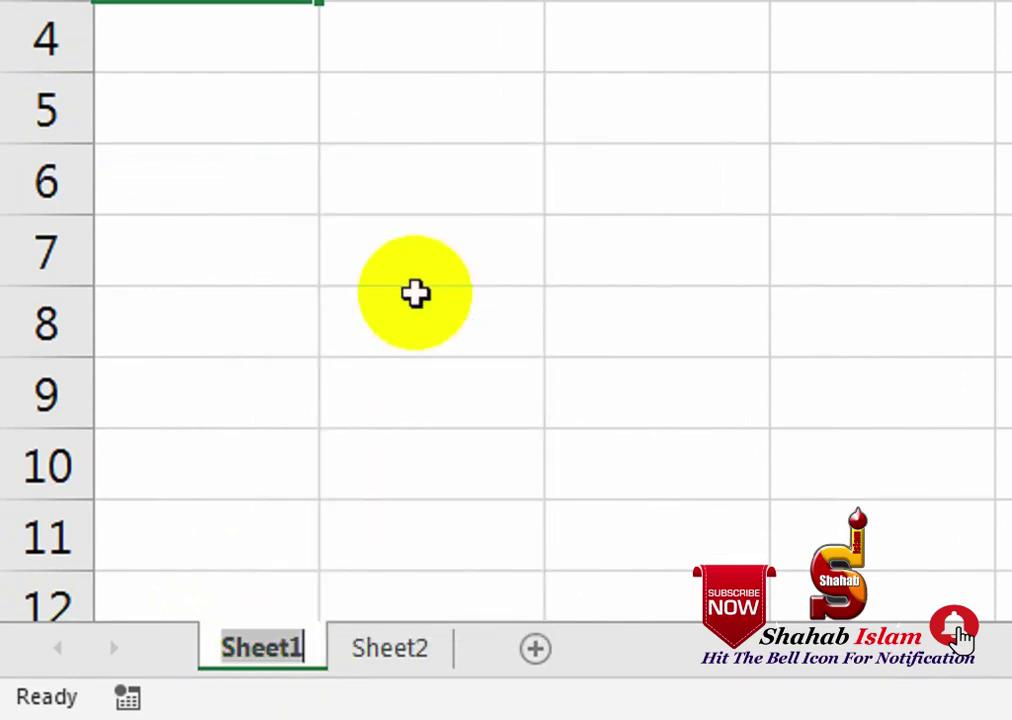
pyautogui.write('R')
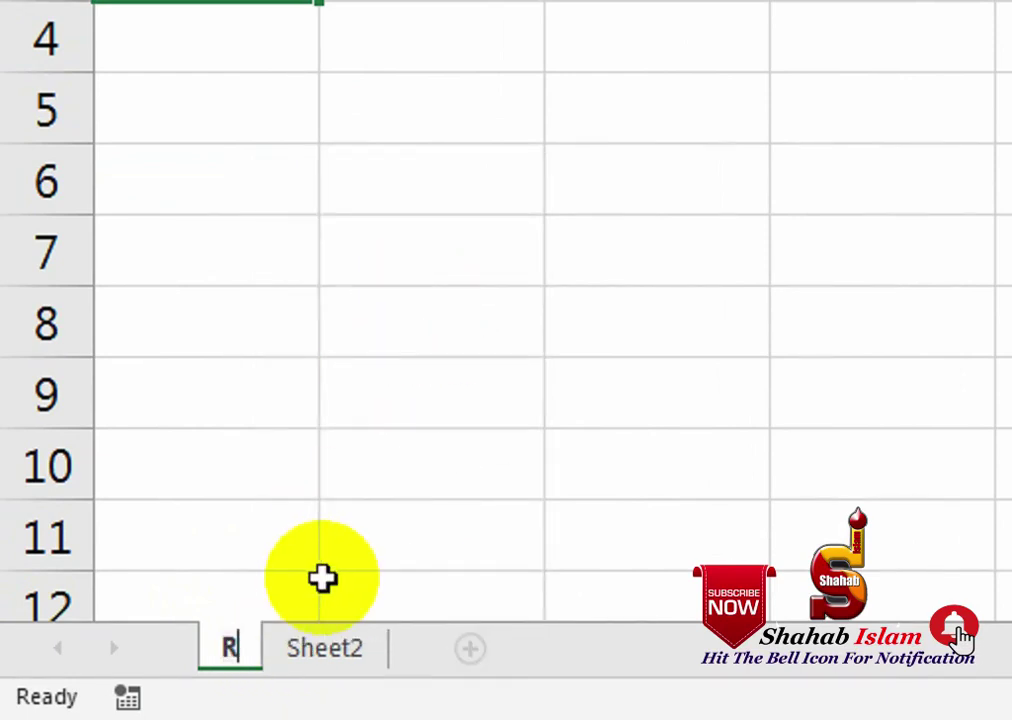
pyautogui.write('eciept')
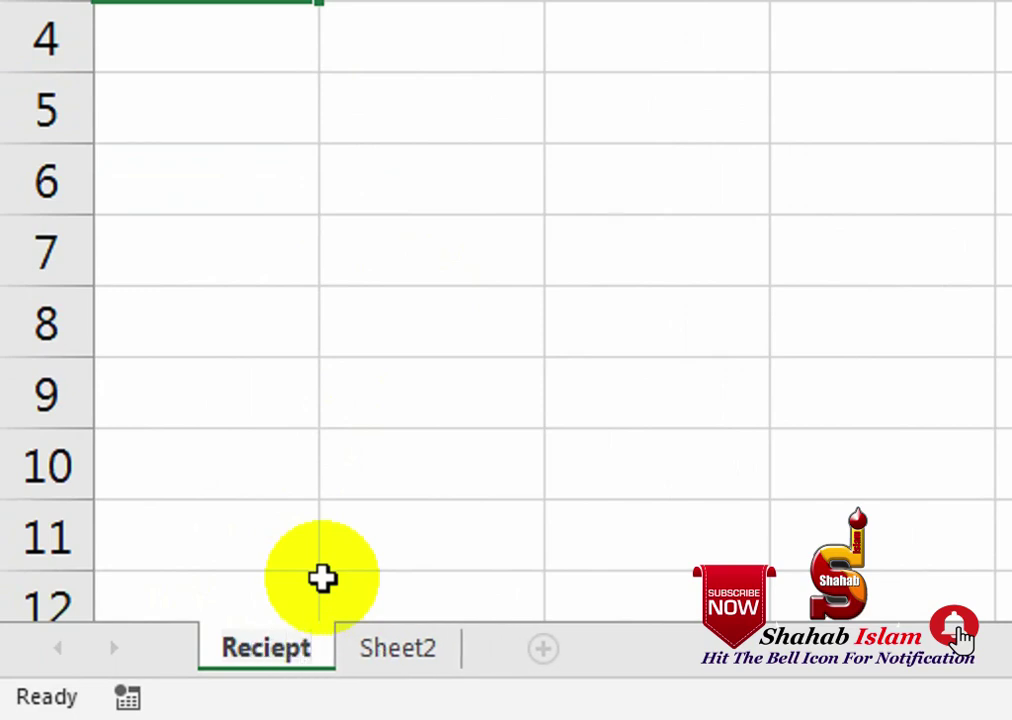
pyautogui.click(322, 580)
# Rename the Sheet2 worksheet as "Payment"
pyautogui.rightClick(400, 660)
pyautogui.click(518, 298)
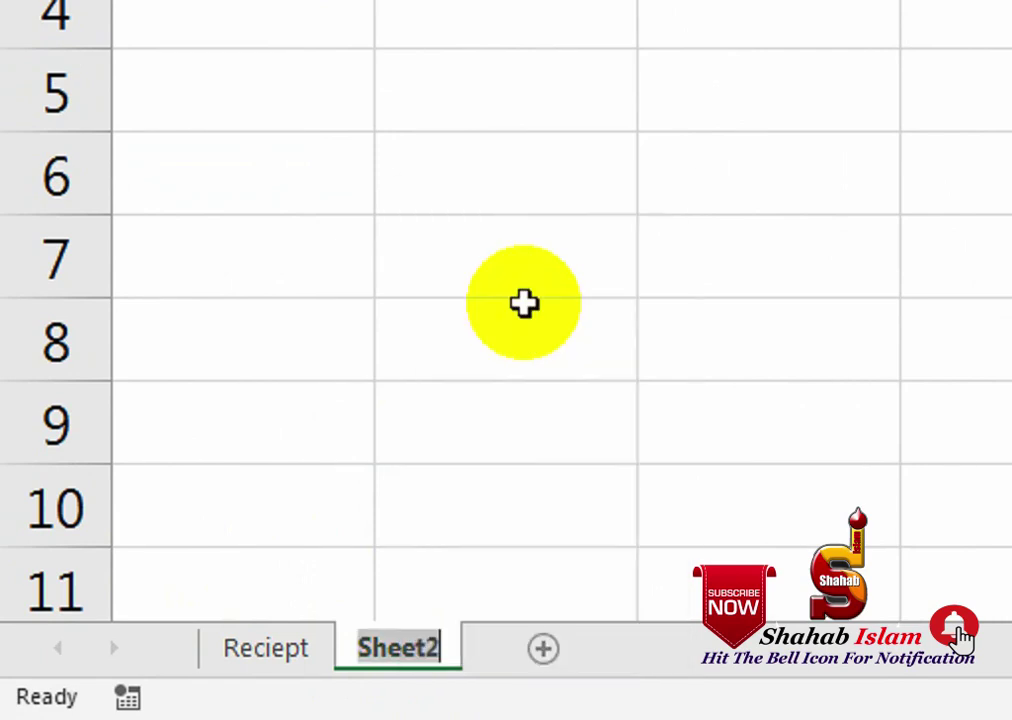
pyautogui.write('Payment')
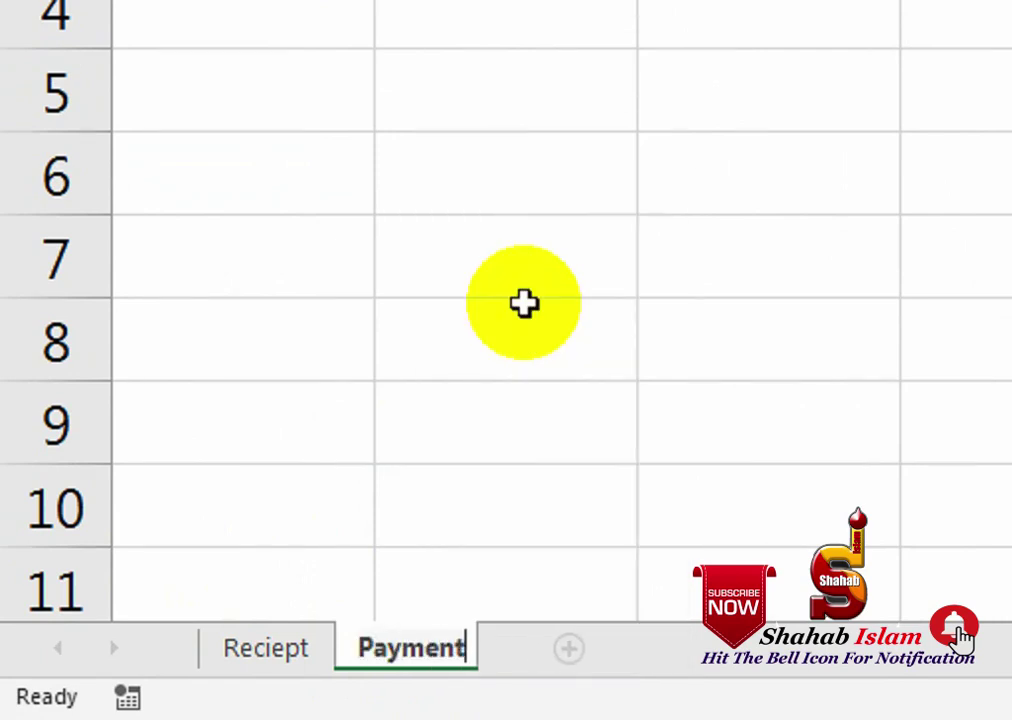
pyautogui.click(481, 556)
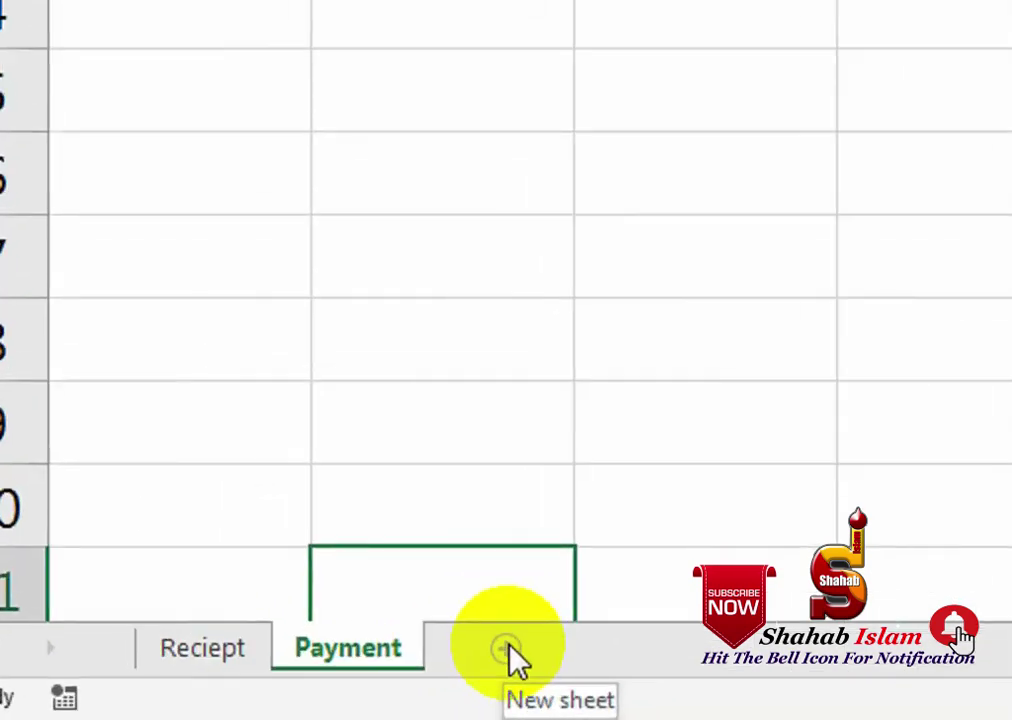
# Add a third worksheet after Payment and name it "Daybook"
pyautogui.click(509, 645)
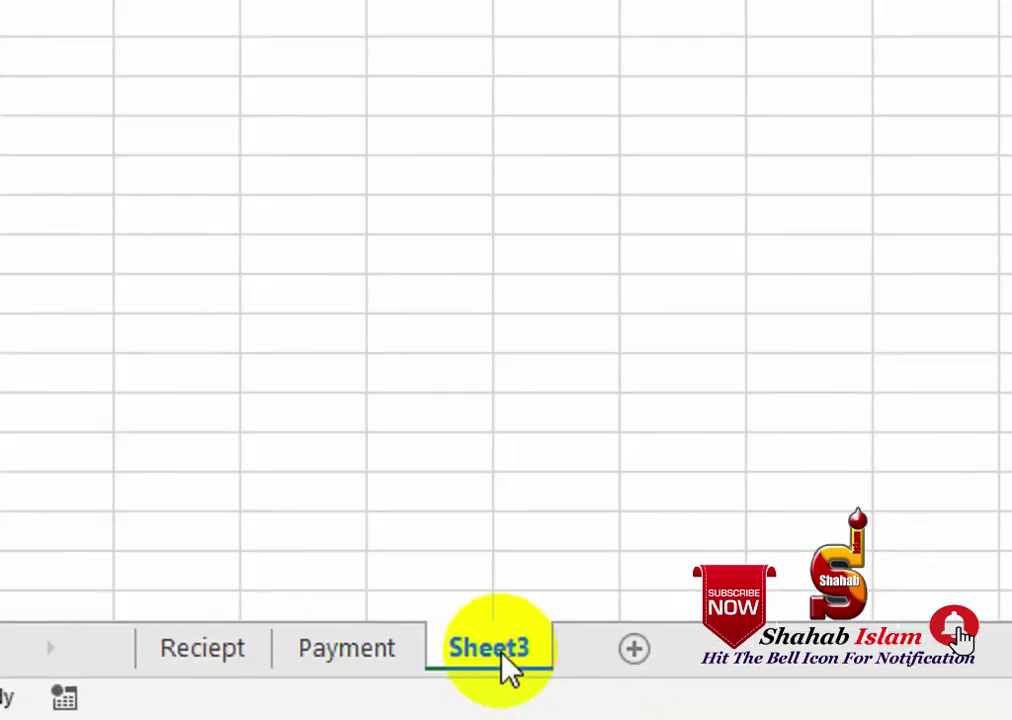
pyautogui.rightClick(504, 648)
pyautogui.click(567, 288)
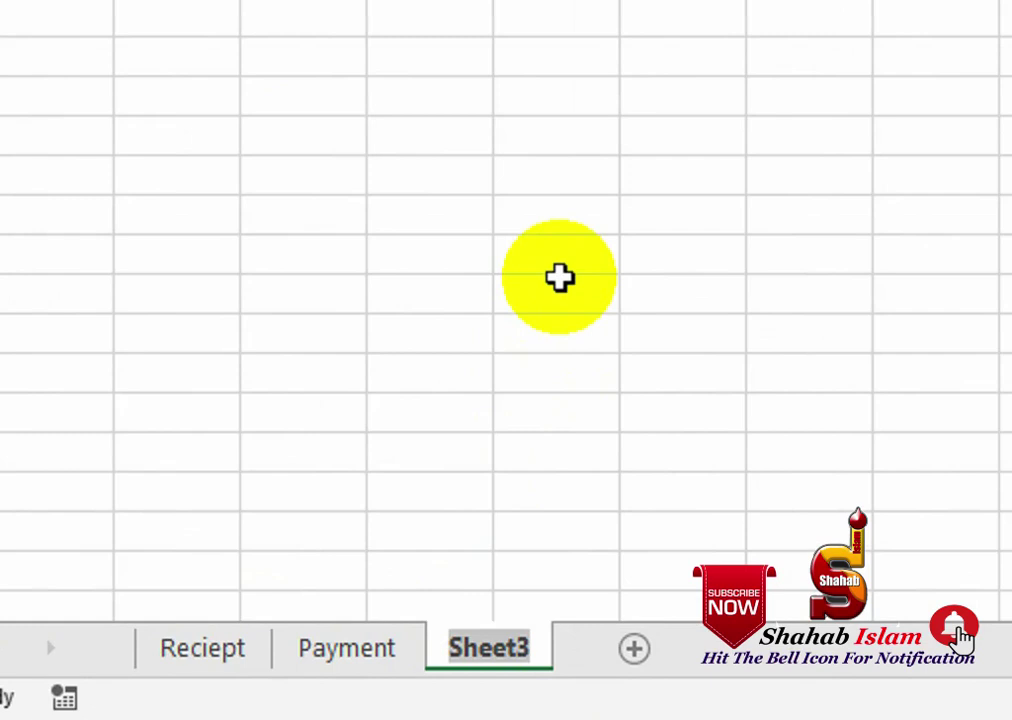
pyautogui.write('Daybook')
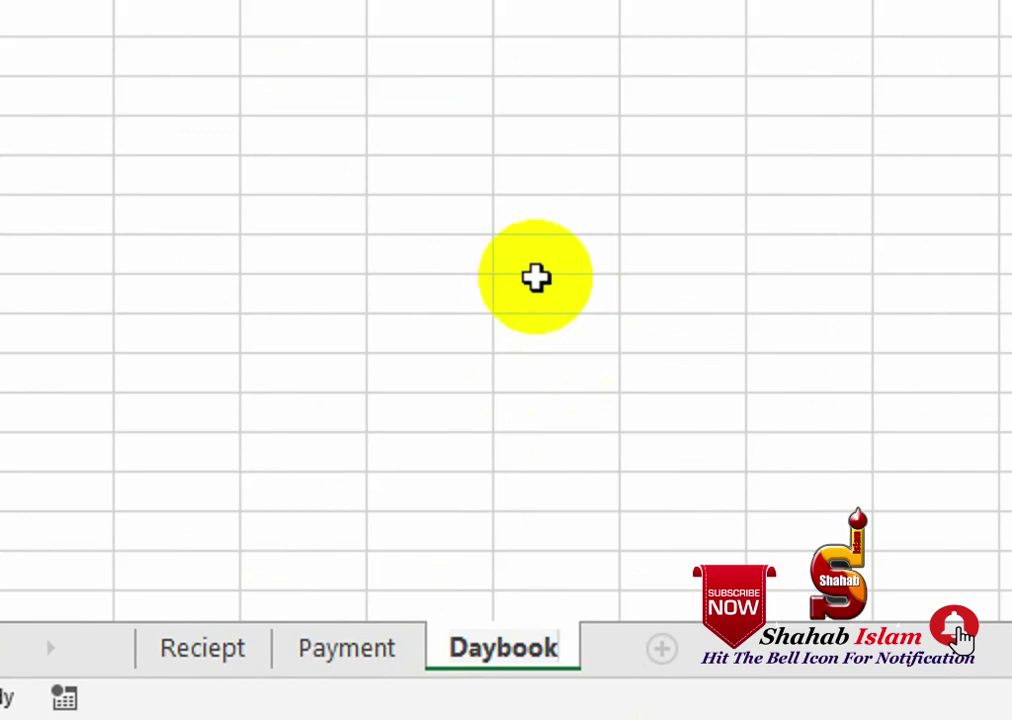
pyautogui.click(470, 338)
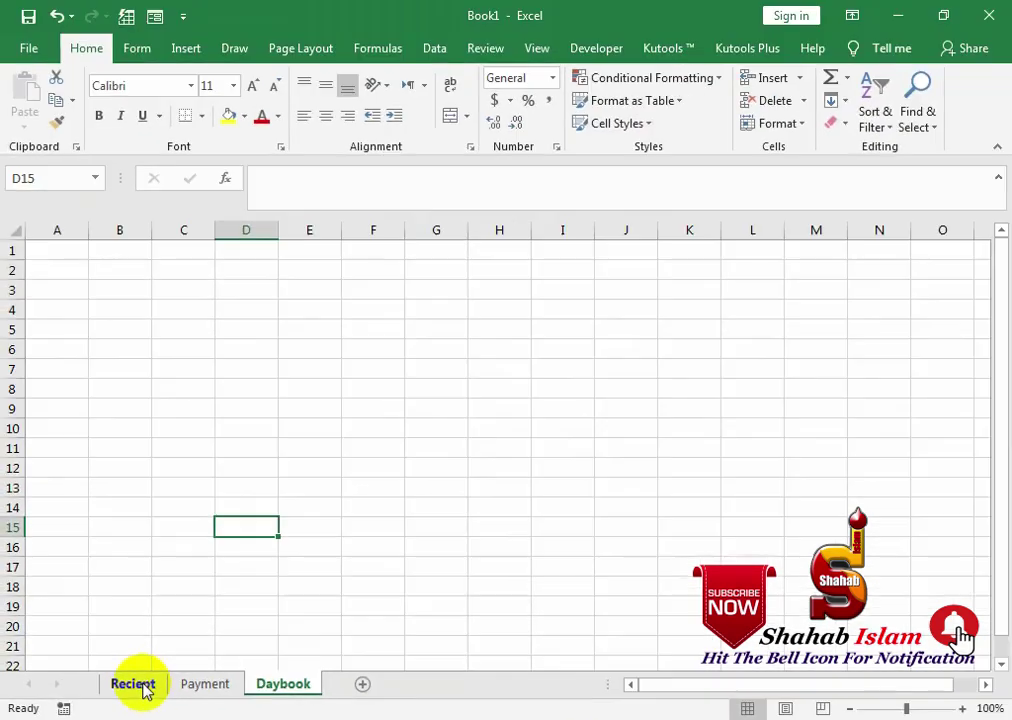
# On the Reciept sheet, enter the column headings "Date" in A4 and "Detail" in B4
pyautogui.click(272, 652)
pyautogui.click(112, 371)
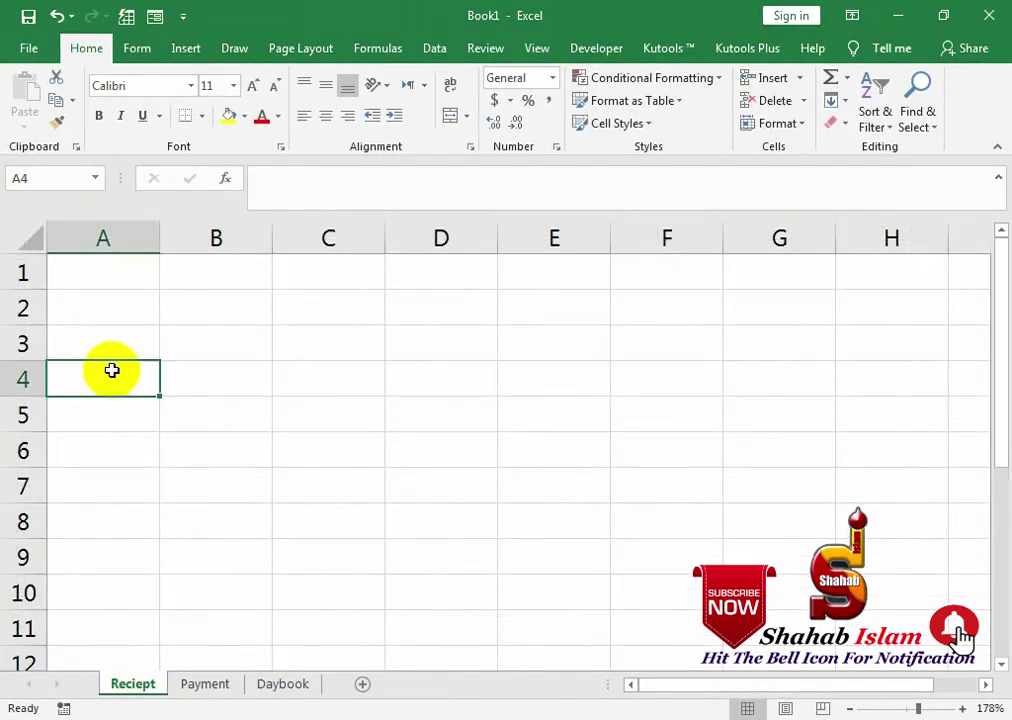
pyautogui.write('Date')
pyautogui.press('Tab')
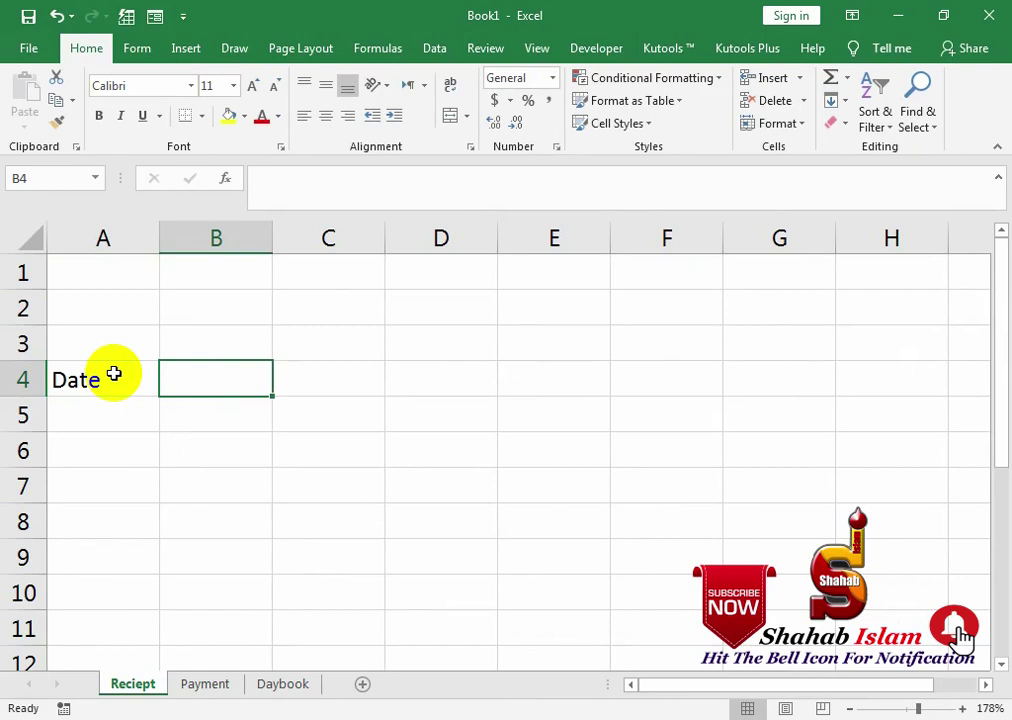
pyautogui.write('Detail')
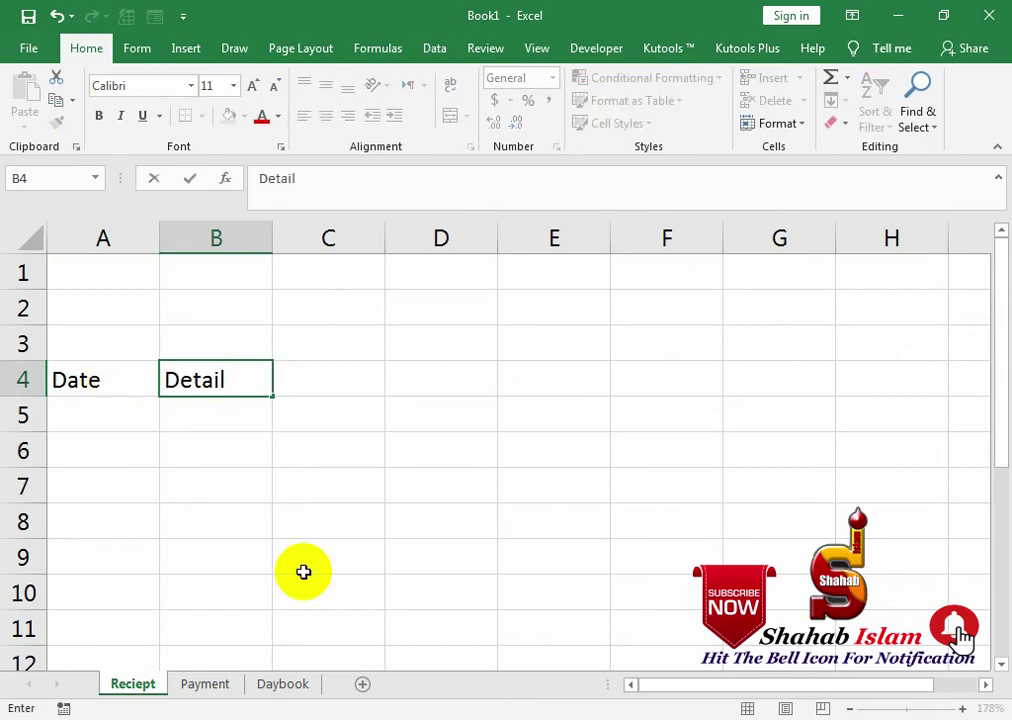
pyautogui.press('Tab')
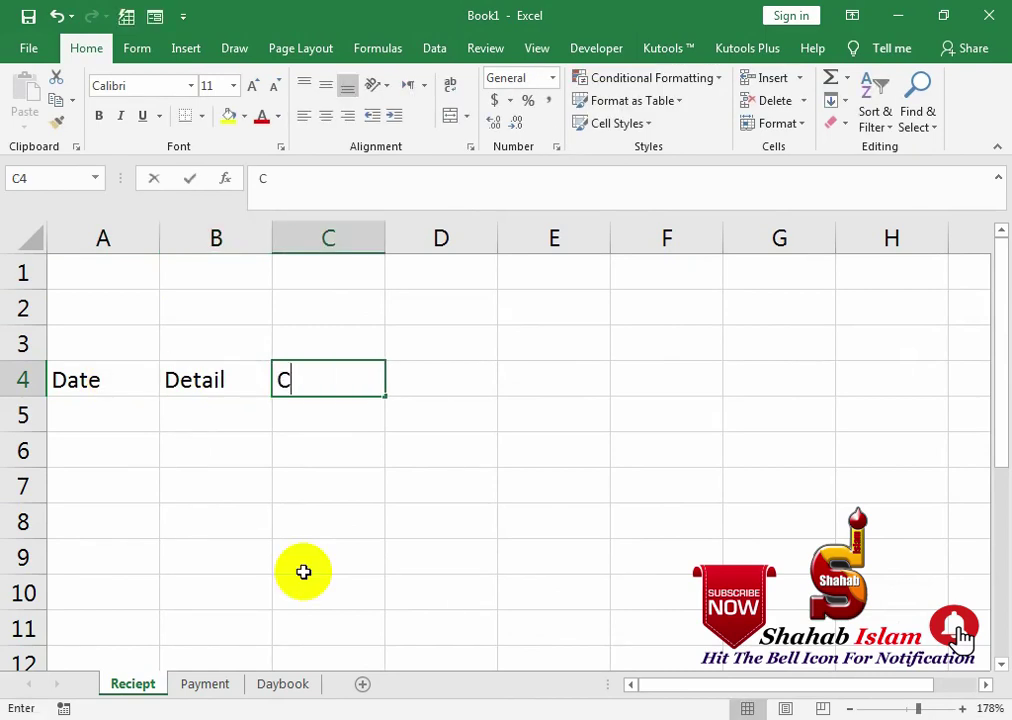
# Enter the heading "Cash/Cheque" in C4 and auto-fit column C to its text
pyautogui.write('Cash/')
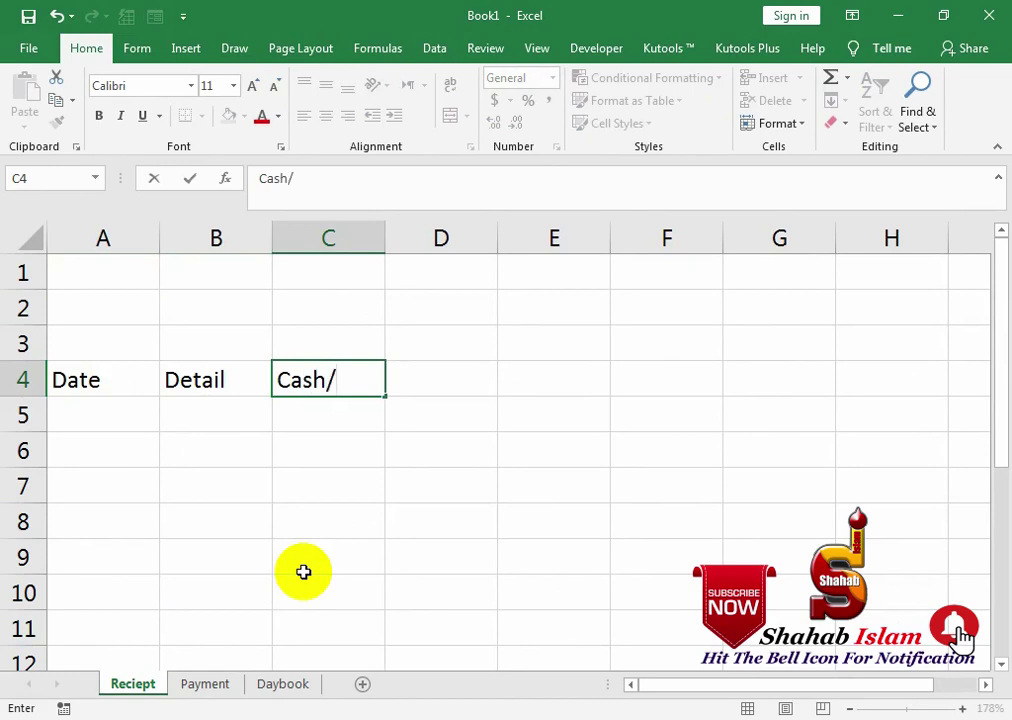
pyautogui.write('Cheequ')
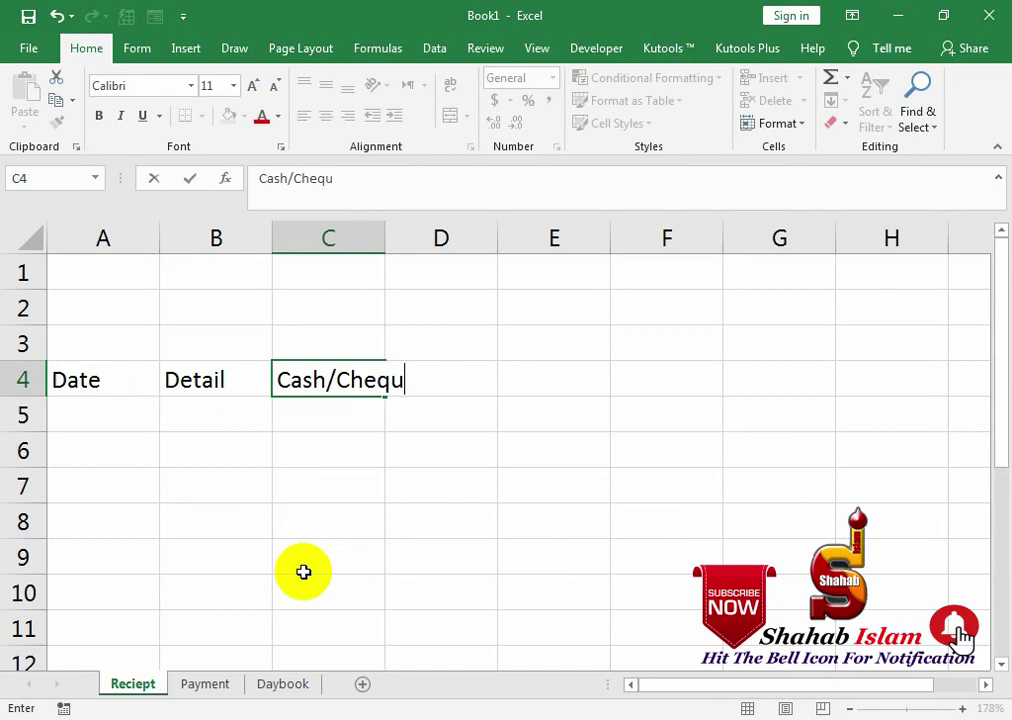
pyautogui.write('e')
pyautogui.press('Tab')
pyautogui.press('Left')
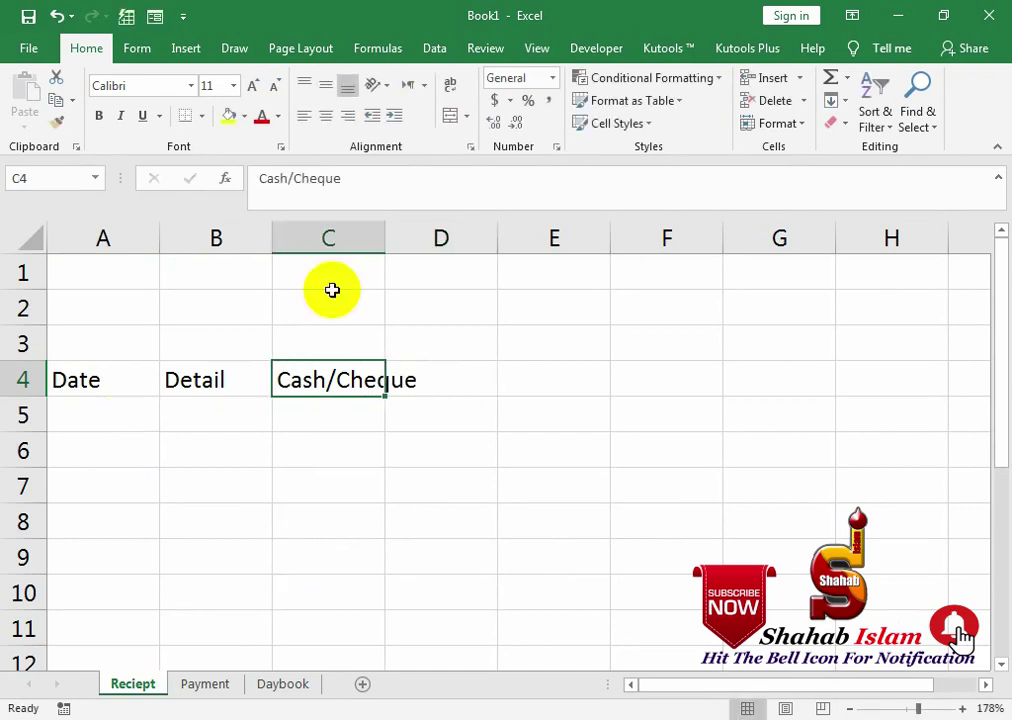
pyautogui.doubleClick(386, 237)
# Enter the headings "Amount" in D4 and "Remarks" in E4
pyautogui.click(477, 363)
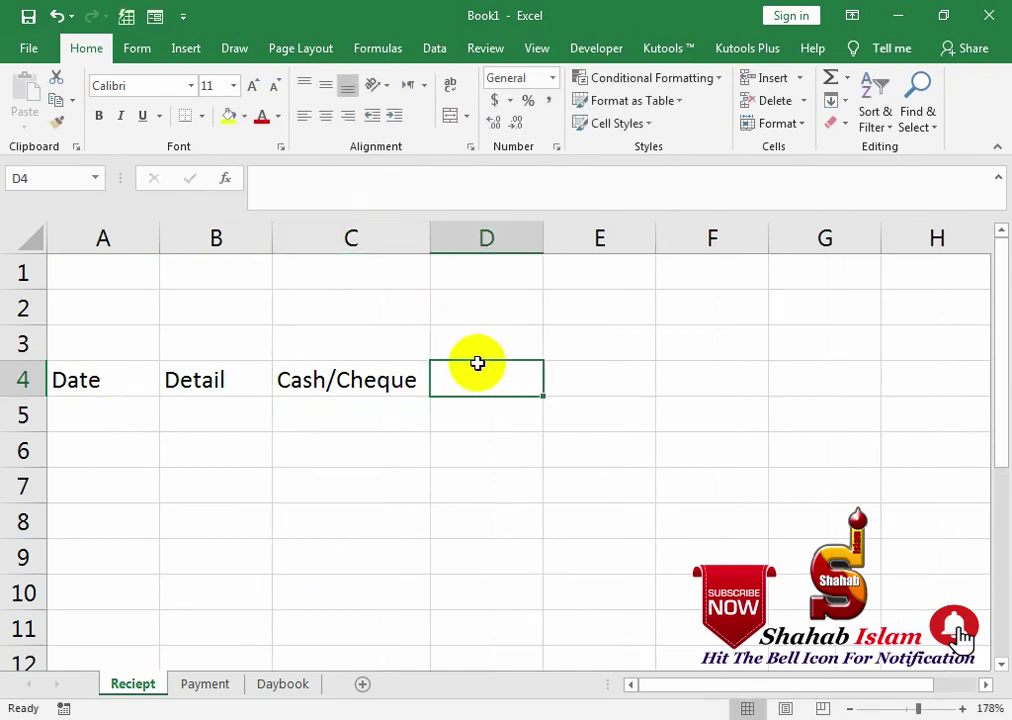
pyautogui.write('Amount')
pyautogui.press('Tab')
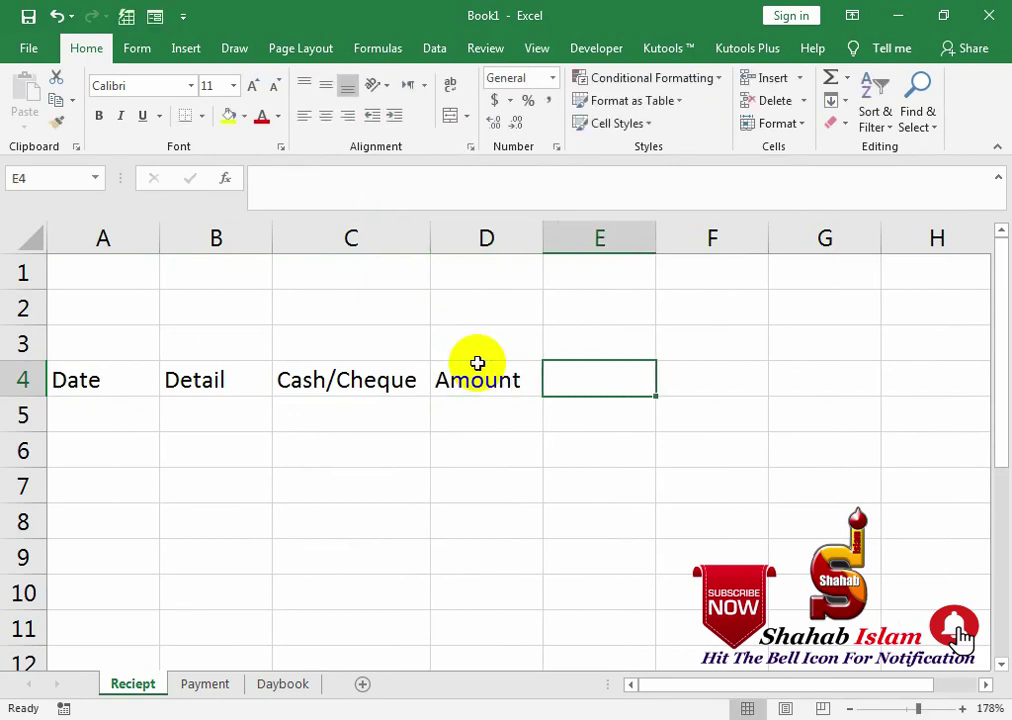
pyautogui.write('Rema')
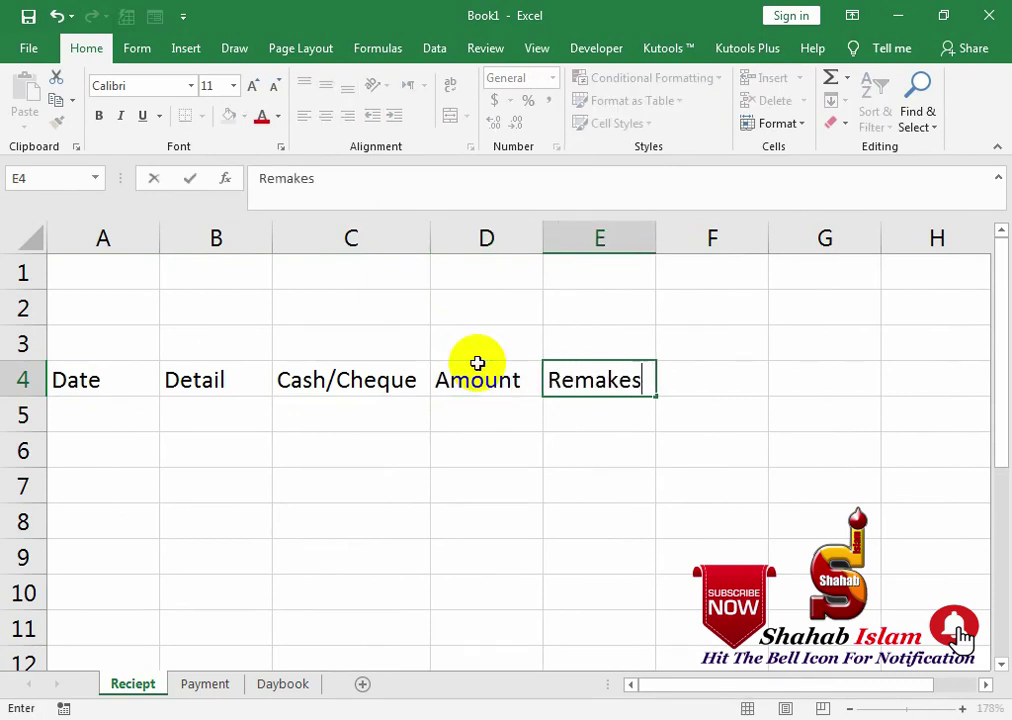
pyautogui.write('rks')
pyautogui.press('Return')
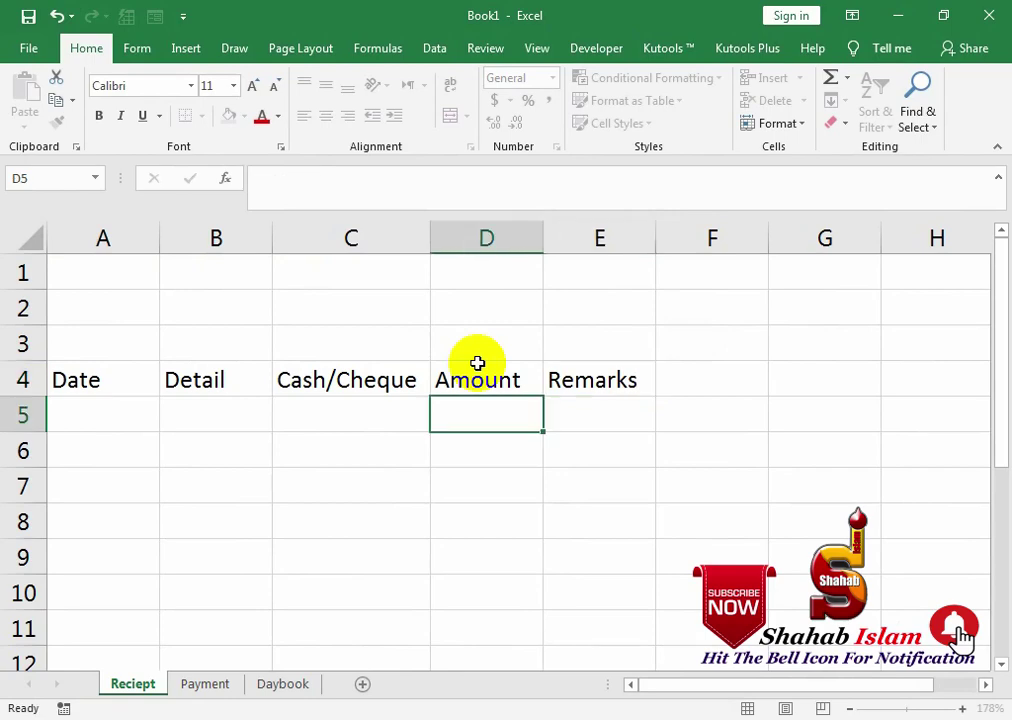
# Insert a new column before the Date column and enter the heading "S no" in A4
pyautogui.click(100, 238)
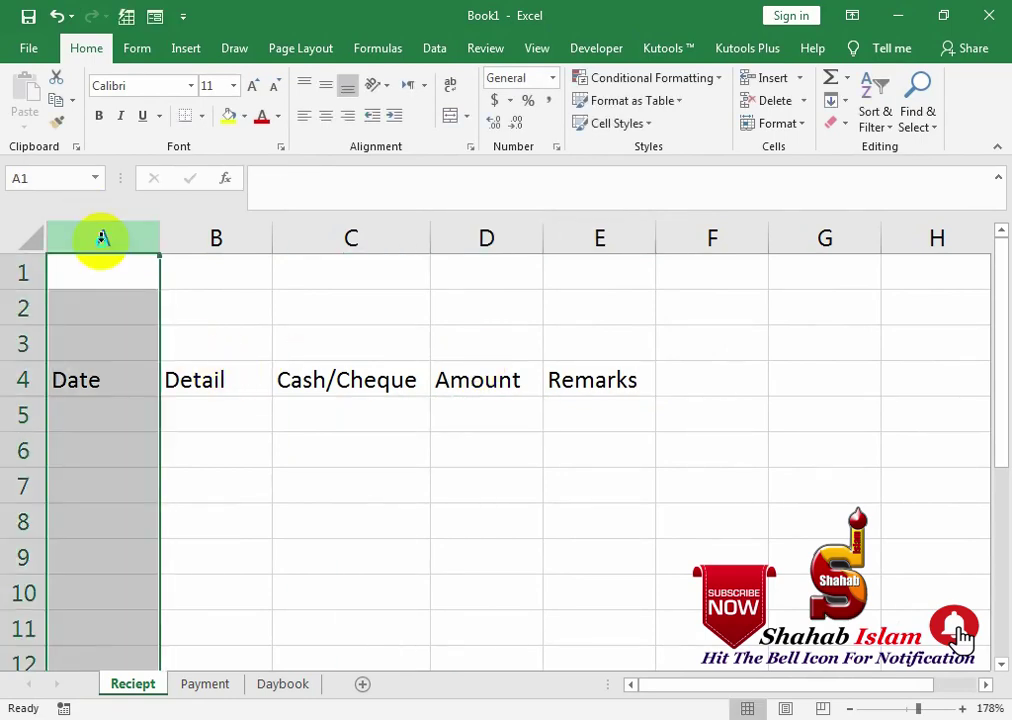
pyautogui.rightClick(102, 240)
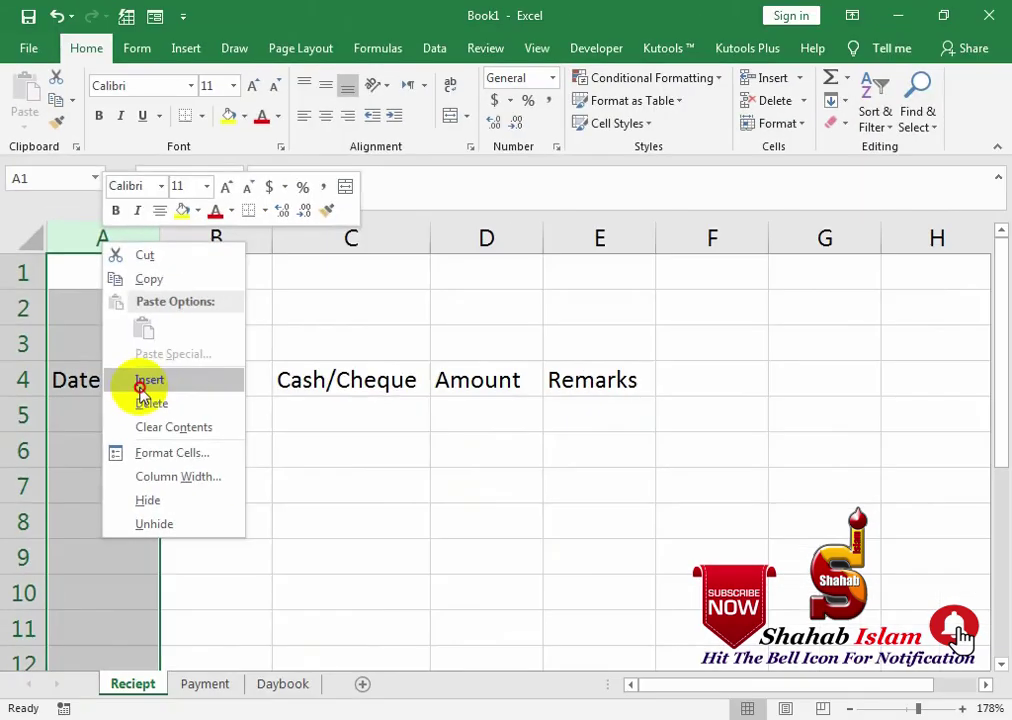
pyautogui.click(281, 363)
pyautogui.click(253, 357)
pyautogui.write('S no')
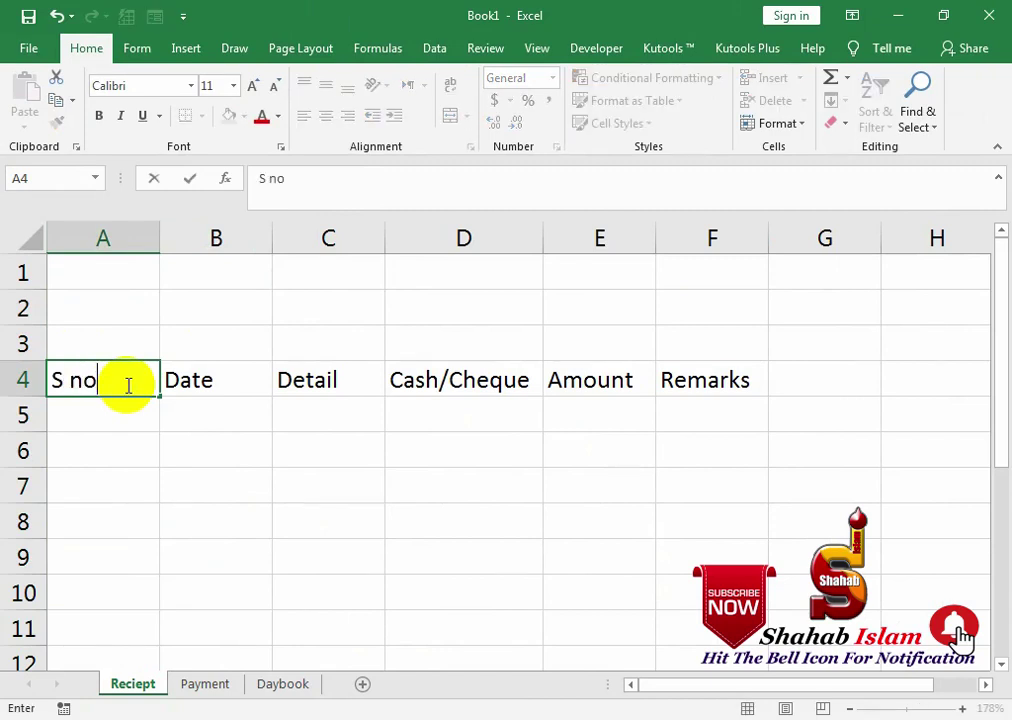
pyautogui.press('Return')
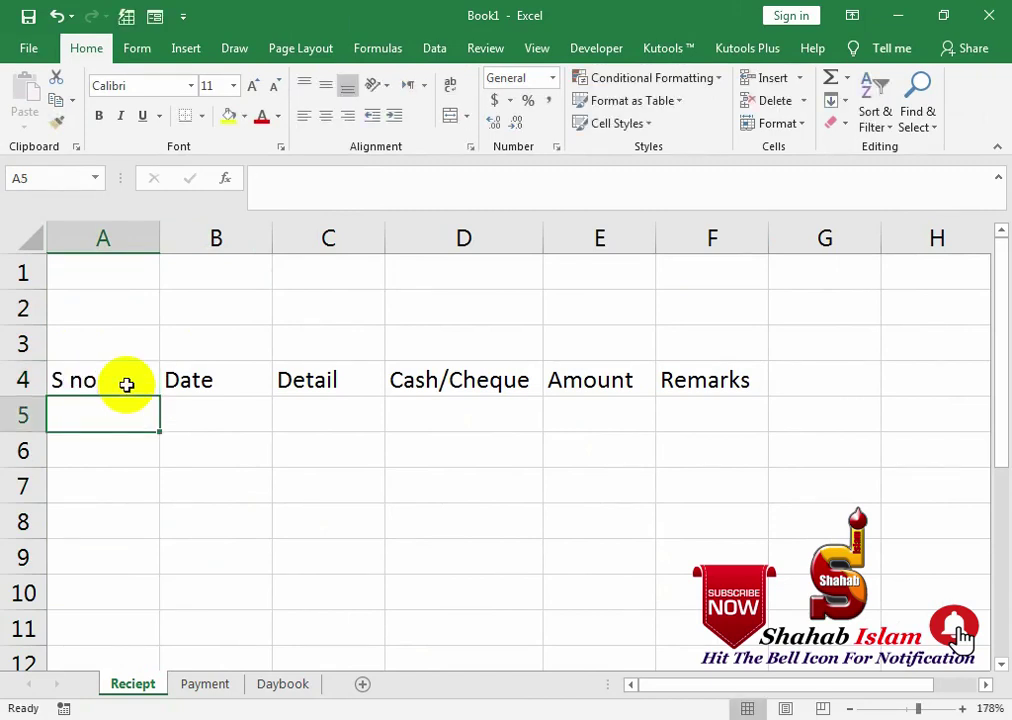
# Enter the formula =IF(ISBLANK(B5),"",ROW(1:1)) in A5 to generate the serial number automatically
pyautogui.write('=if(is')
pyautogui.press('Tab')
pyautogui.press('Right')
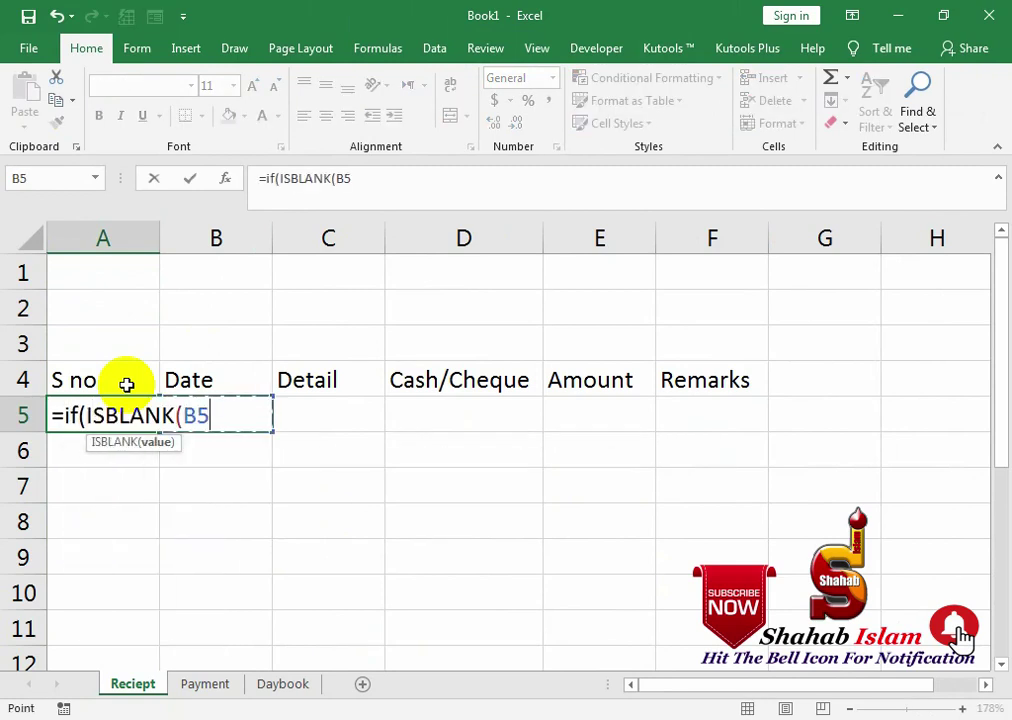
pyautogui.write('),')
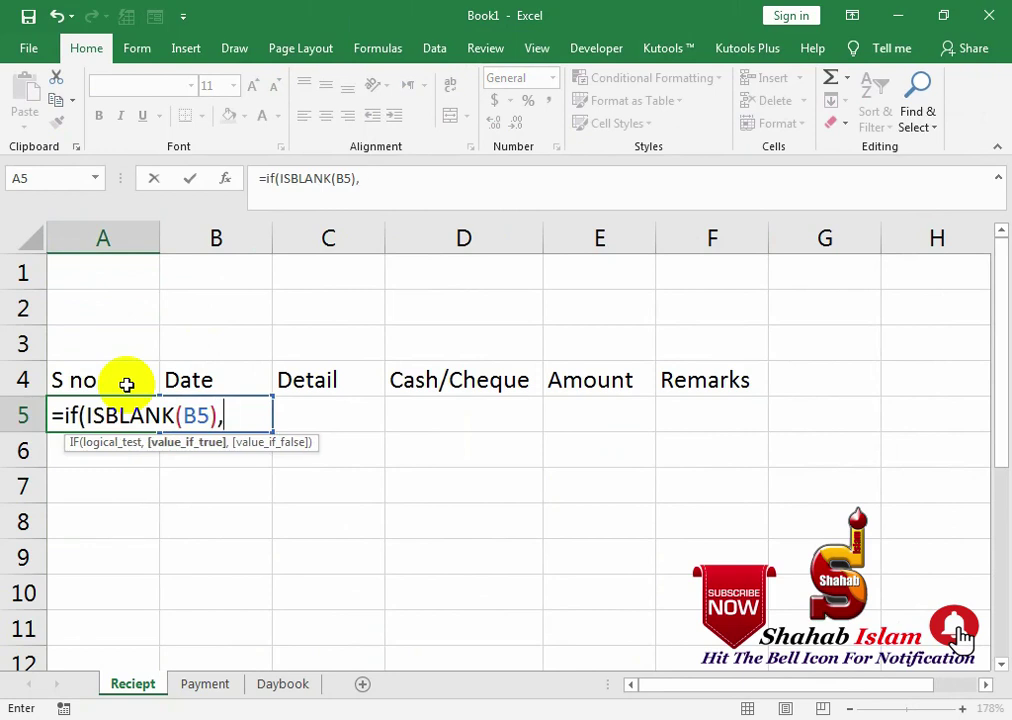
pyautogui.write('""')
pyautogui.press('Return')
pyautogui.press('Tab')
pyautogui.press('Return')
pyautogui.press('Return')
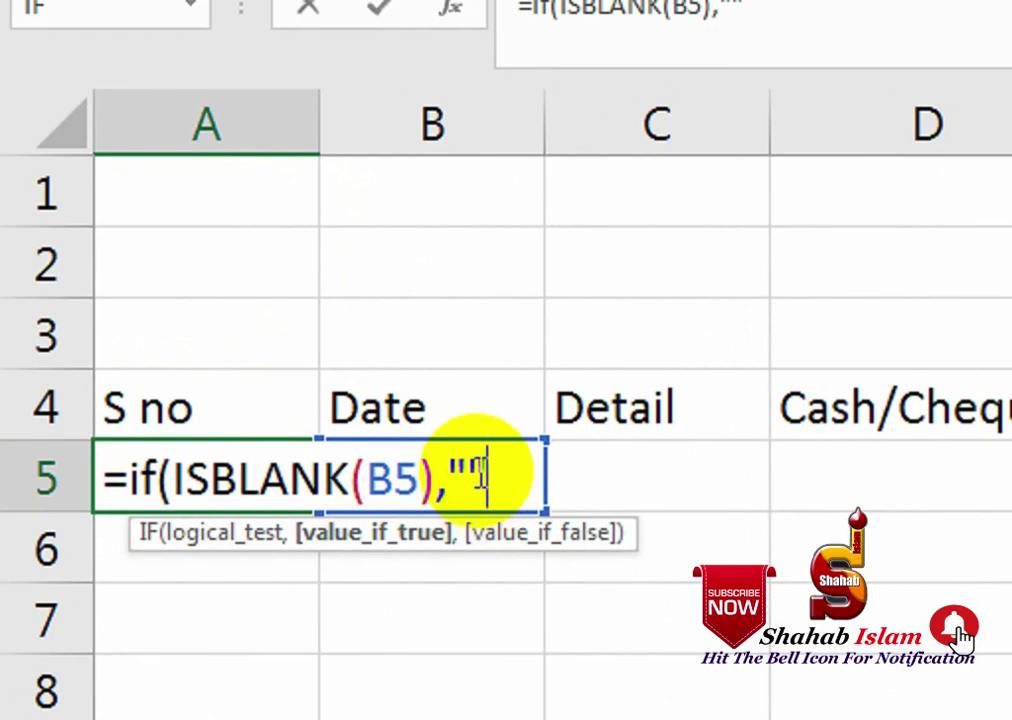
pyautogui.write(',')
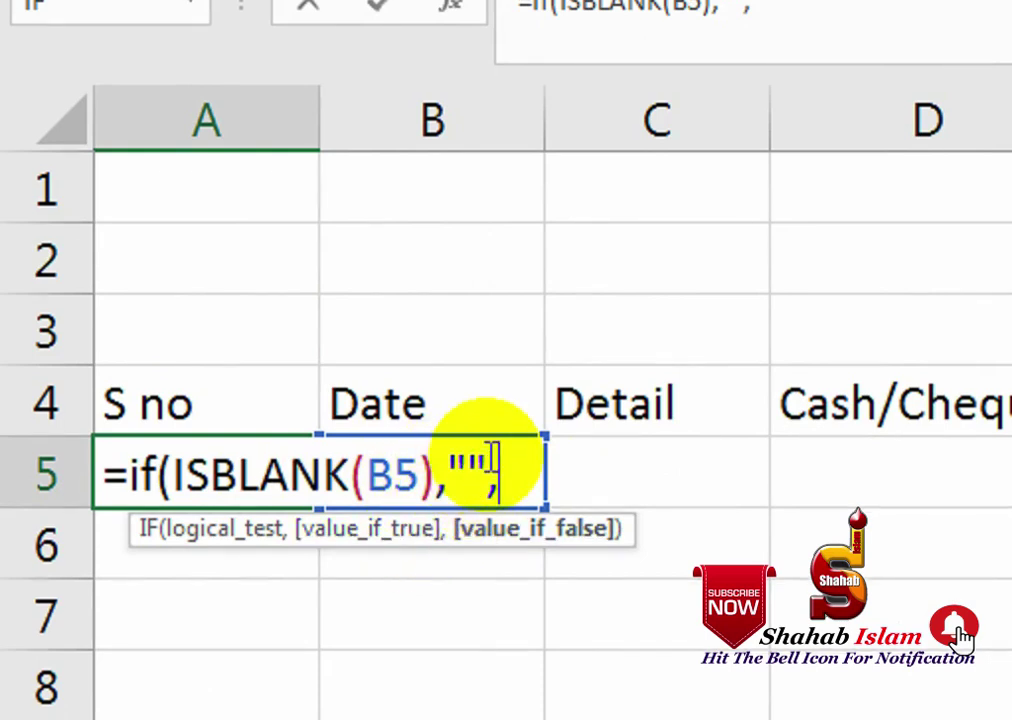
pyautogui.write('row')
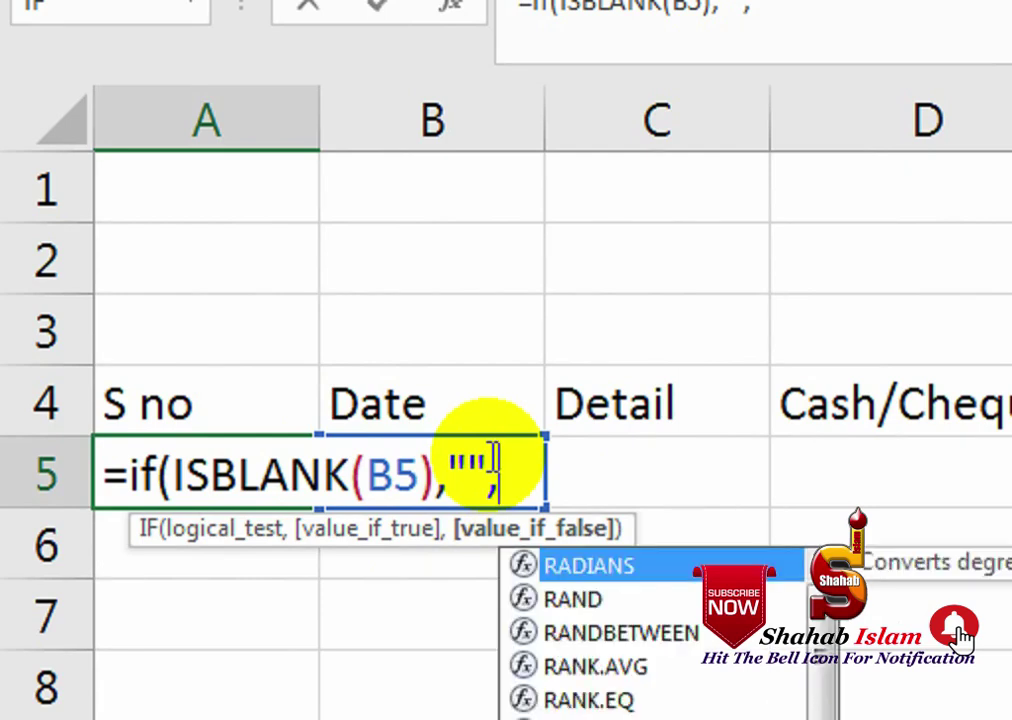
pyautogui.write('(')
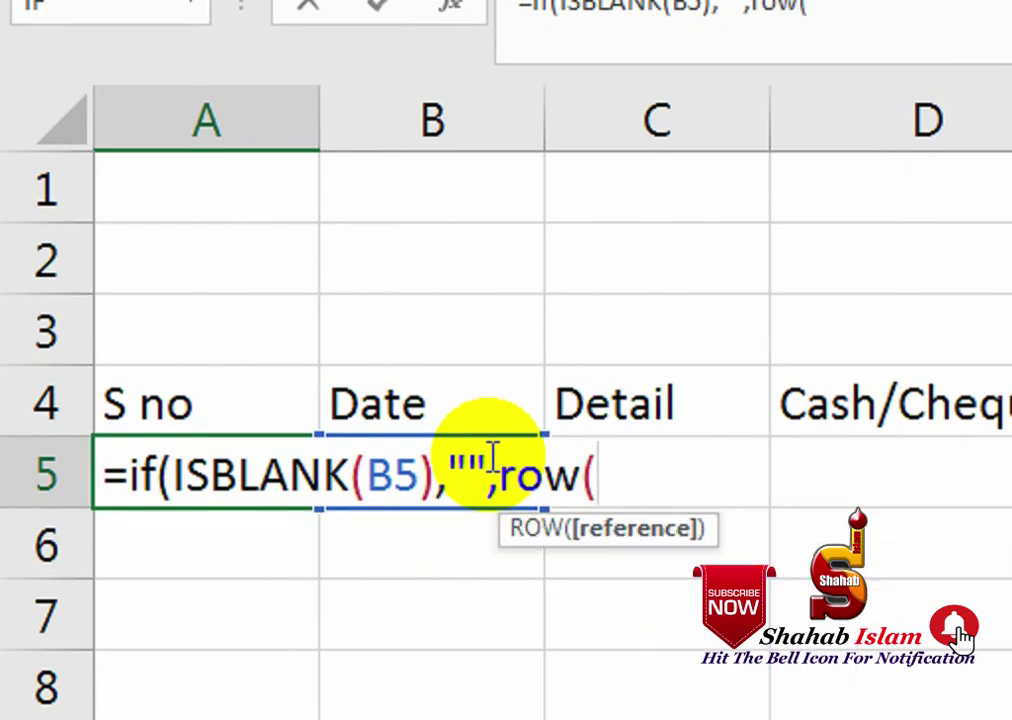
pyautogui.click(52, 192)
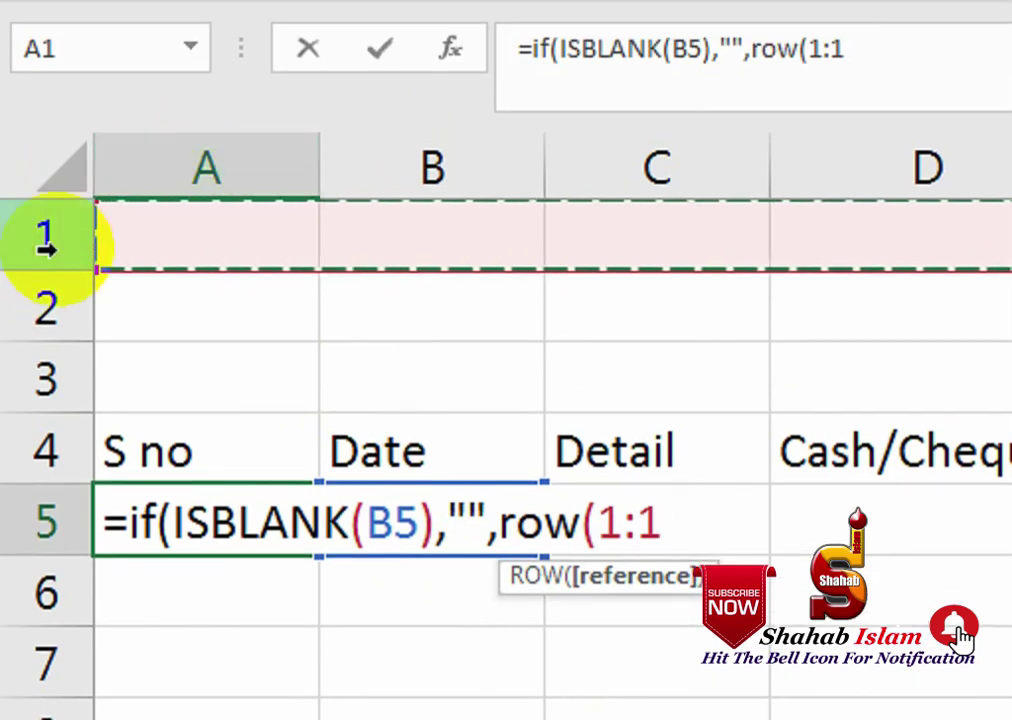
pyautogui.write(')')
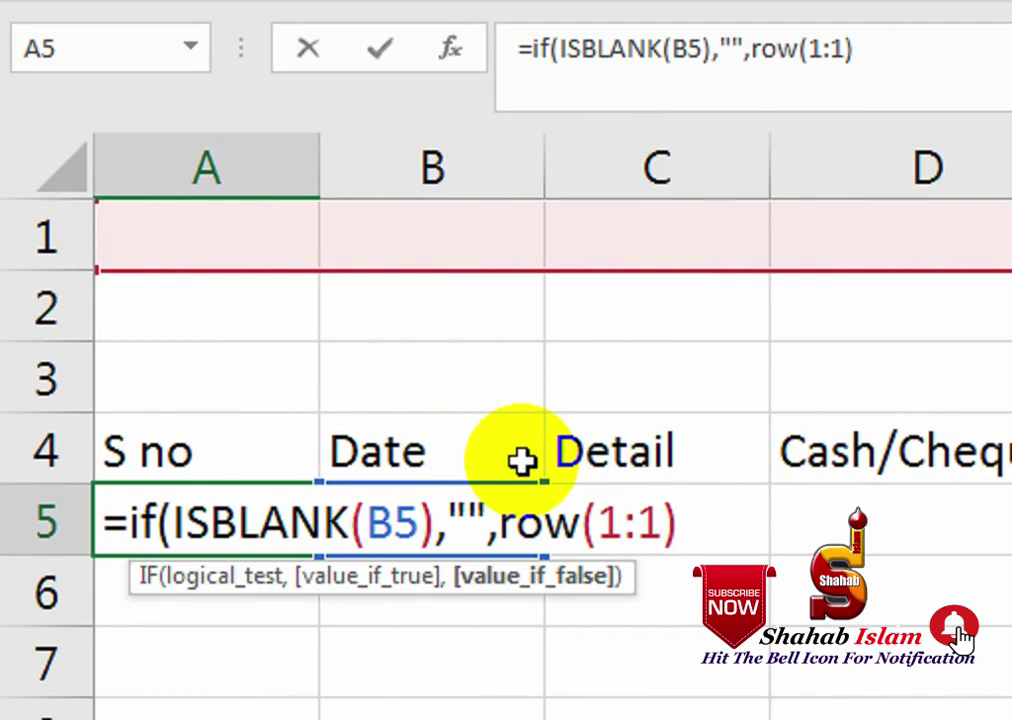
pyautogui.write(')')
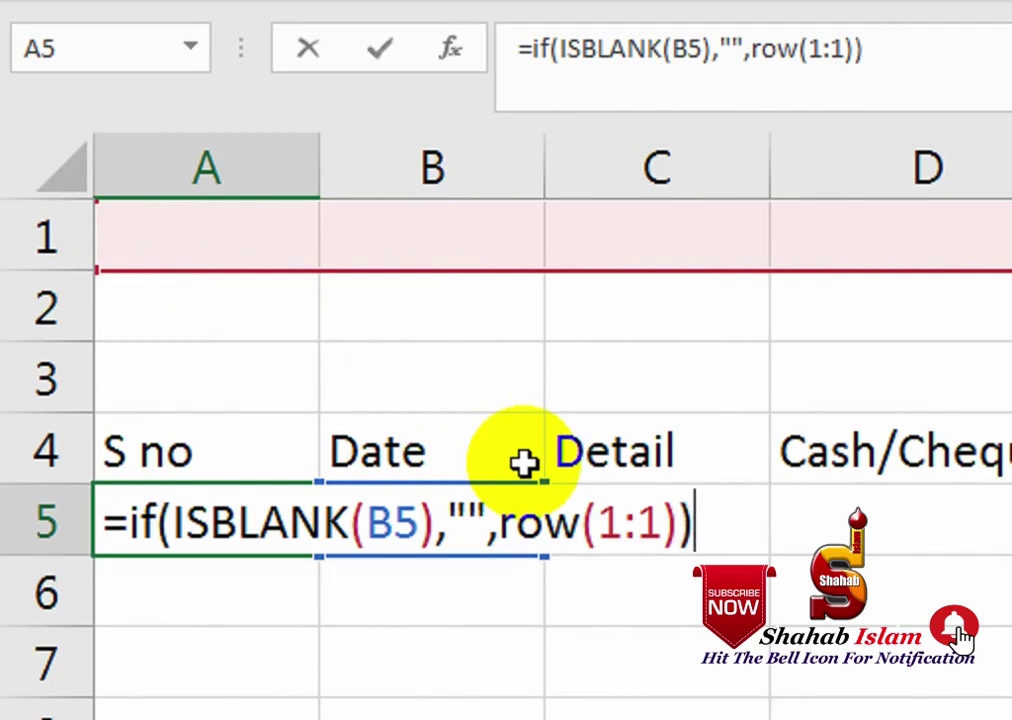
pyautogui.press('Return')
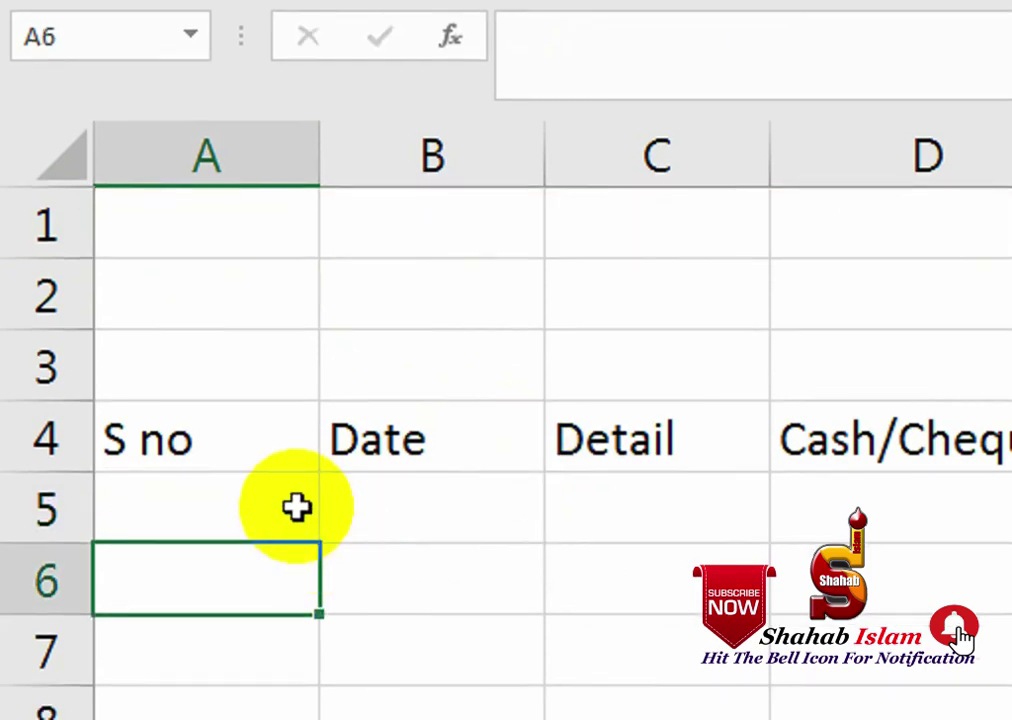
# Fill the serial number formula from A5 down the S no column
pyautogui.click(297, 508)
pyautogui.moveTo(325, 550); pyautogui.dragTo(300, 719)
pyautogui.click(206, 504)
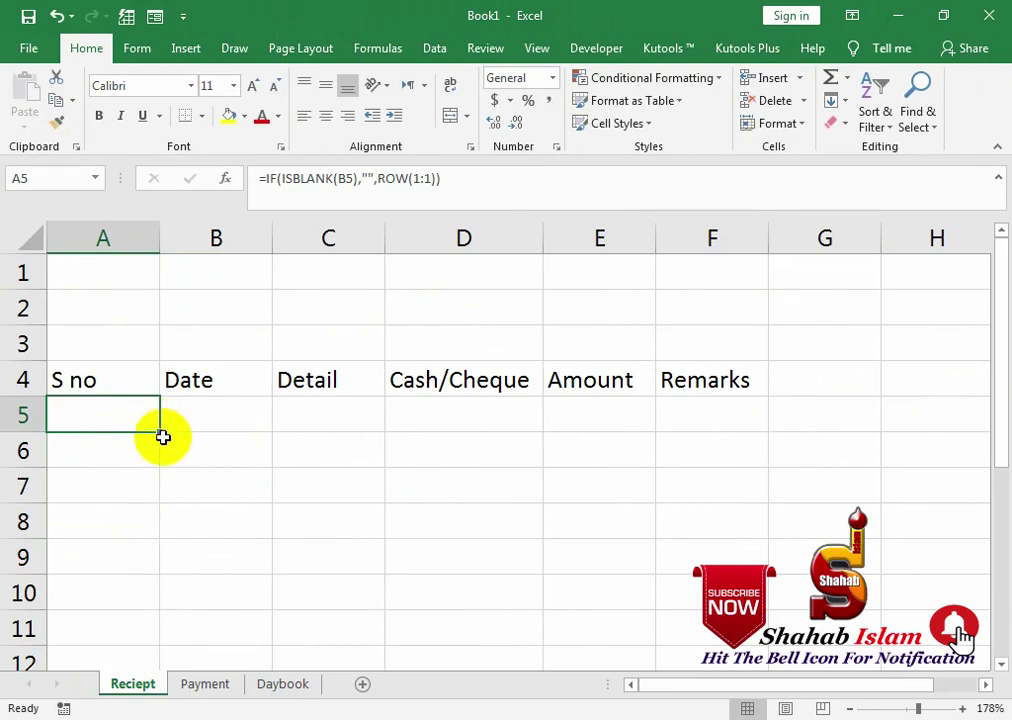
pyautogui.click(135, 440)
pyautogui.click(150, 425)
pyautogui.moveTo(159, 431); pyautogui.dragTo(157, 597)
# Enter the date 1-Nov-19 in B5
pyautogui.click(226, 413)
pyautogui.doubleClick(226, 415)
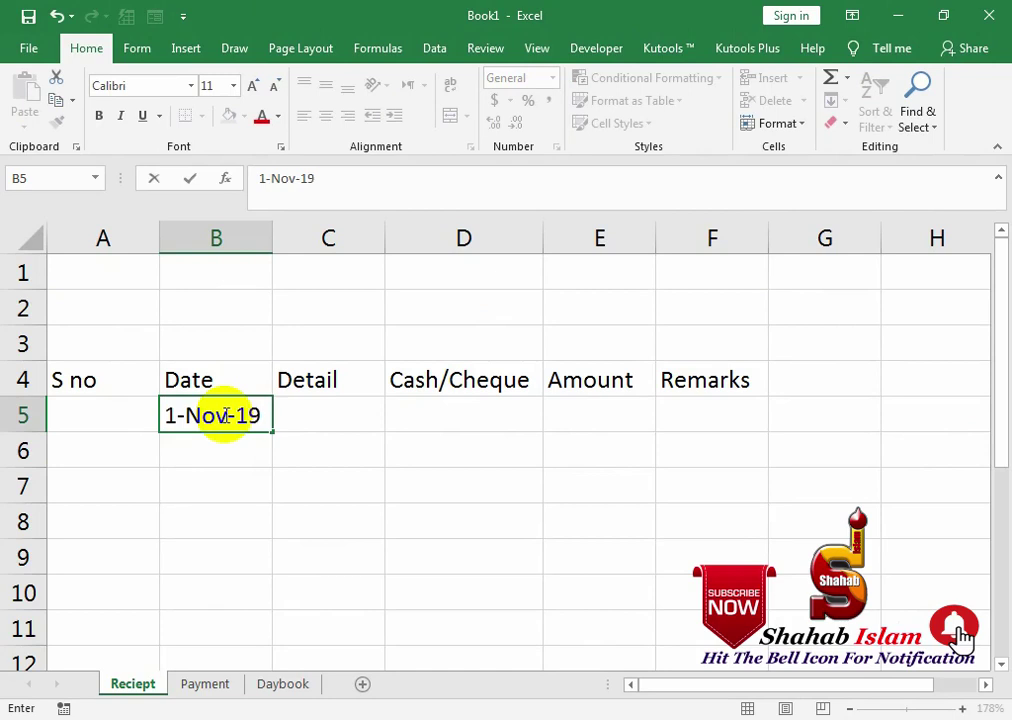
pyautogui.press('Return')
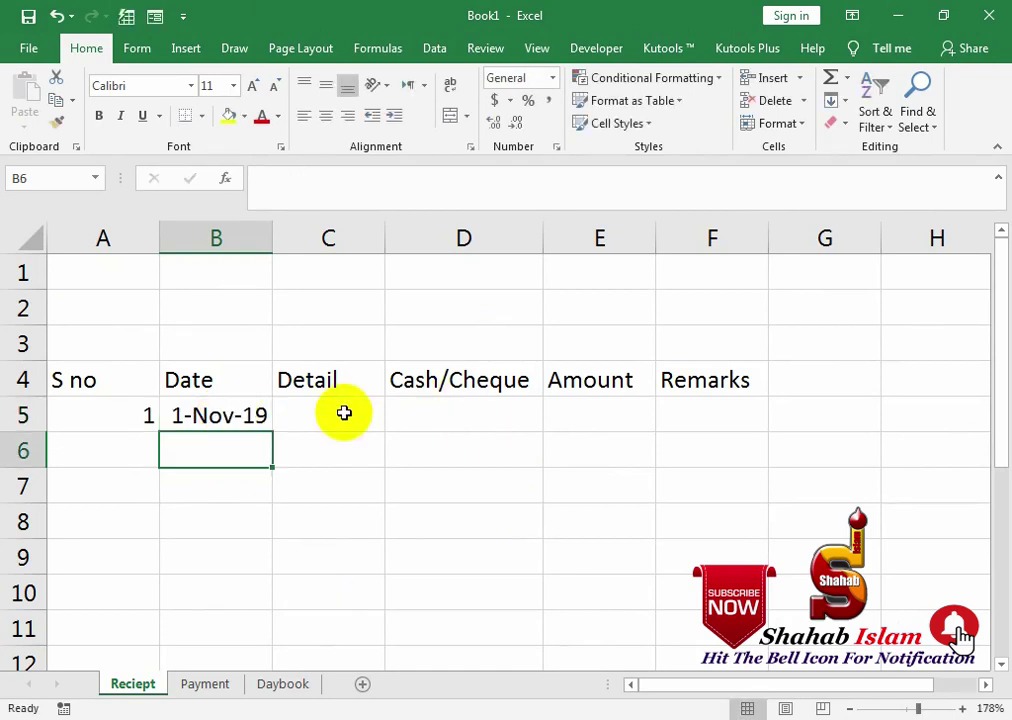
# Copy the date in B5 down through B8
pyautogui.moveTo(237, 422); pyautogui.dragTo(247, 506)
pyautogui.click(247, 506)
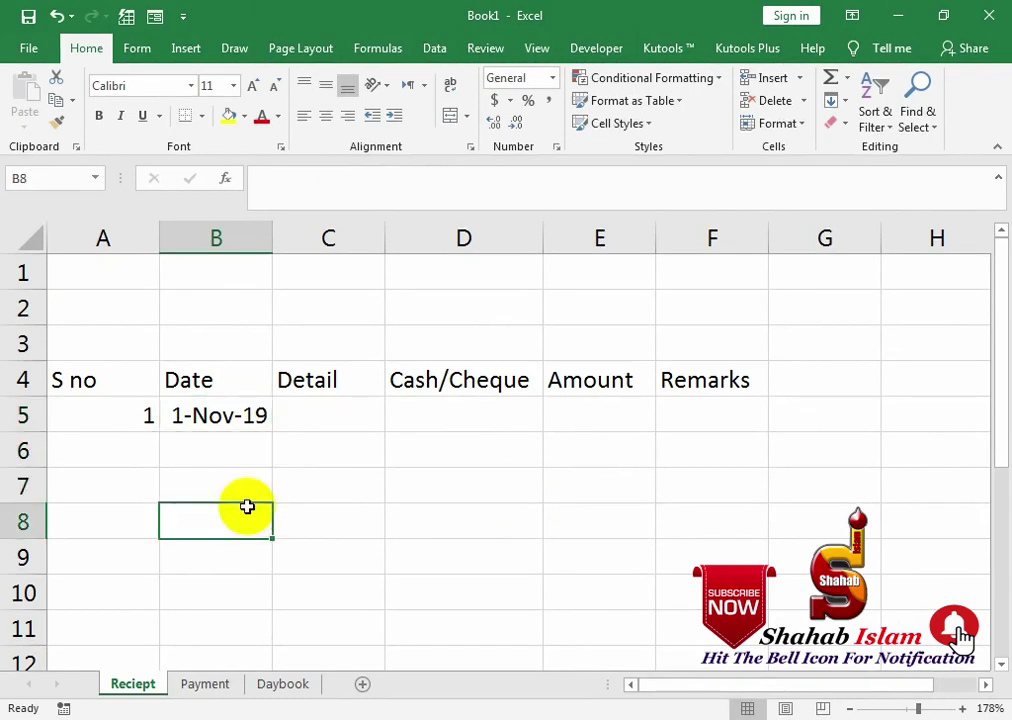
pyautogui.doubleClick(248, 413)
pyautogui.click(182, 458)
pyautogui.press('Up')
pyautogui.hotkey('shift', 'Down')
pyautogui.hotkey('shift', 'Down')
pyautogui.hotkey('shift', 'Down')
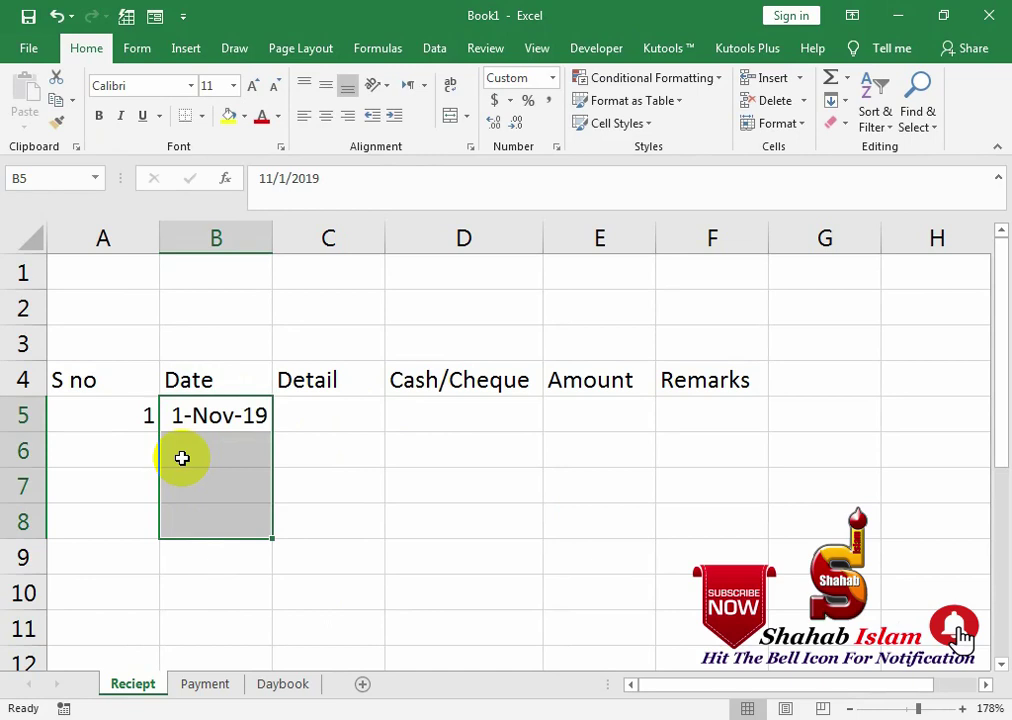
pyautogui.hotkey('ctrl', 'd')
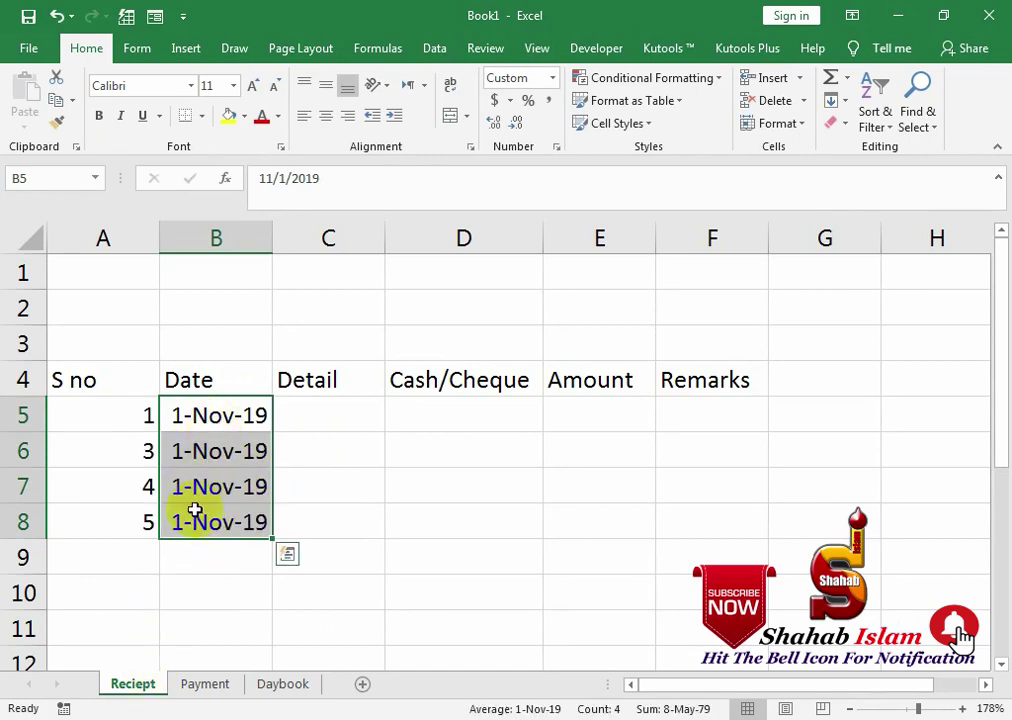
# Check the formula in A6, then refill the serial number formula from A5 down through A9
pyautogui.doubleClick(128, 450)
pyautogui.press('Return')
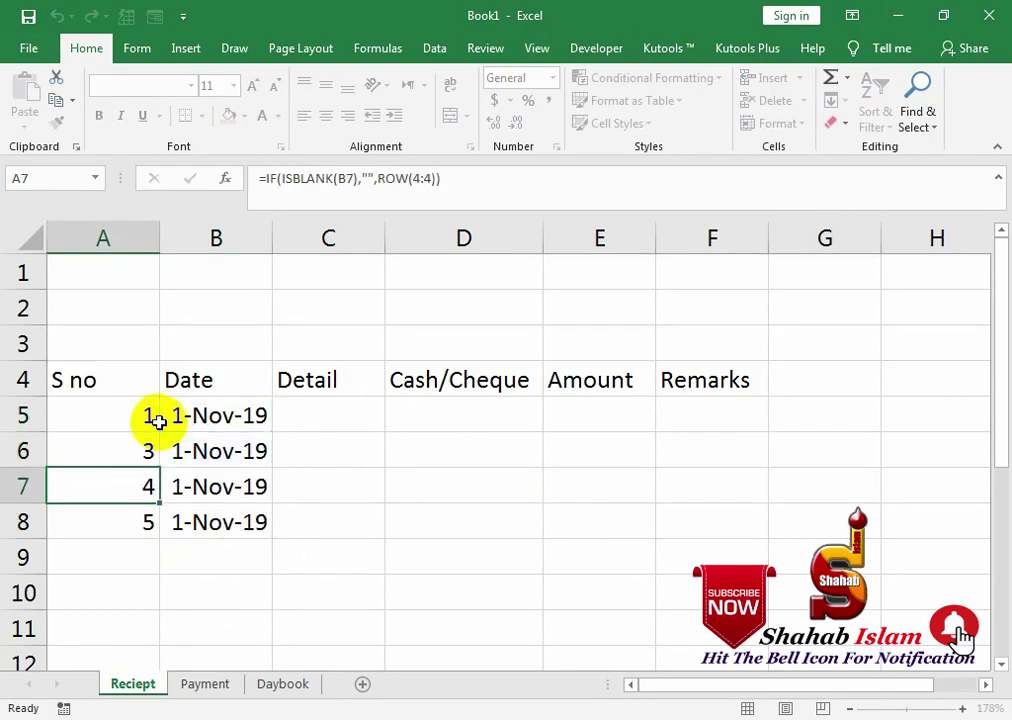
pyautogui.click(158, 428)
pyautogui.doubleClick(163, 432)
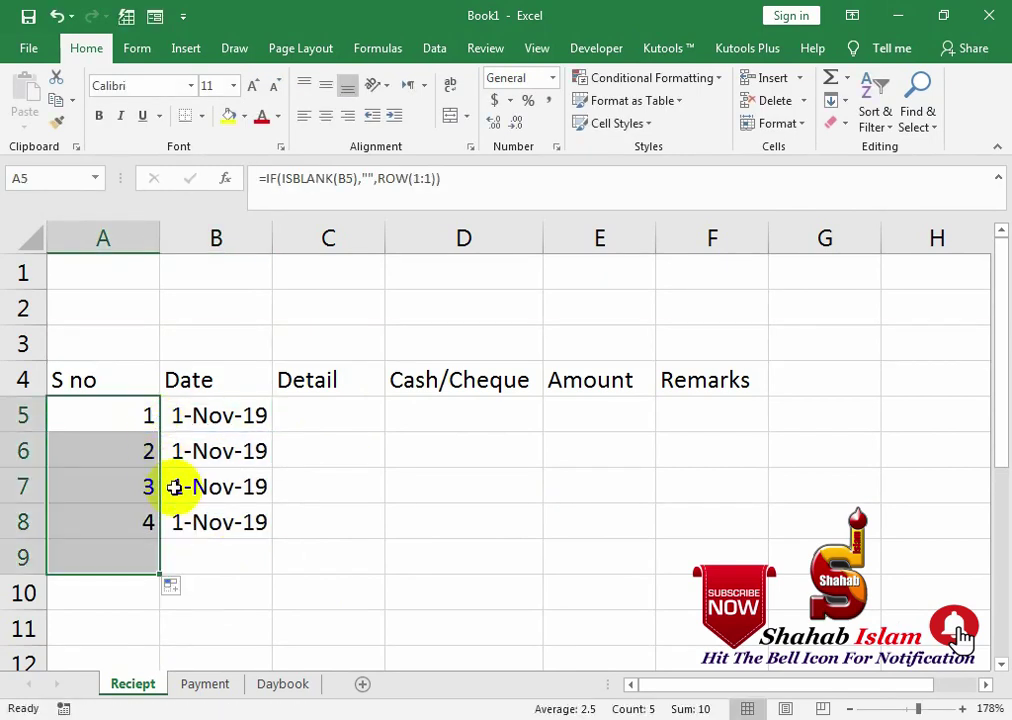
# Enter "Cash Received From Owner" in C5 and auto-fit column C to its text
pyautogui.doubleClick(310, 415)
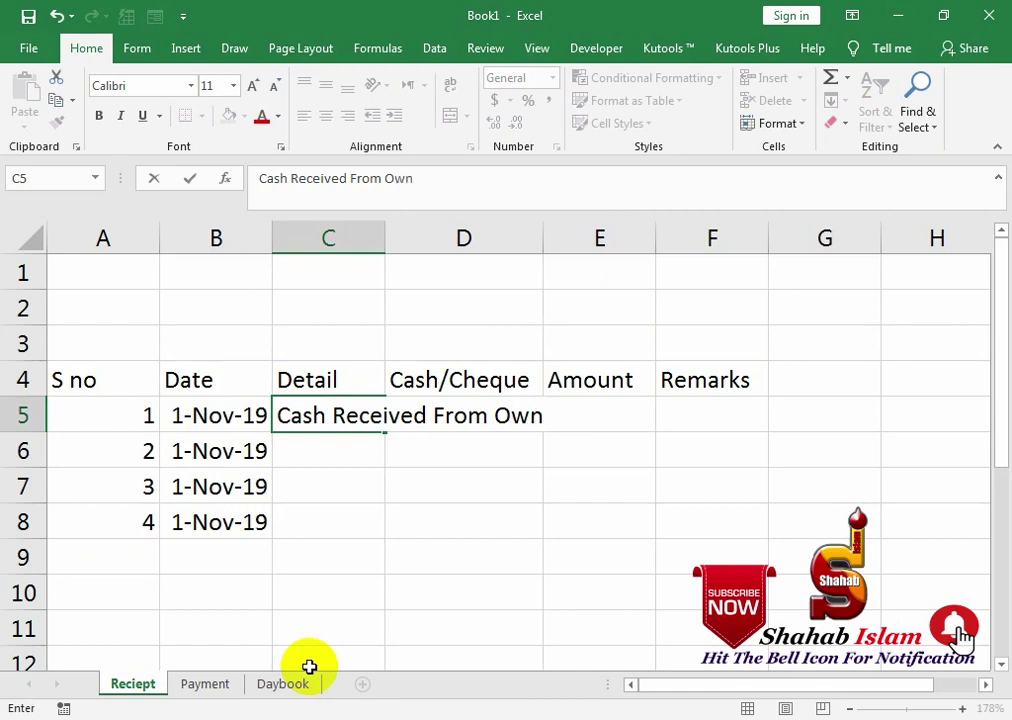
pyautogui.hotkey('ctrl', 'Return')
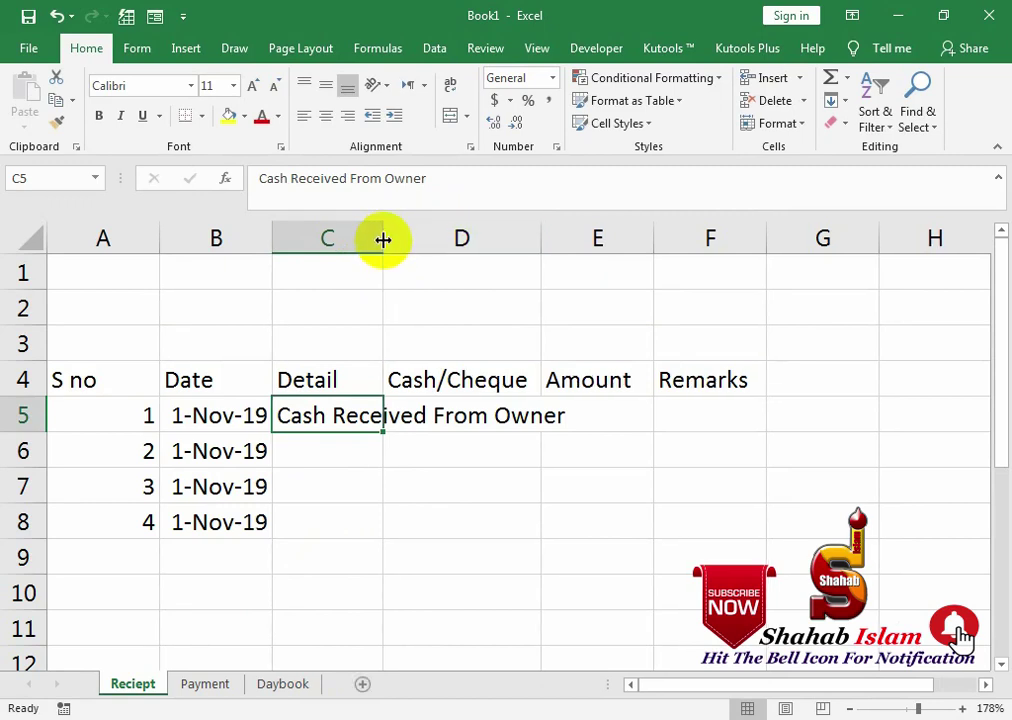
pyautogui.doubleClick(384, 236)
pyautogui.click(460, 392)
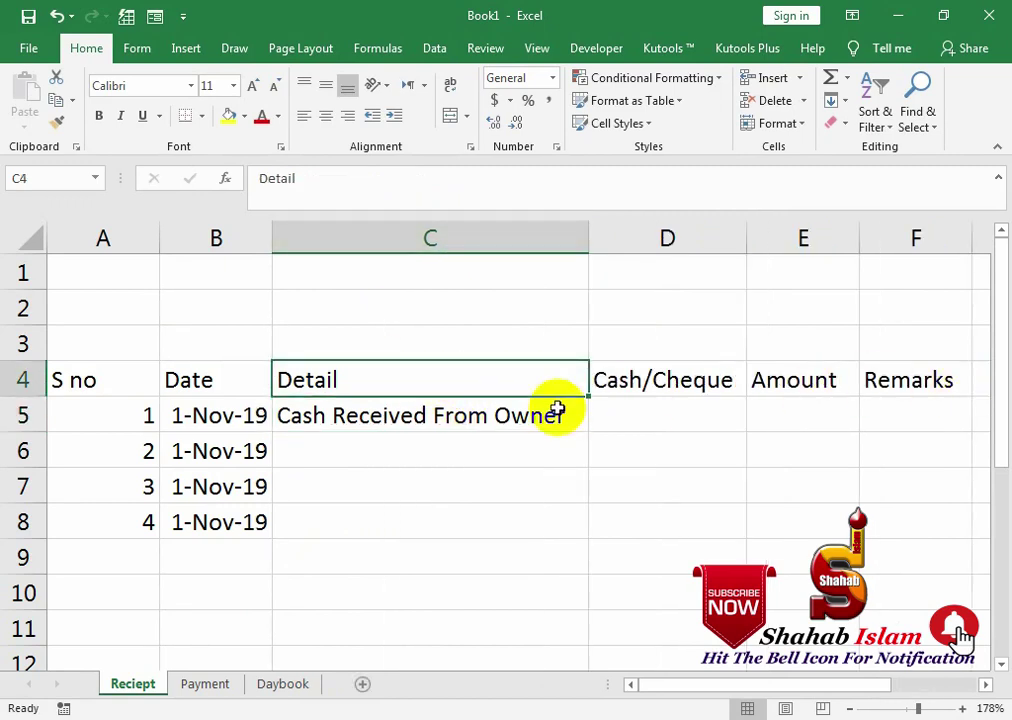
pyautogui.click(453, 435)
# Apply List data validation to D5:D11 under Cash/Cheque, with the source values CASH, CHEQUE
pyautogui.click(639, 400)
pyautogui.click(640, 388)
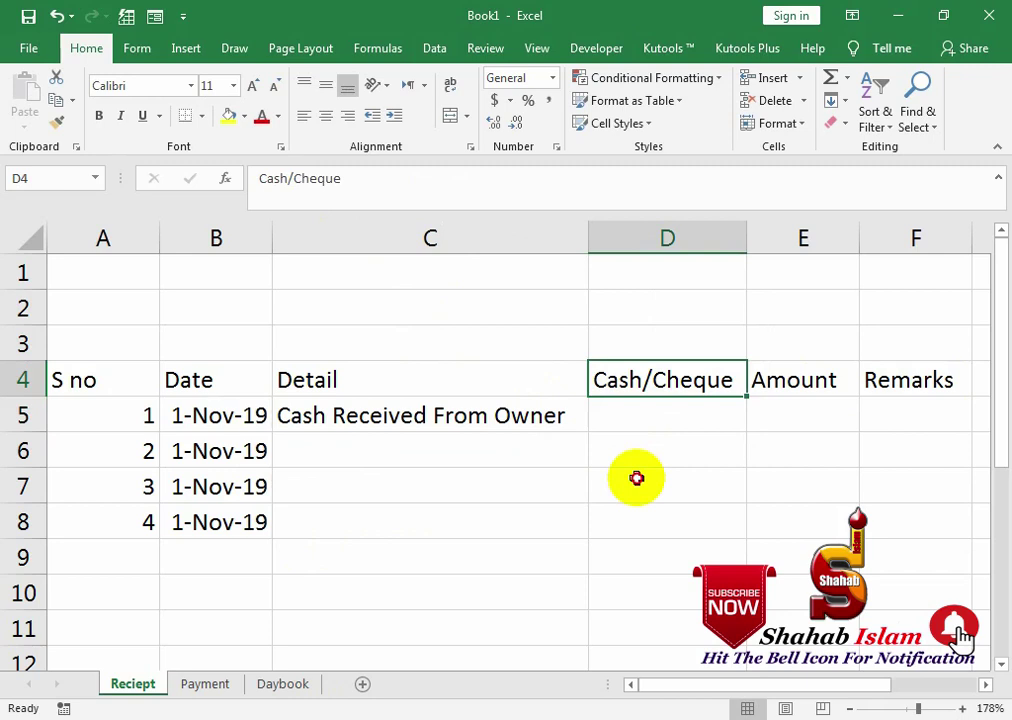
pyautogui.click(678, 413)
pyautogui.hotkey('shift', 'Down')
pyautogui.hotkey('shift', 'Down')
pyautogui.hotkey('shift', 'Down')
pyautogui.hotkey('shift', 'Down')
pyautogui.hotkey('shift', 'Down')
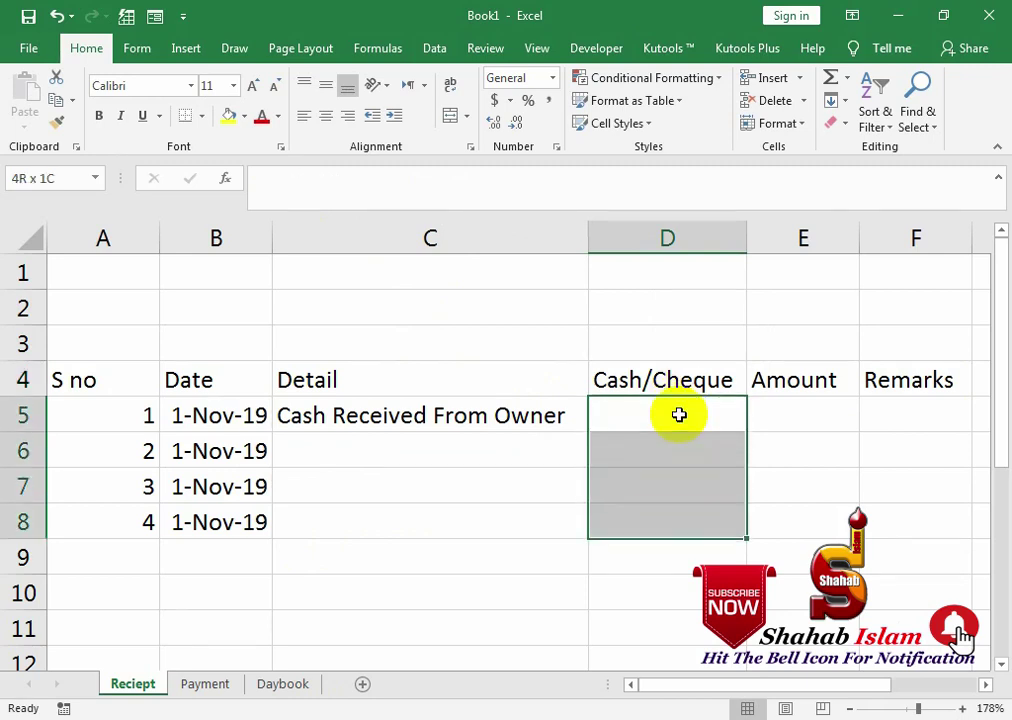
pyautogui.hotkey('shift', 'Down')
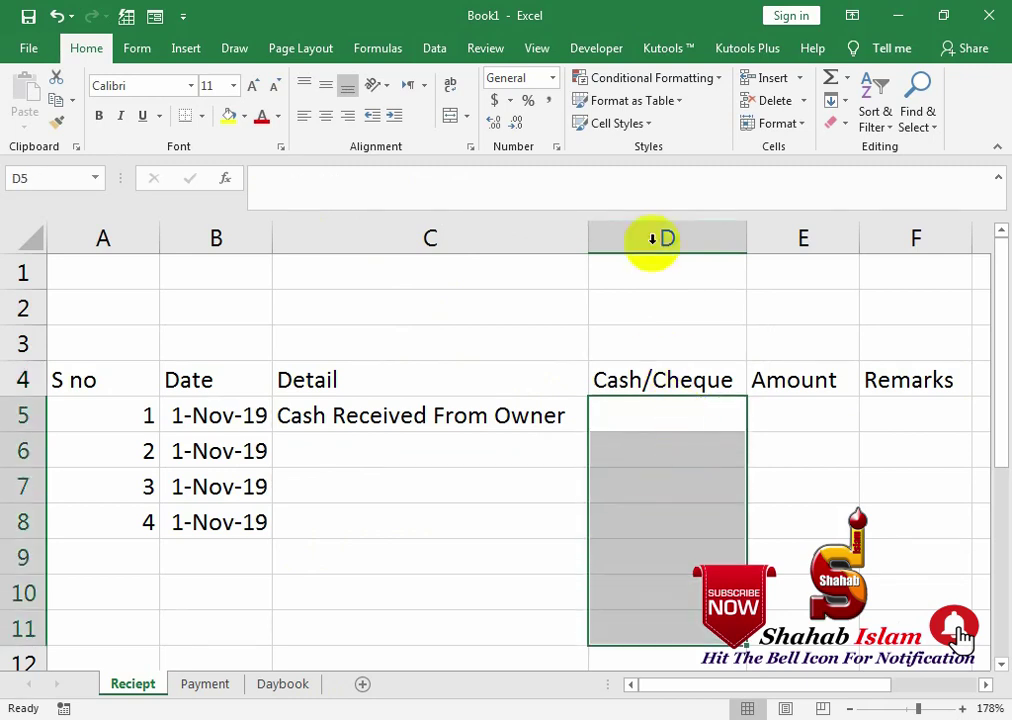
pyautogui.click(434, 48)
pyautogui.click(600, 125)
pyautogui.click(607, 150)
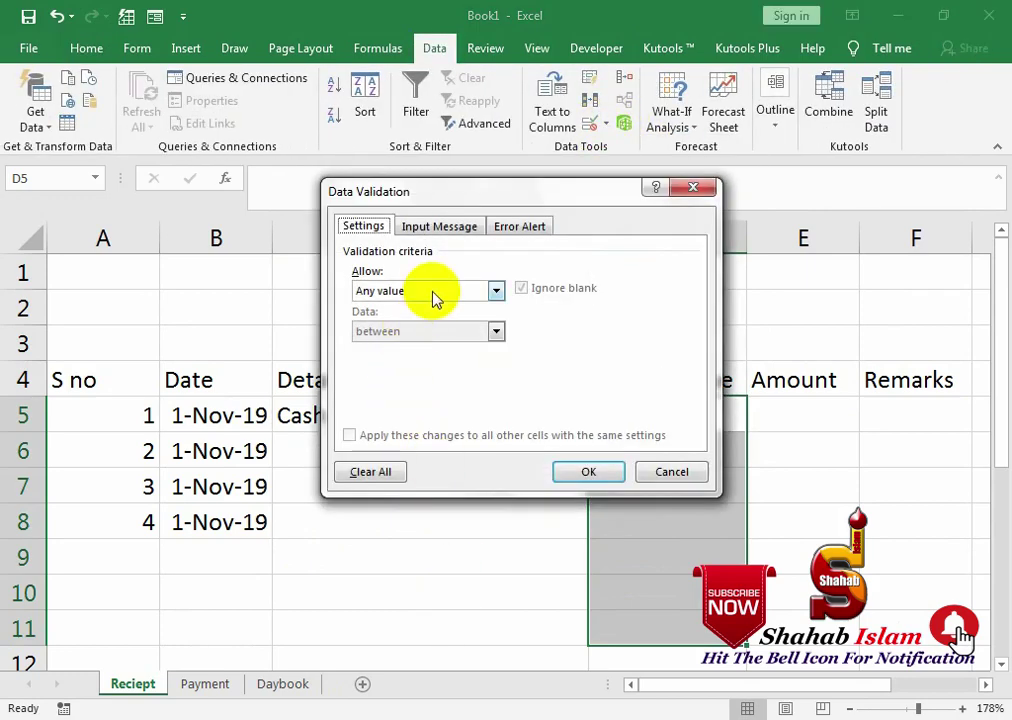
pyautogui.click(434, 291)
pyautogui.click(498, 360)
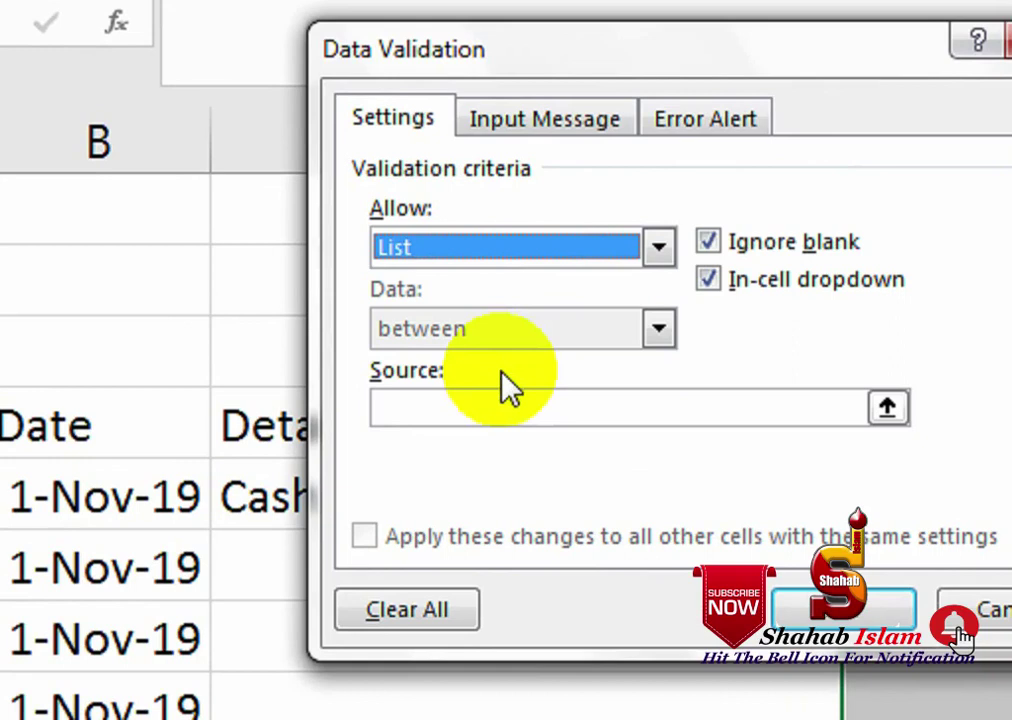
pyautogui.click(476, 416)
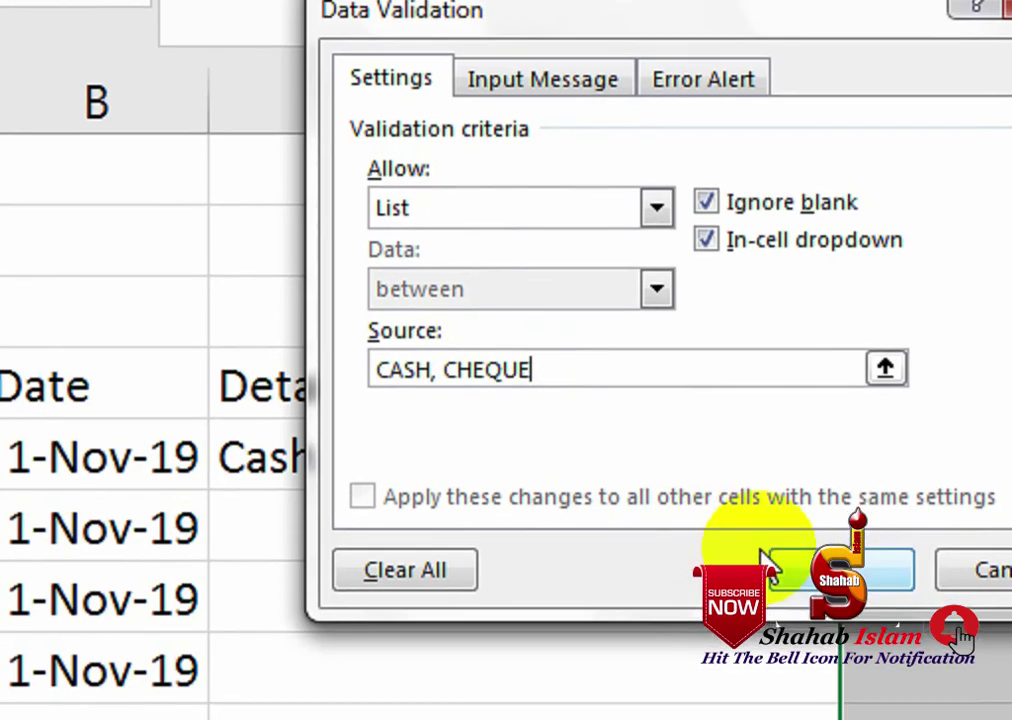
pyautogui.click(843, 610)
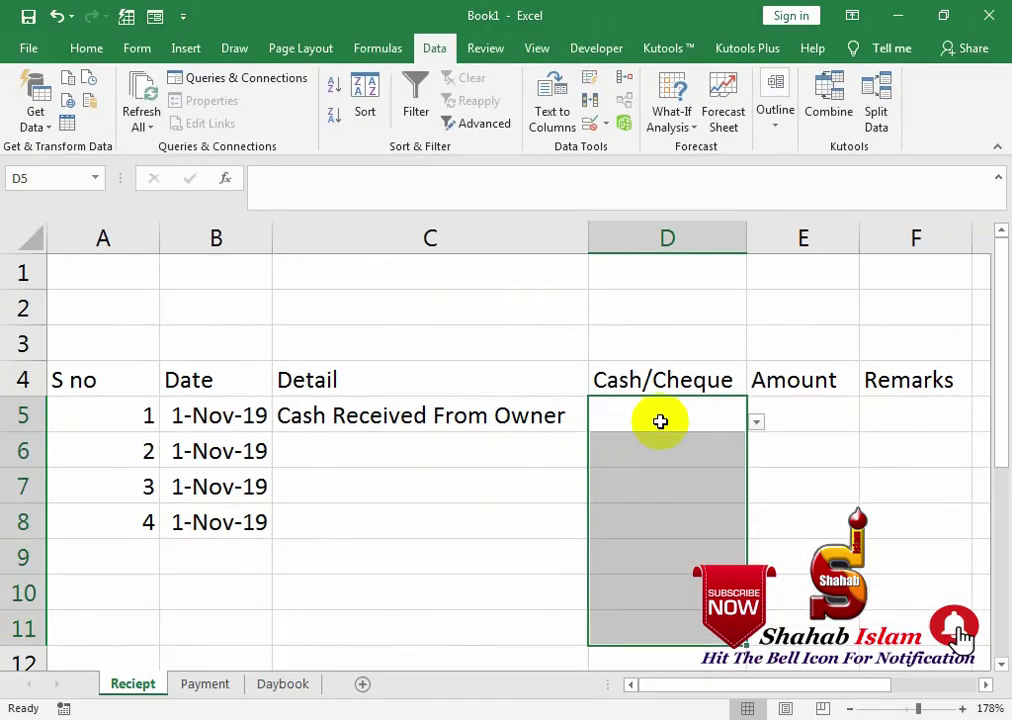
# Choose CASH from the validation list in D5 for the first receipt
pyautogui.click(758, 420)
pyautogui.click(718, 446)
pyautogui.press('Down')
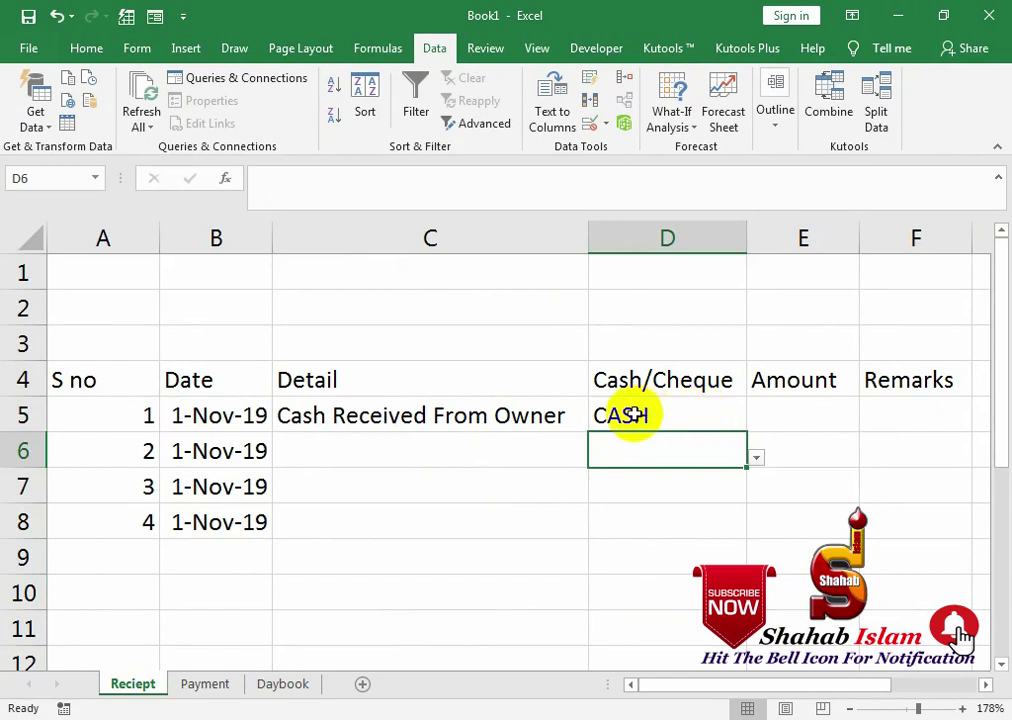
pyautogui.click(714, 418)
# Enter the amount 50000 in E5 and the remark "-" in F5
pyautogui.click(799, 424)
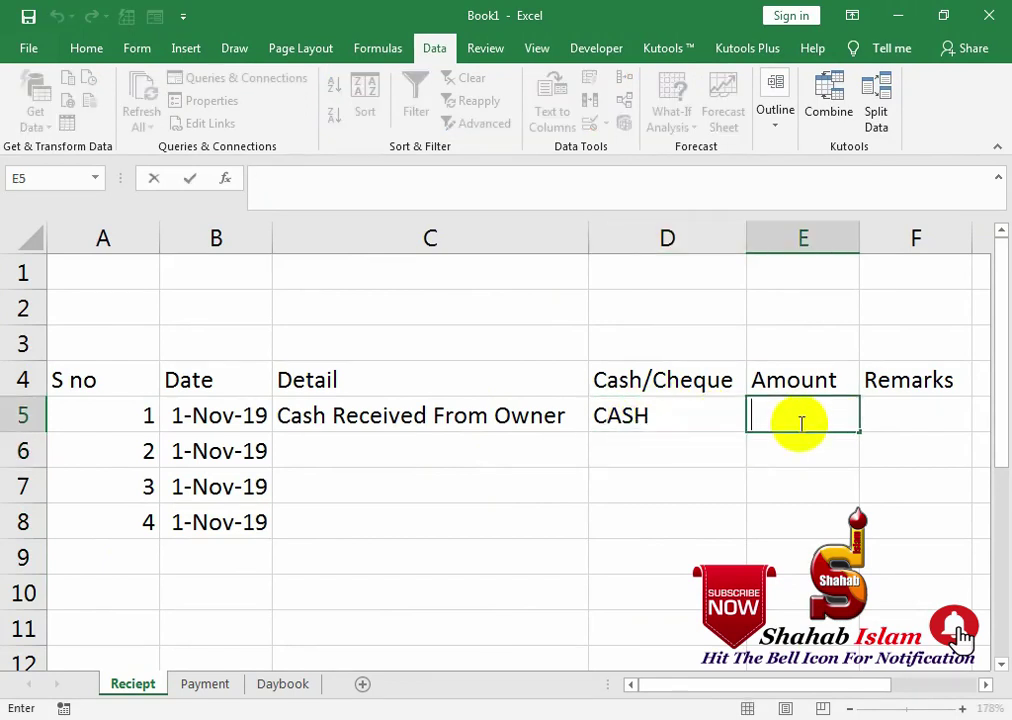
pyautogui.write('50000')
pyautogui.press('Tab')
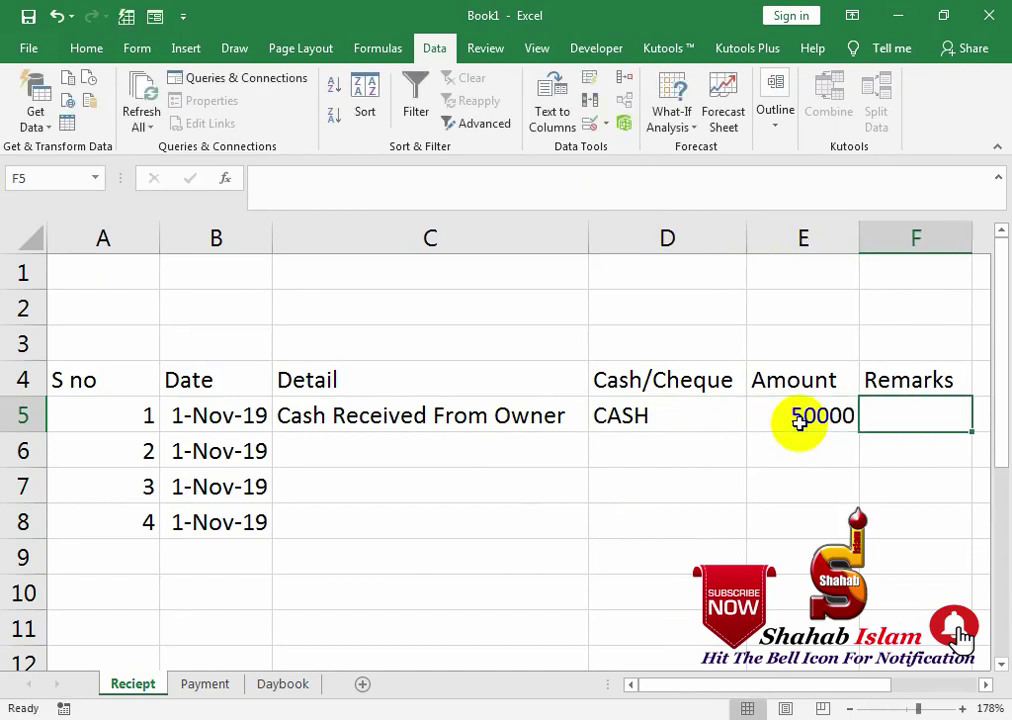
pyautogui.write('-')
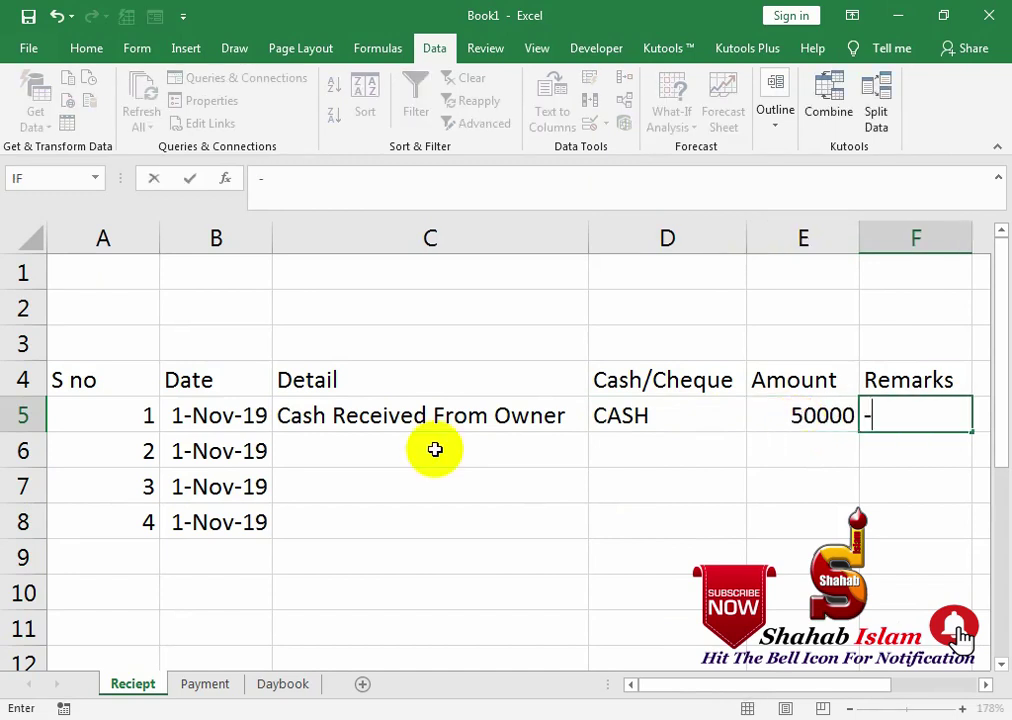
pyautogui.press('Return')
# Enter "CLIENT PAYMENT" as the detail of the second receipt in C6
pyautogui.press('Left')
pyautogui.press('Left')
pyautogui.press('Left')
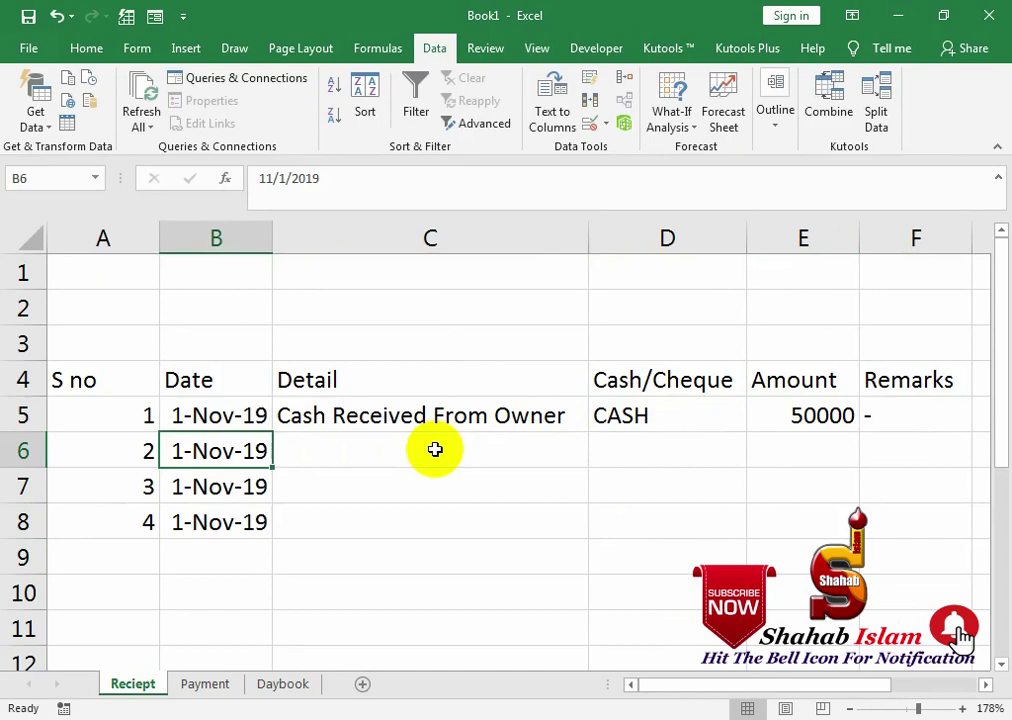
pyautogui.click(435, 450)
pyautogui.write('cL')
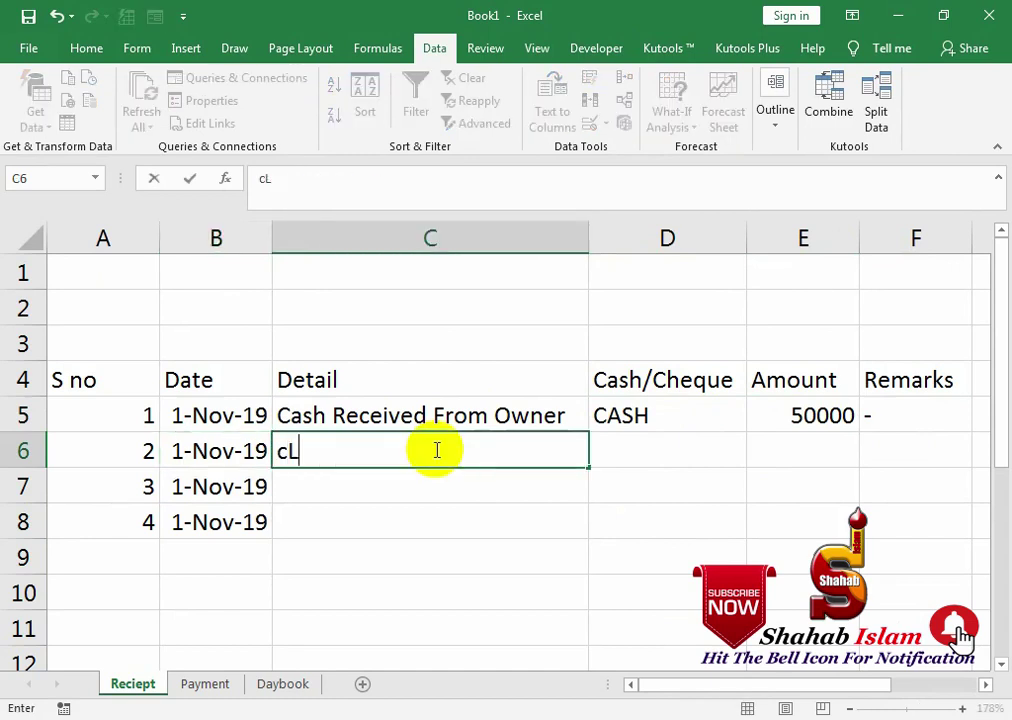
pyautogui.write('IENTpA')
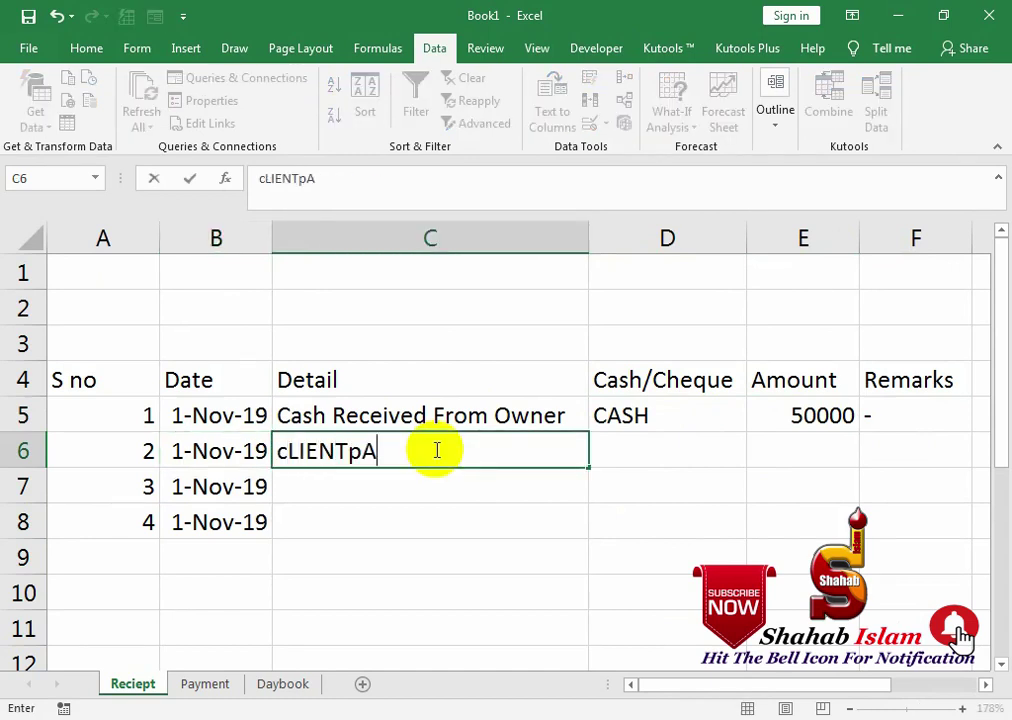
pyautogui.press('BackSpace')
pyautogui.press('BackSpace')
pyautogui.press('BackSpace')
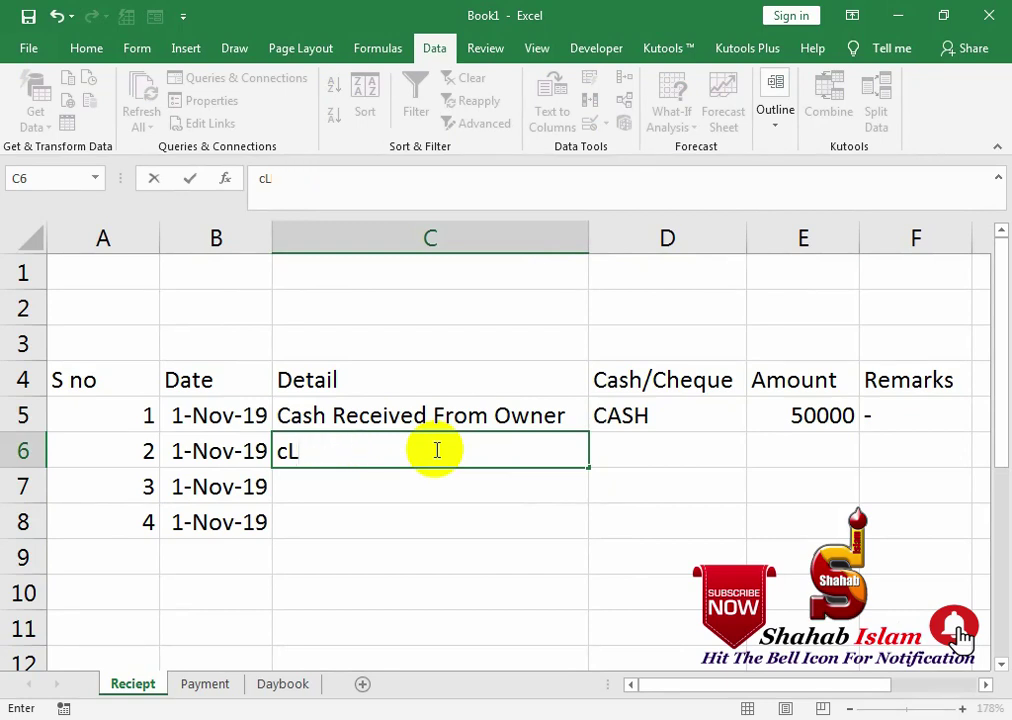
pyautogui.write('CLIEN')
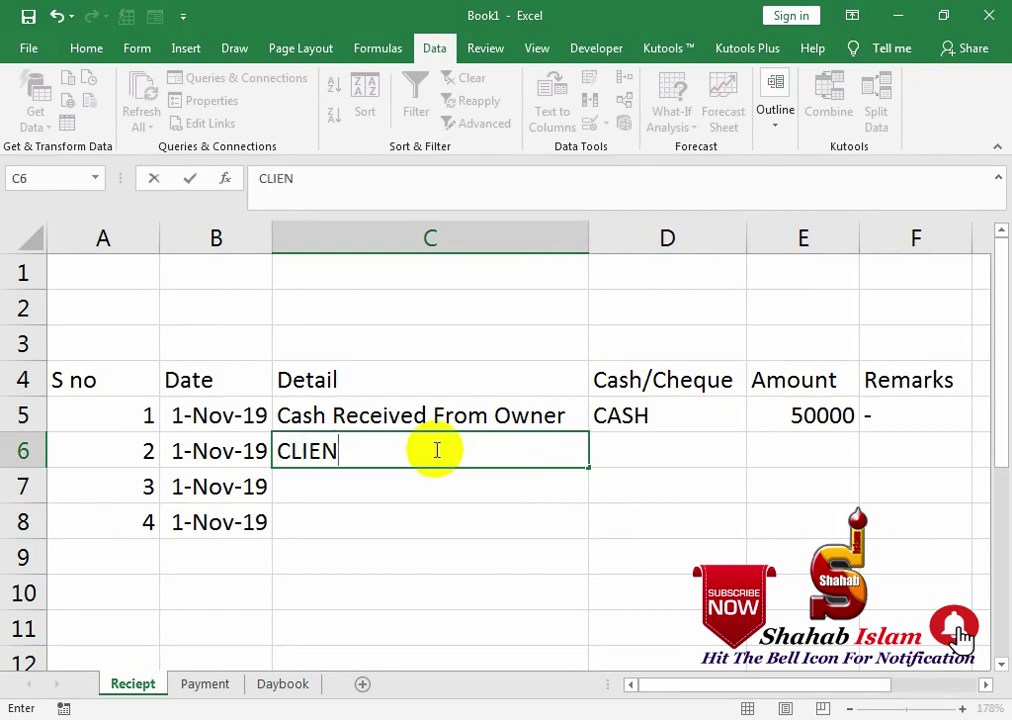
pyautogui.write('T PAYMENT')
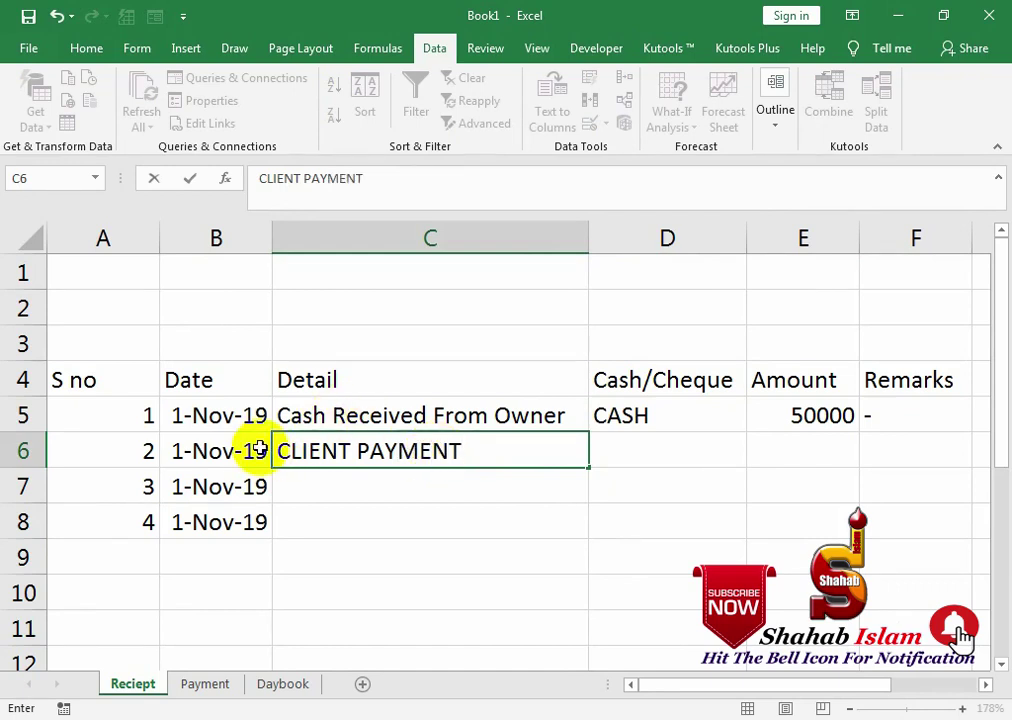
# Choose CASH from the validation list in D6 and enter the amount 100000 in E6
pyautogui.click(650, 510)
pyautogui.click(636, 453)
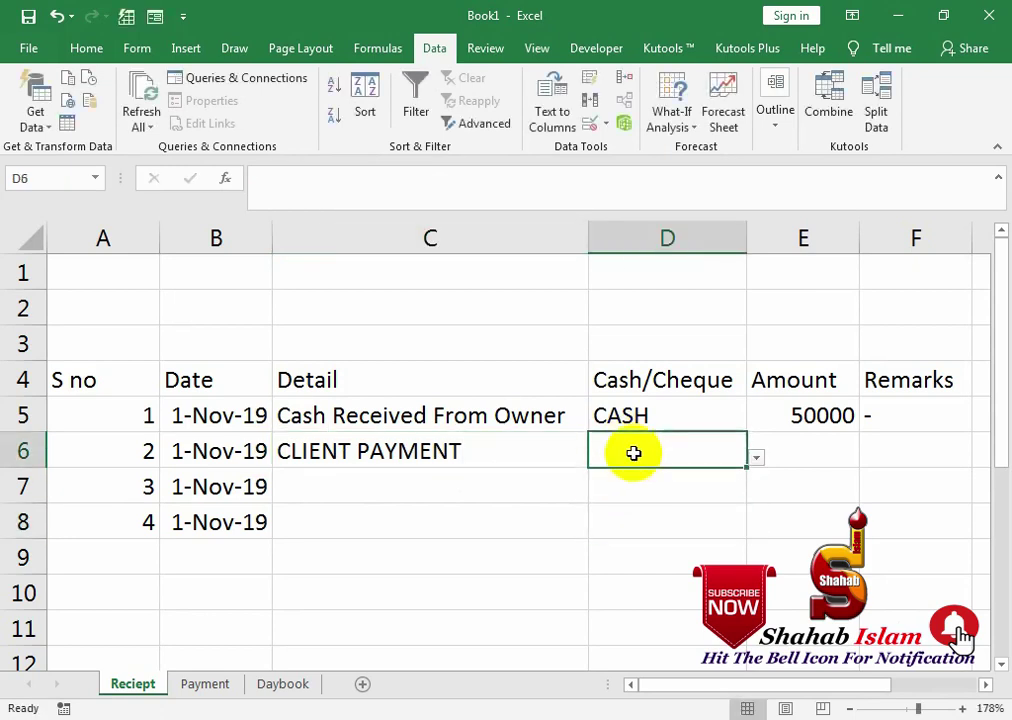
pyautogui.click(756, 458)
pyautogui.click(727, 483)
pyautogui.click(850, 452)
pyautogui.write('100000')
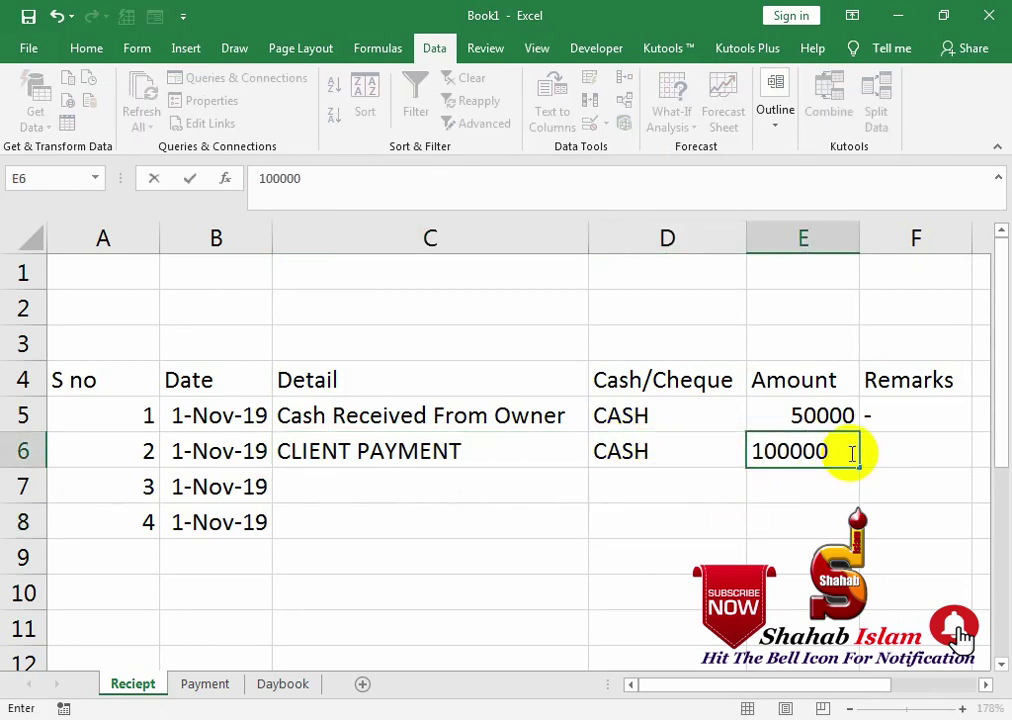
pyautogui.press('Return')
# Enter "-" as the remark for the second receipt in F6
pyautogui.click(889, 458)
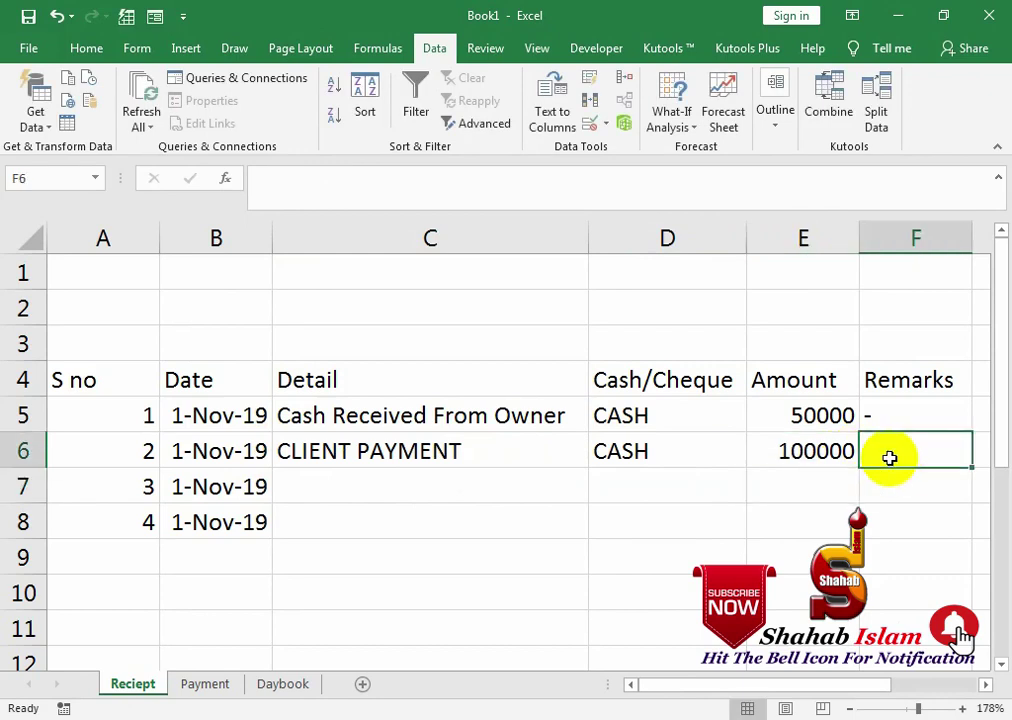
pyautogui.write('-')
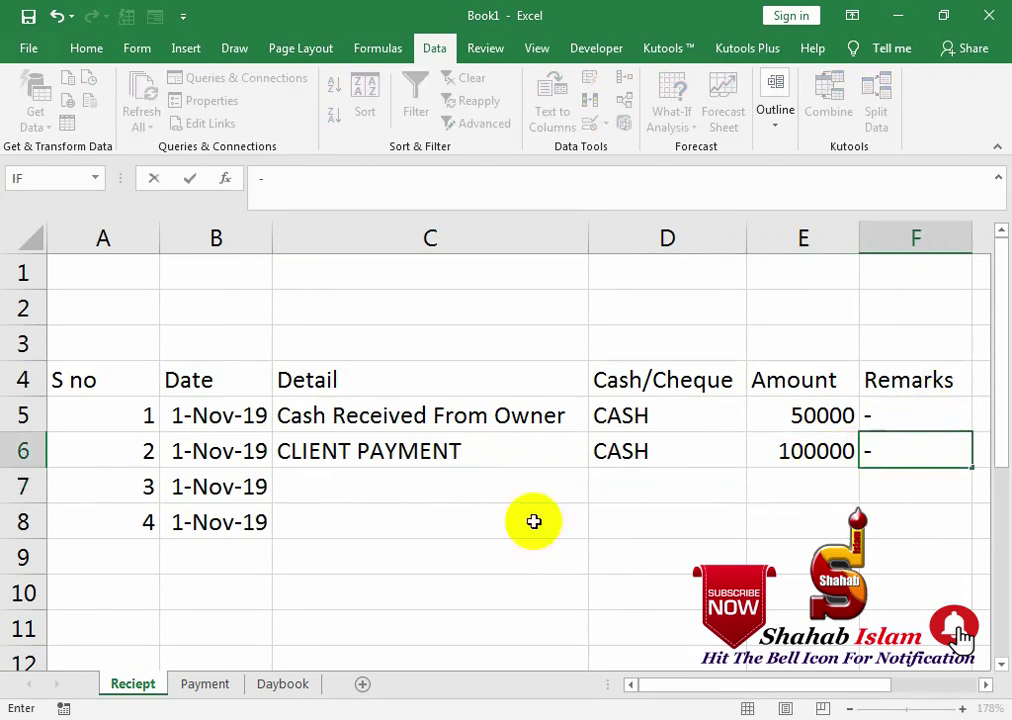
pyautogui.click(389, 490)
pyautogui.press('BackSpace')
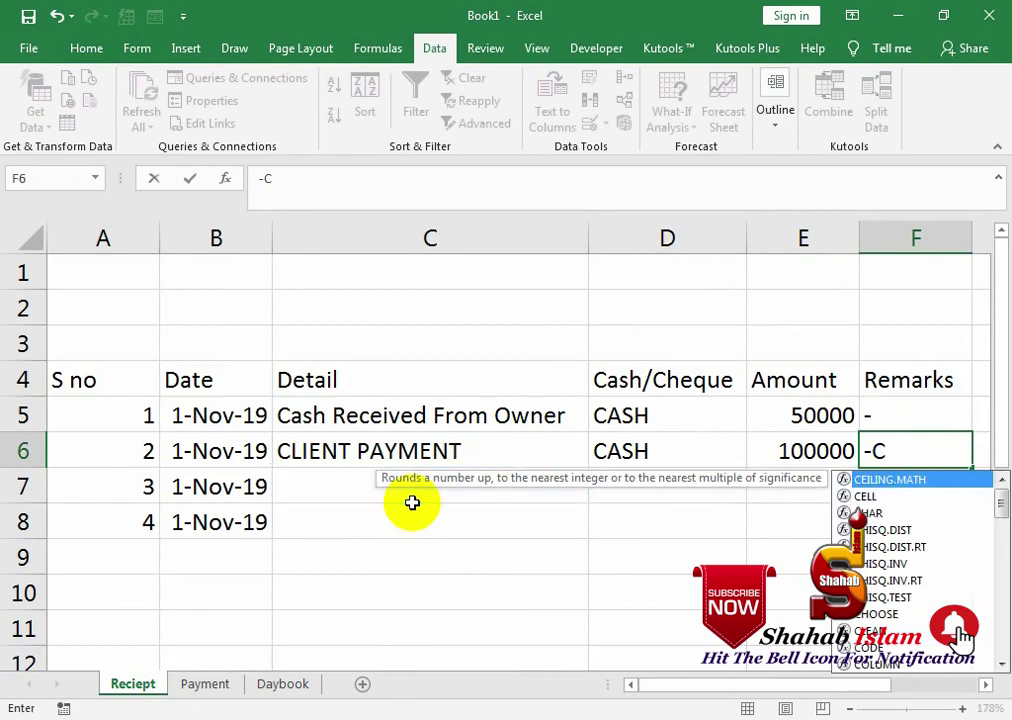
pyautogui.press('BackSpace')
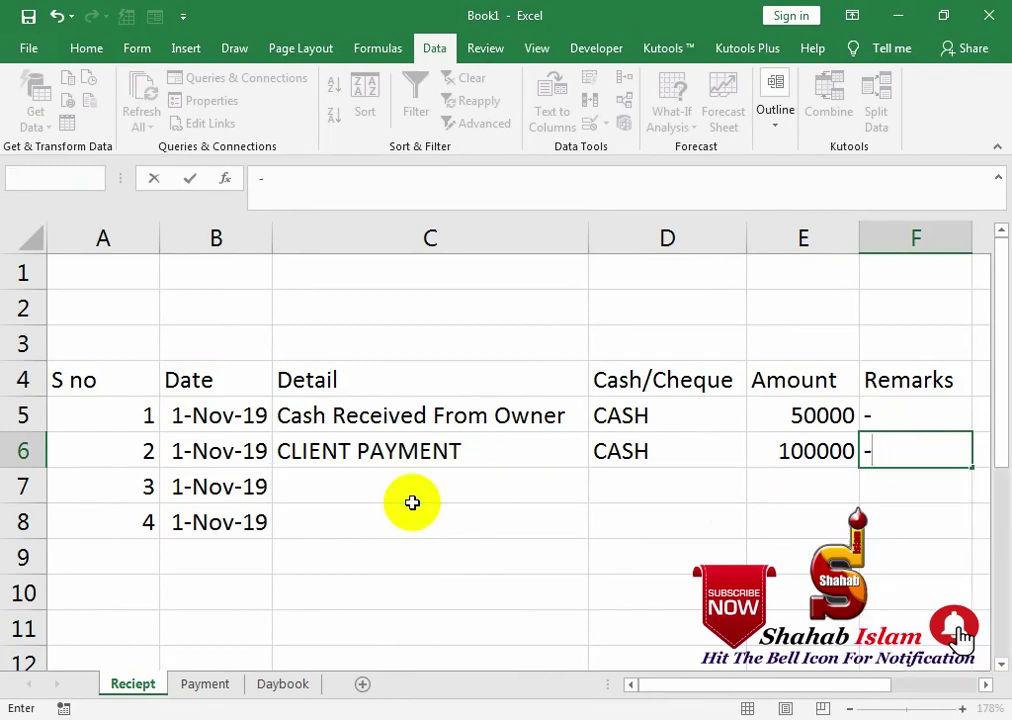
pyautogui.press('Return')
pyautogui.press('Left')
pyautogui.press('Left')
pyautogui.press('Left')
pyautogui.press('Left')
pyautogui.press('Right')
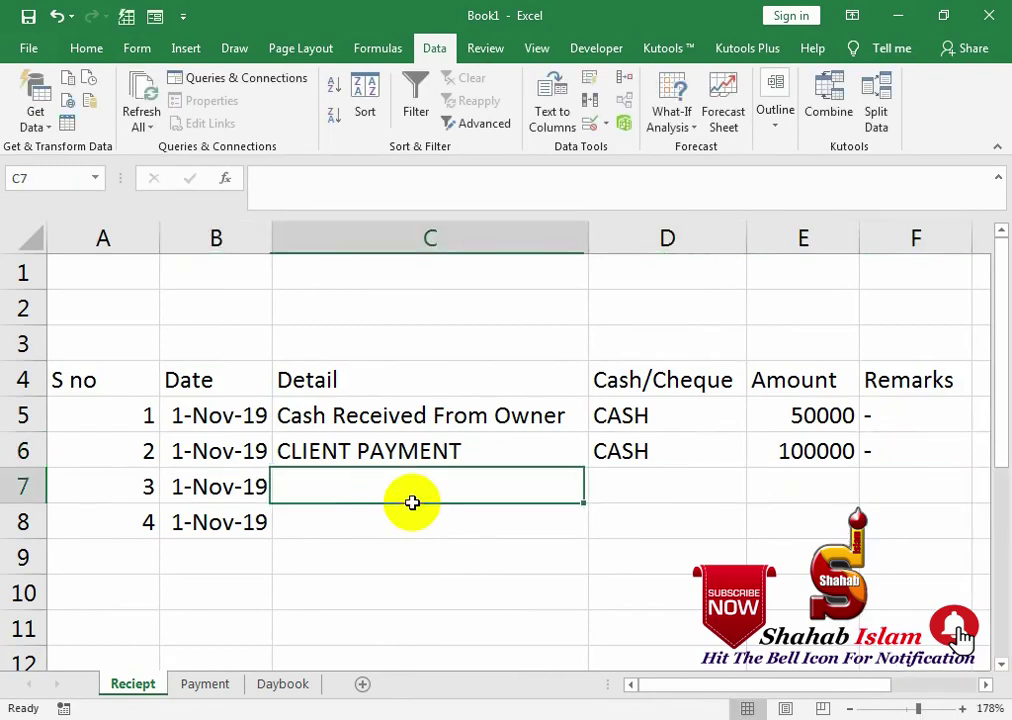
pyautogui.press('Right')
# Copy the receipt table A4:F8 and paste it at A4 on the Payment sheet
pyautogui.moveTo(136, 389)
pyautogui.mouseDown()
pyautogui.moveTo(666, 515)
pyautogui.moveTo(865, 522)
pyautogui.moveTo(857, 516)
pyautogui.mouseUp()
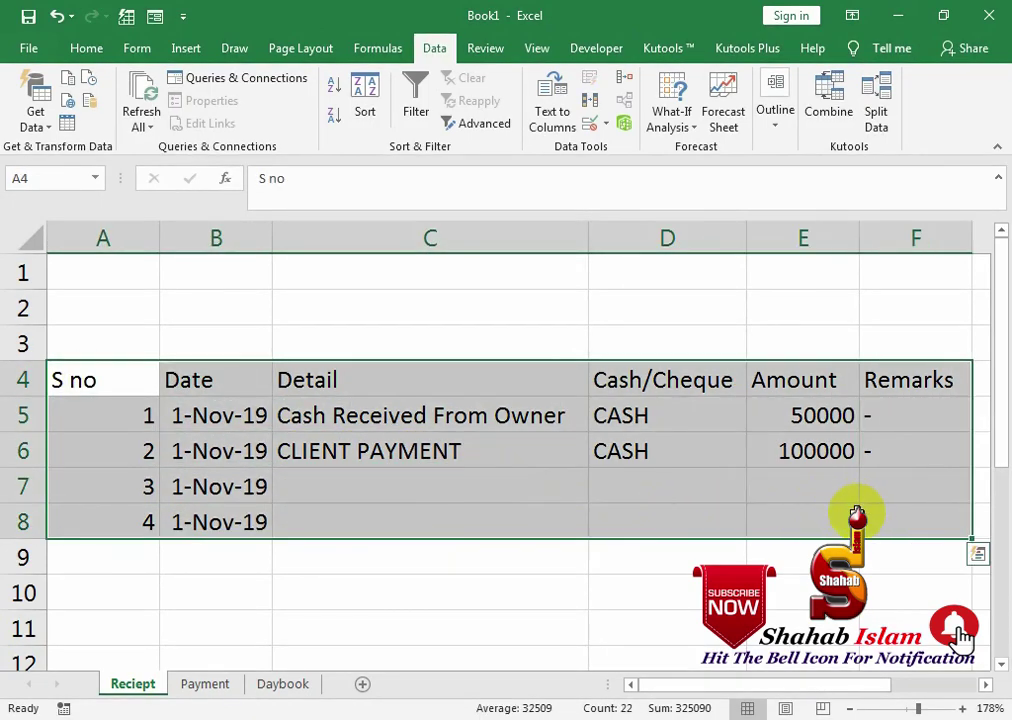
pyautogui.hotkey('ctrl', 'c')
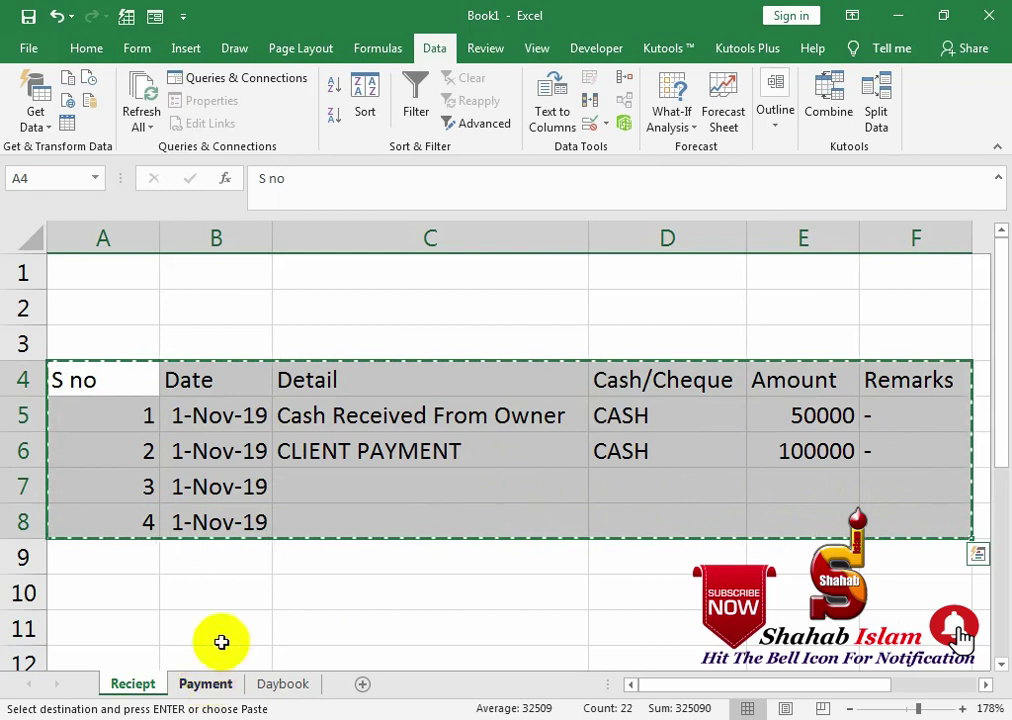
pyautogui.click(205, 688)
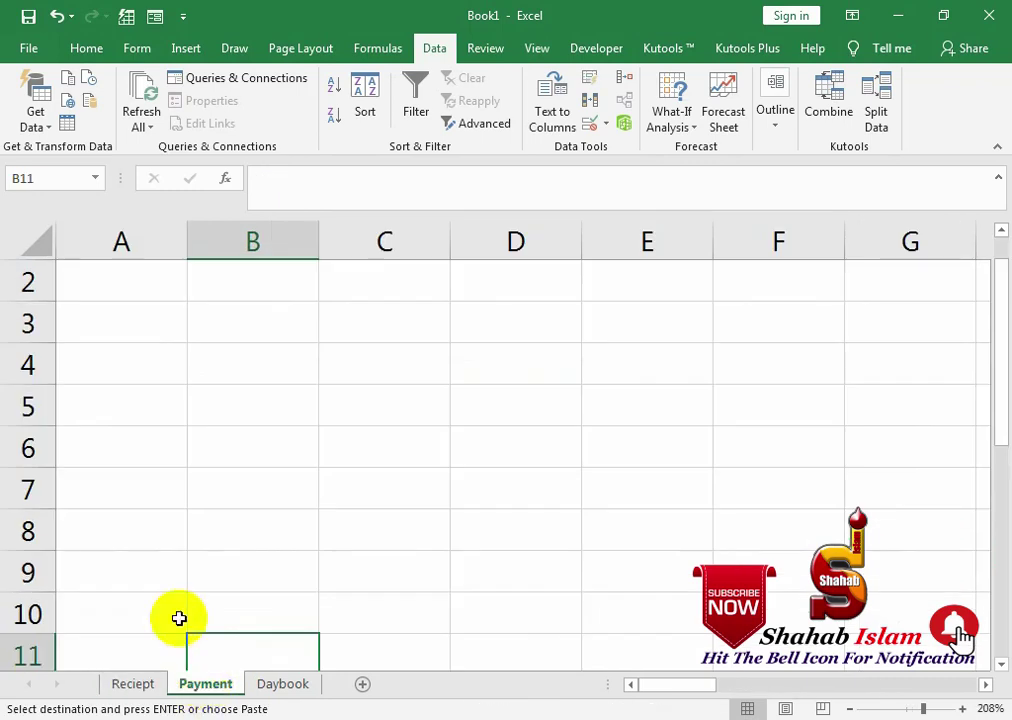
pyautogui.click(57, 365)
pyautogui.hotkey('ctrl', 'v')
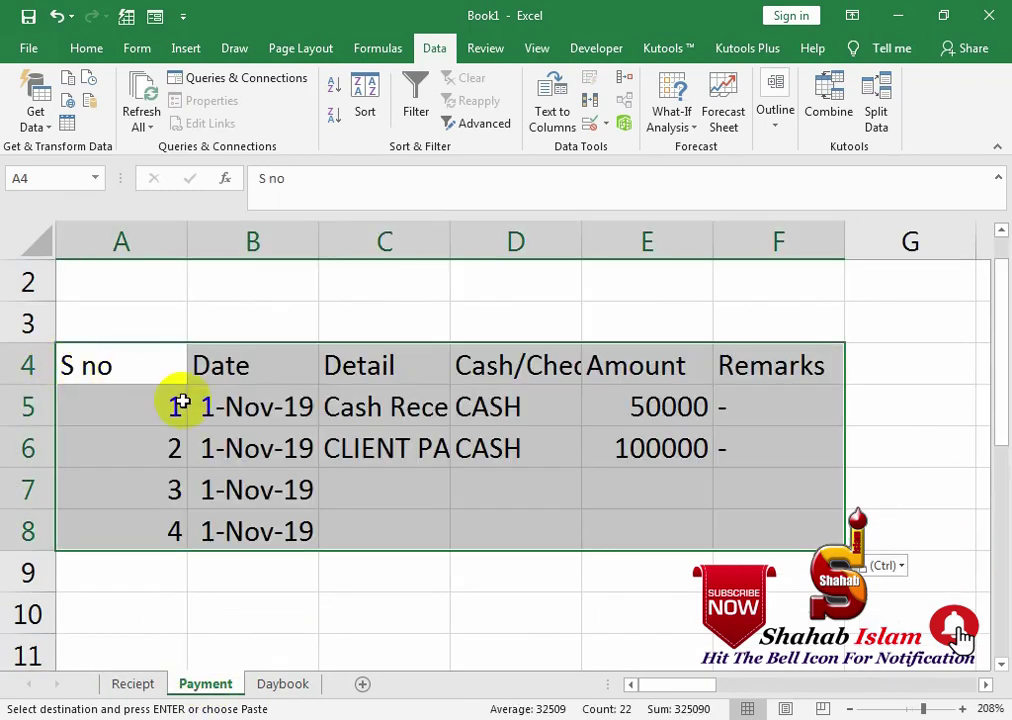
# Apply the source table's column widths to the pasted payment table with Paste Special
pyautogui.press('ctrl')
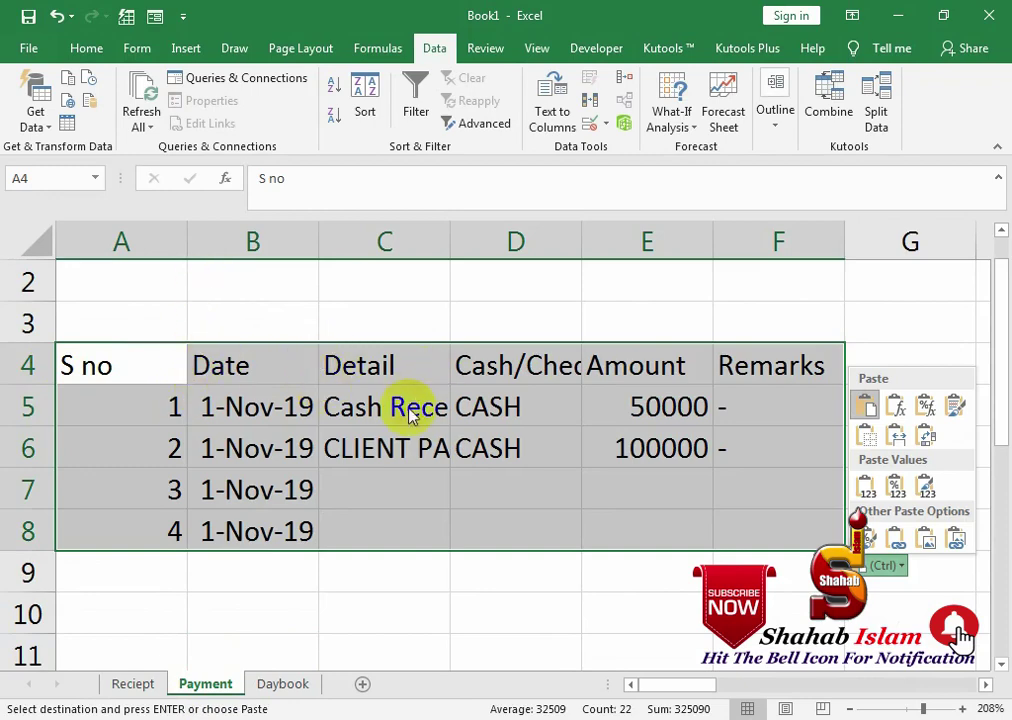
pyautogui.rightClick(396, 363)
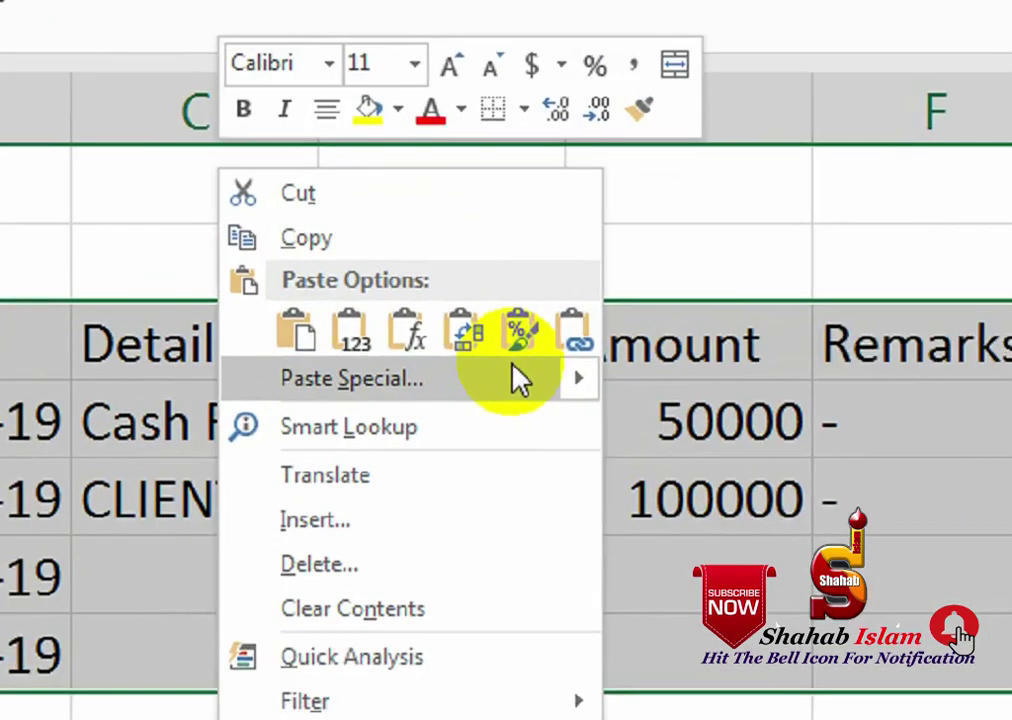
pyautogui.click(557, 384)
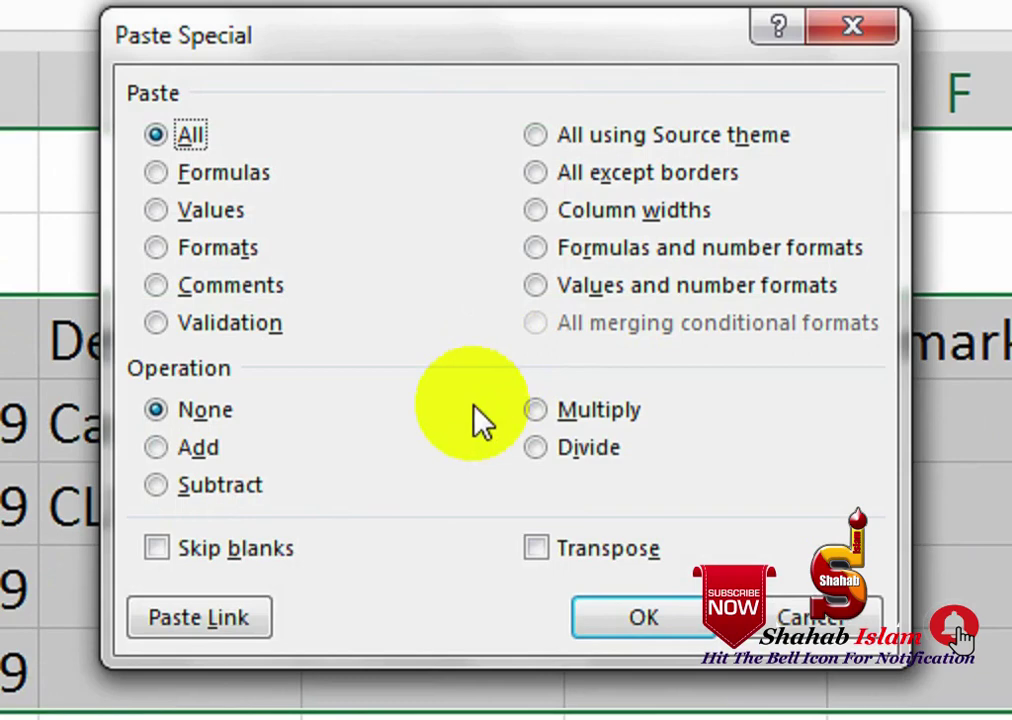
pyautogui.click(535, 210)
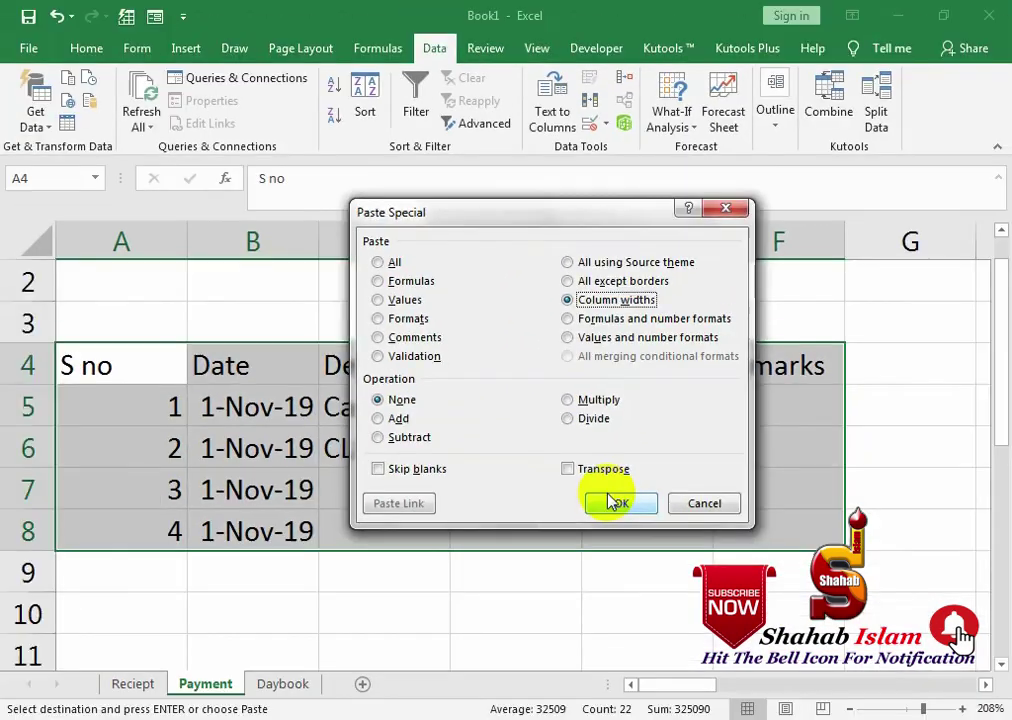
pyautogui.click(630, 603)
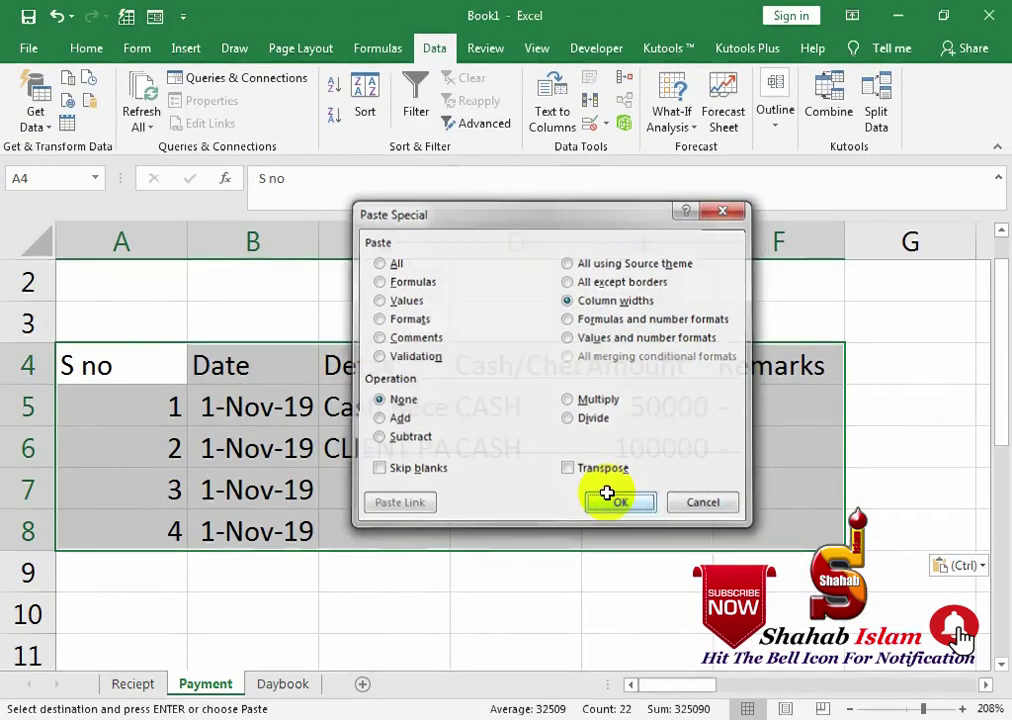
pyautogui.click(490, 365)
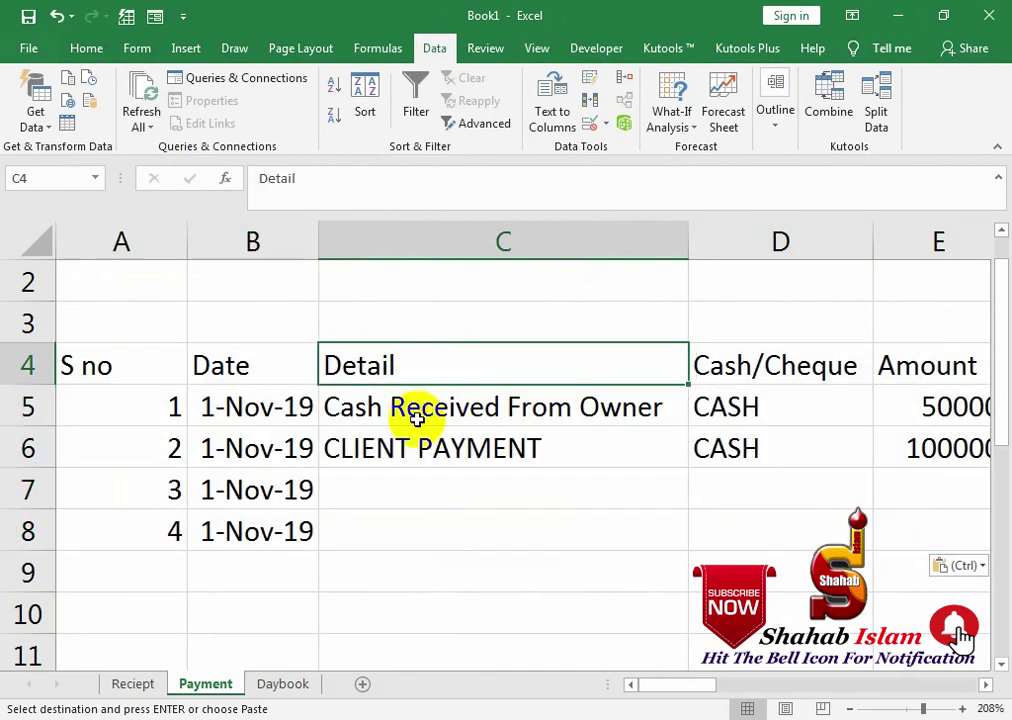
# Clear the copied details in C5:C6 of the Payment sheet and enter "Expense" in C5
pyautogui.moveTo(413, 411); pyautogui.dragTo(418, 444)
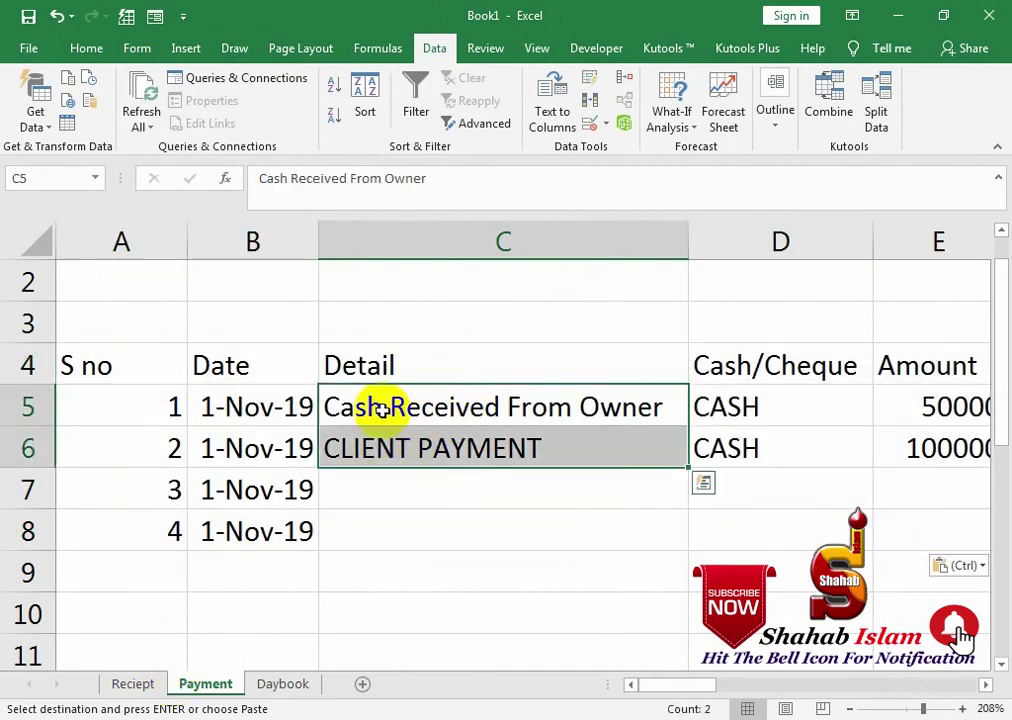
pyautogui.press('Delete')
pyautogui.click(611, 413)
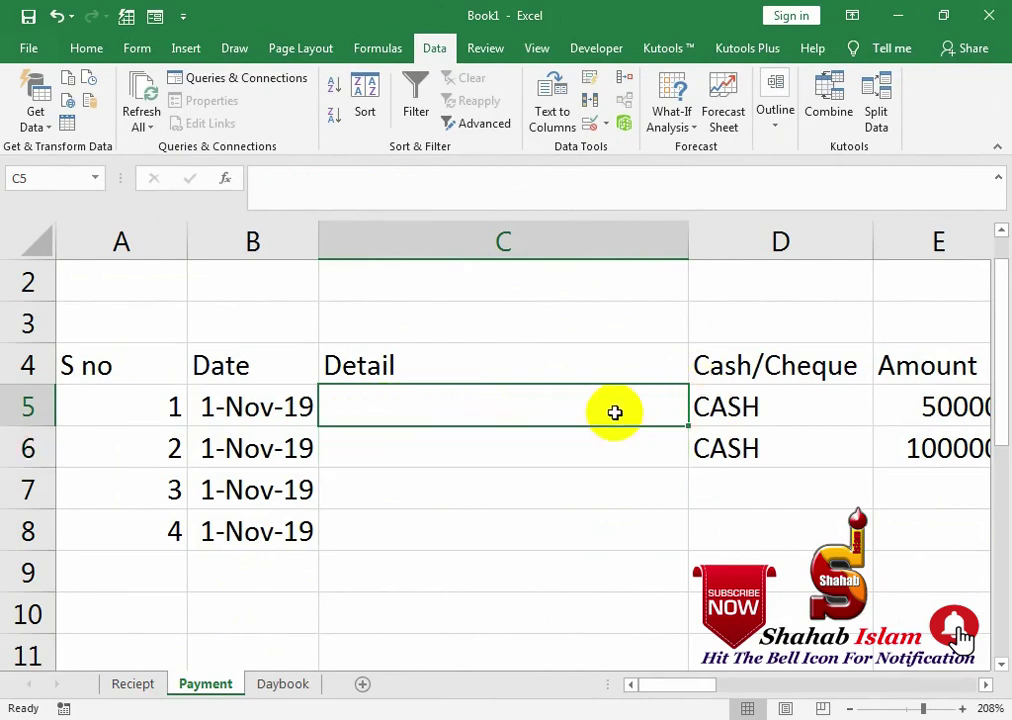
pyautogui.write('eXP')
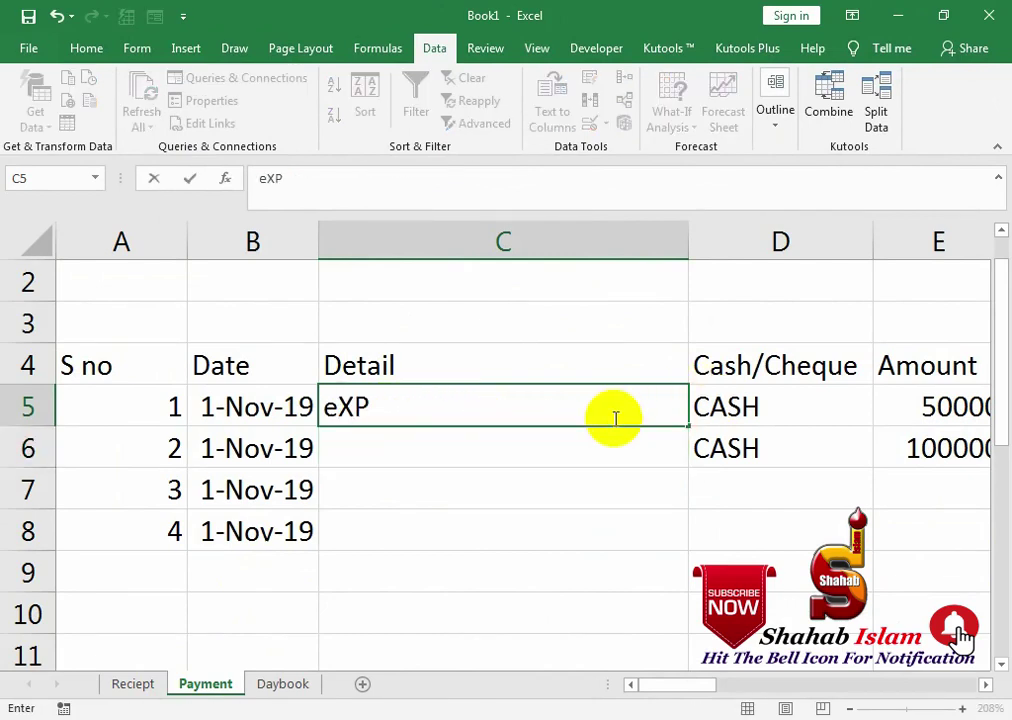
pyautogui.write('ENSE')
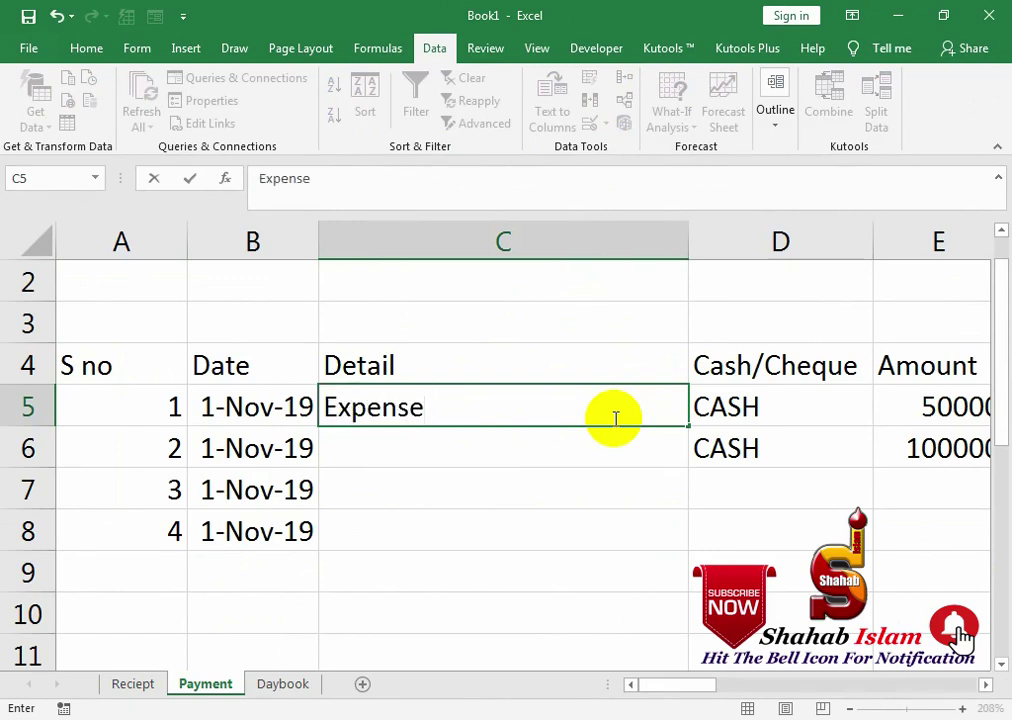
# Set the first payment's amount in E5 to 15000
pyautogui.press('Tab')
pyautogui.press('Tab')
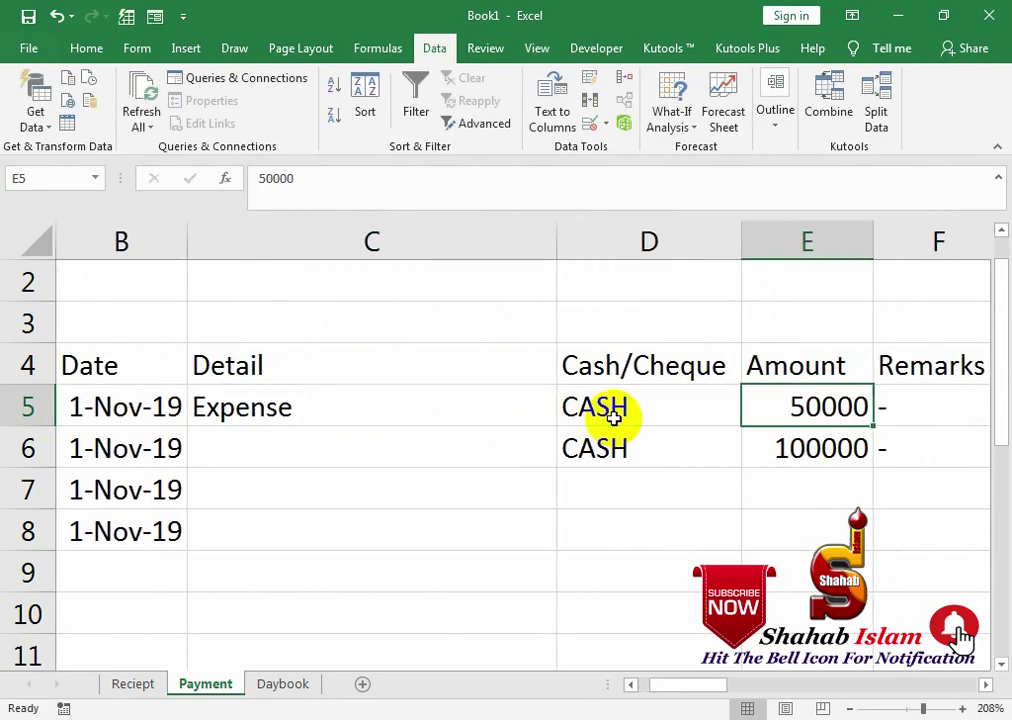
pyautogui.write('15000')
pyautogui.press('Return')
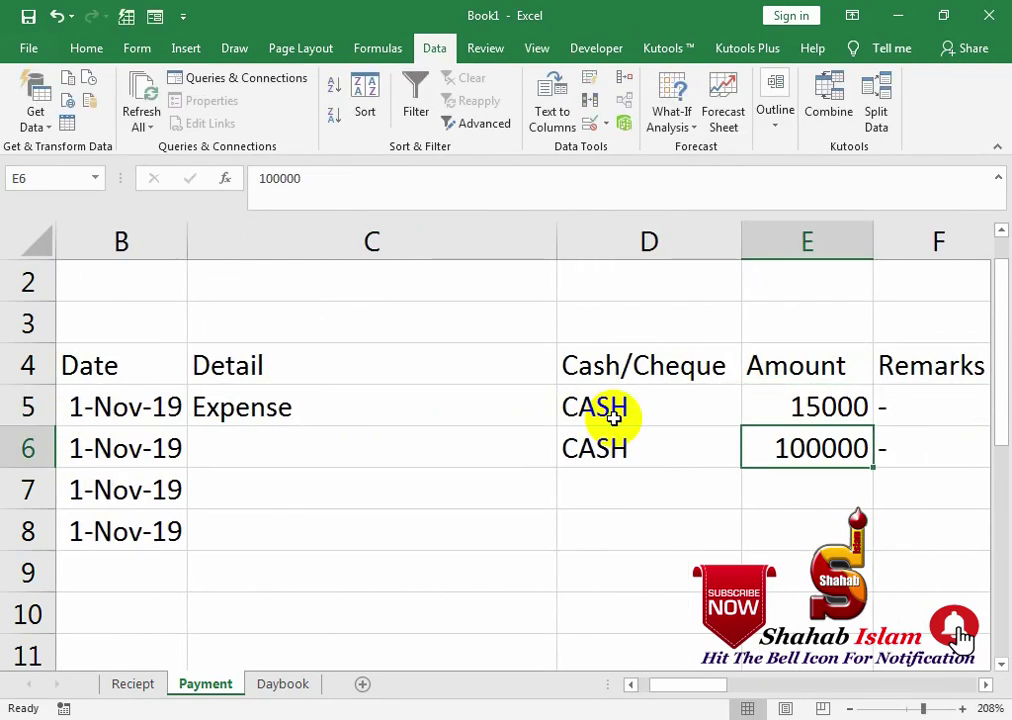
# Change the detail in C5 to "Expense 1" and fill the series down to C7
pyautogui.press('Left')
pyautogui.press('Left')
pyautogui.press('Up')
pyautogui.press('F2')
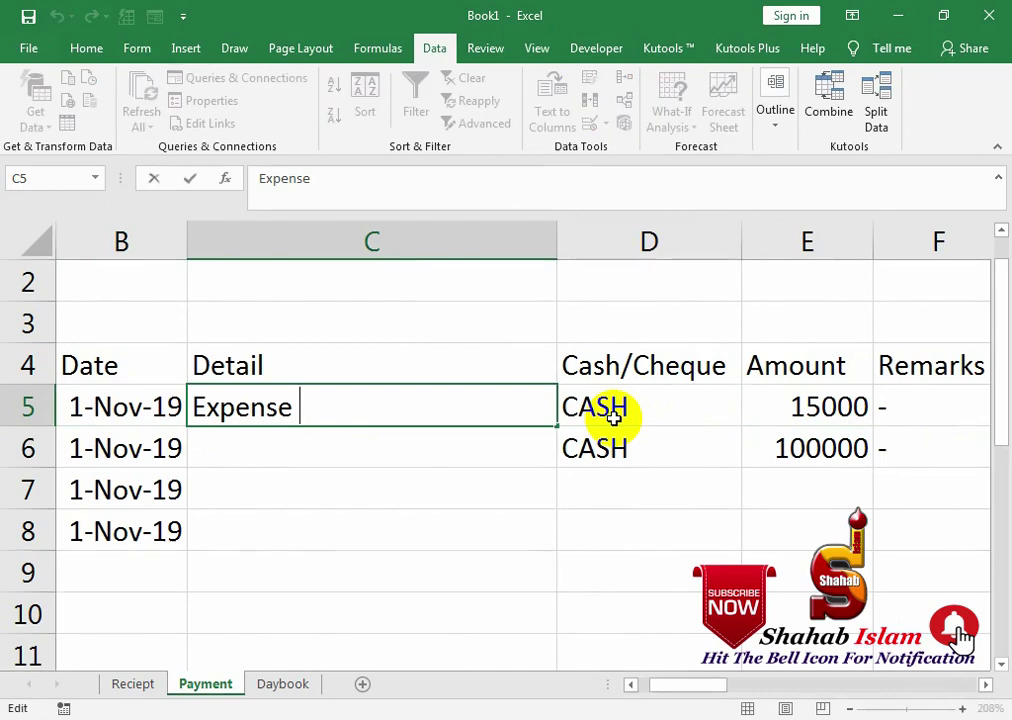
pyautogui.write('1')
pyautogui.press('Return')
pyautogui.click(540, 406)
pyautogui.moveTo(557, 426); pyautogui.dragTo(565, 495)
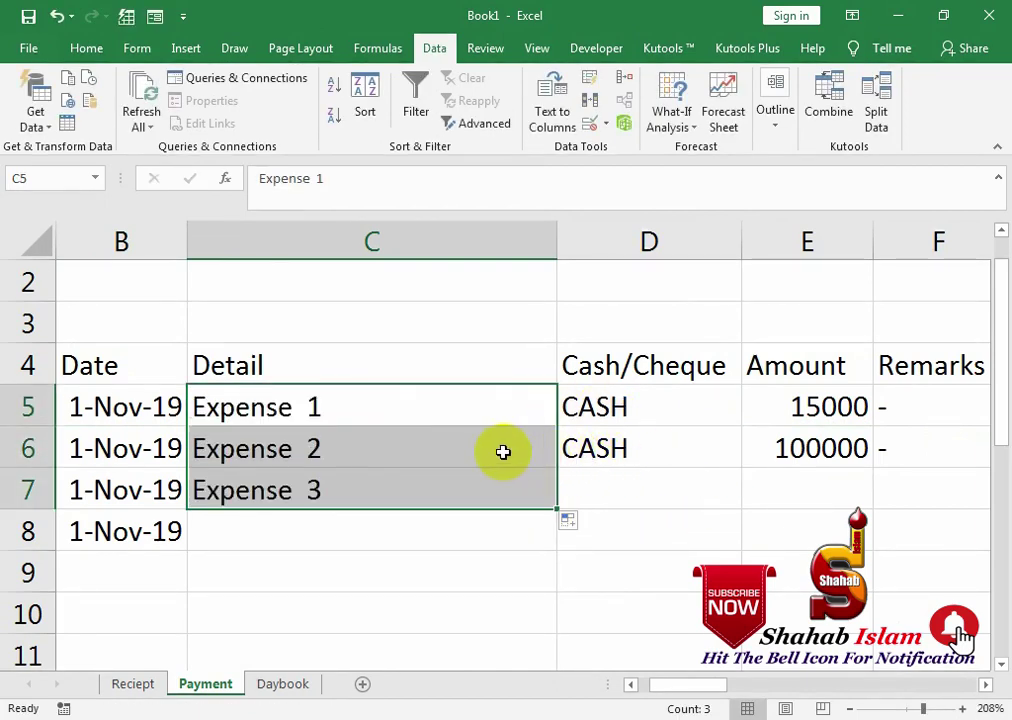
# Set the Expense 2 amount in E6 to 50000
pyautogui.click(921, 427)
pyautogui.doubleClick(921, 427)
pyautogui.click(481, 440)
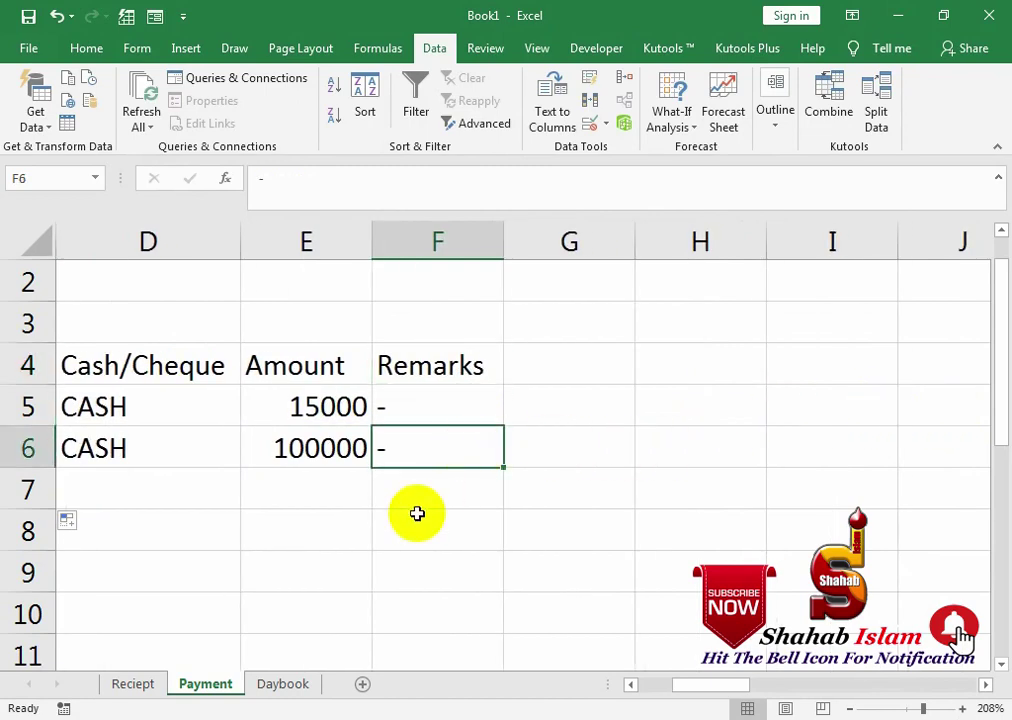
pyautogui.moveTo(355, 489); pyautogui.dragTo(120, 489)
pyautogui.click(938, 450)
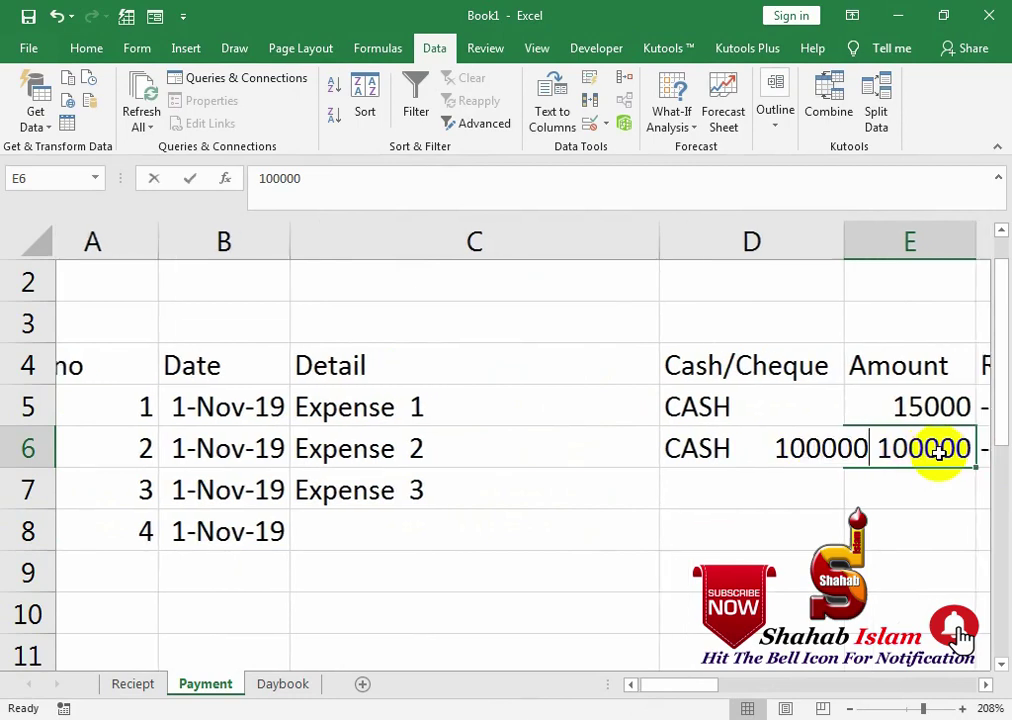
pyautogui.write('50000')
pyautogui.press('Return')
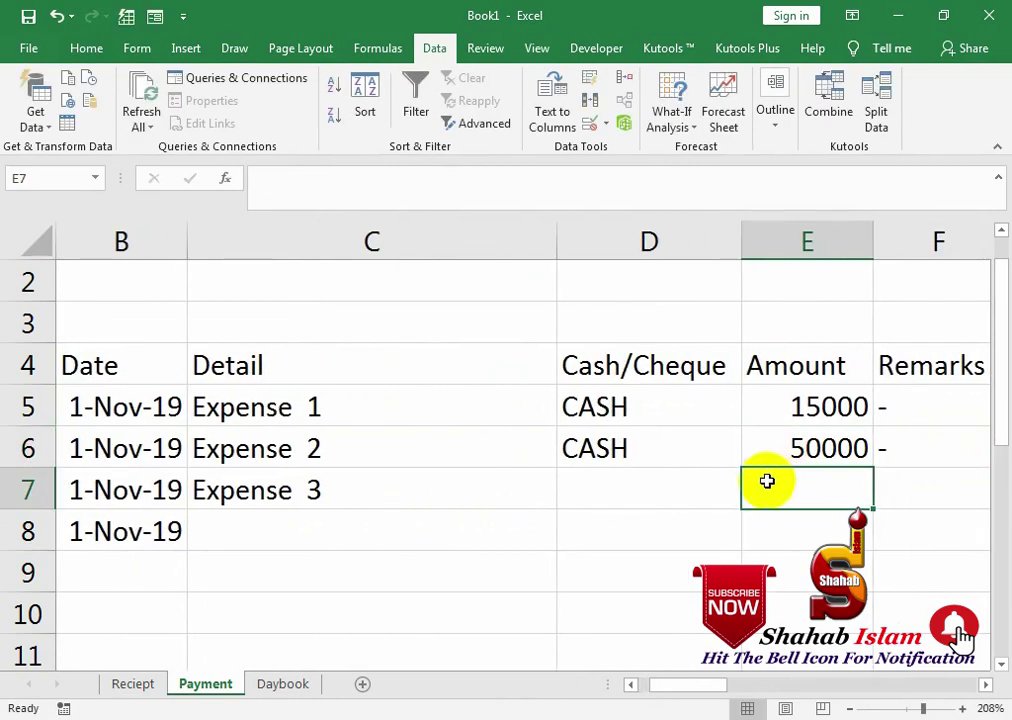
# Choose CASH from the validation list in D7 for the Expense 3 payment
pyautogui.click(625, 505)
pyautogui.click(749, 499)
pyautogui.click(745, 518)
pyautogui.click(838, 490)
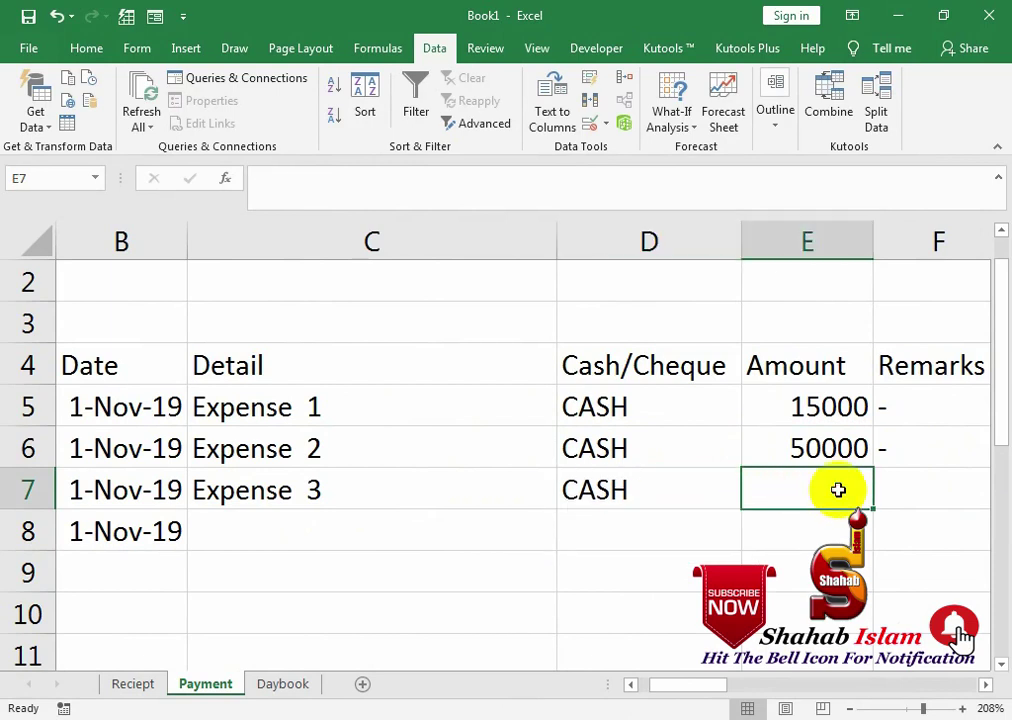
# Enter 2000 as the Expense 3 amount in E7 and a "-" remark in F7
pyautogui.write('2000')
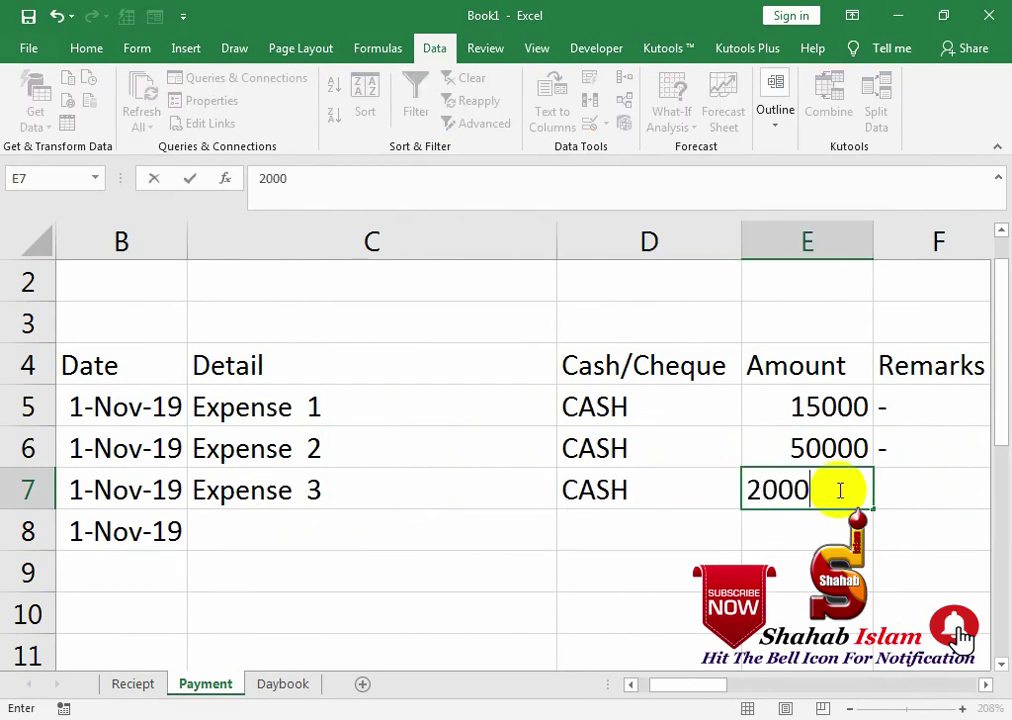
pyautogui.press('Tab')
pyautogui.write('-')
pyautogui.press('Return')
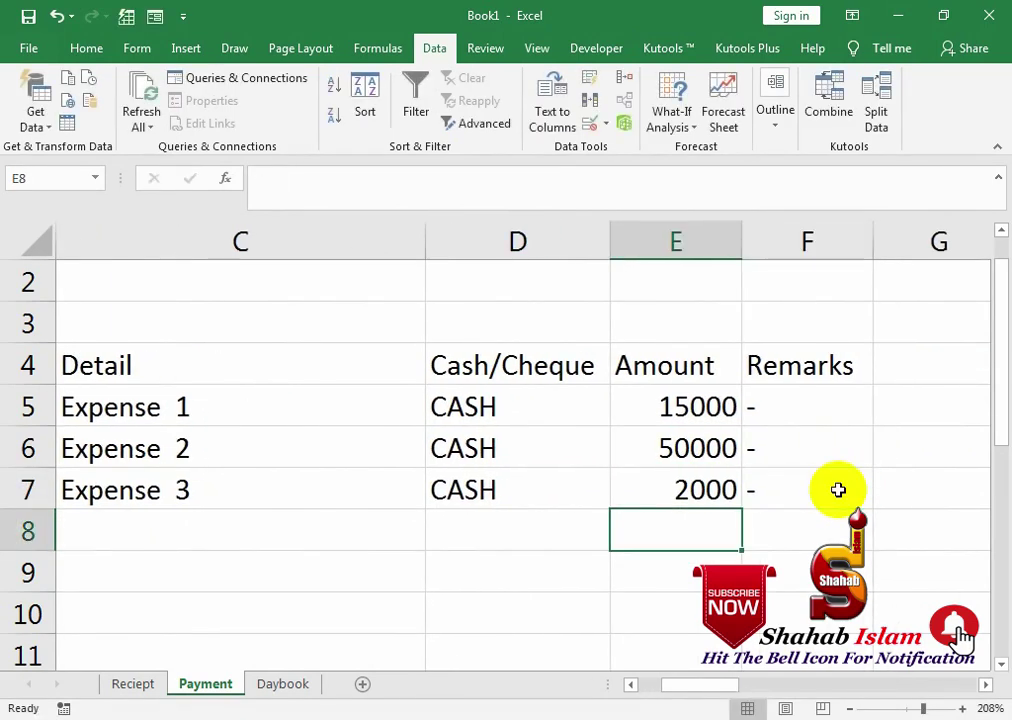
pyautogui.moveTo(249, 504); pyautogui.dragTo(243, 532)
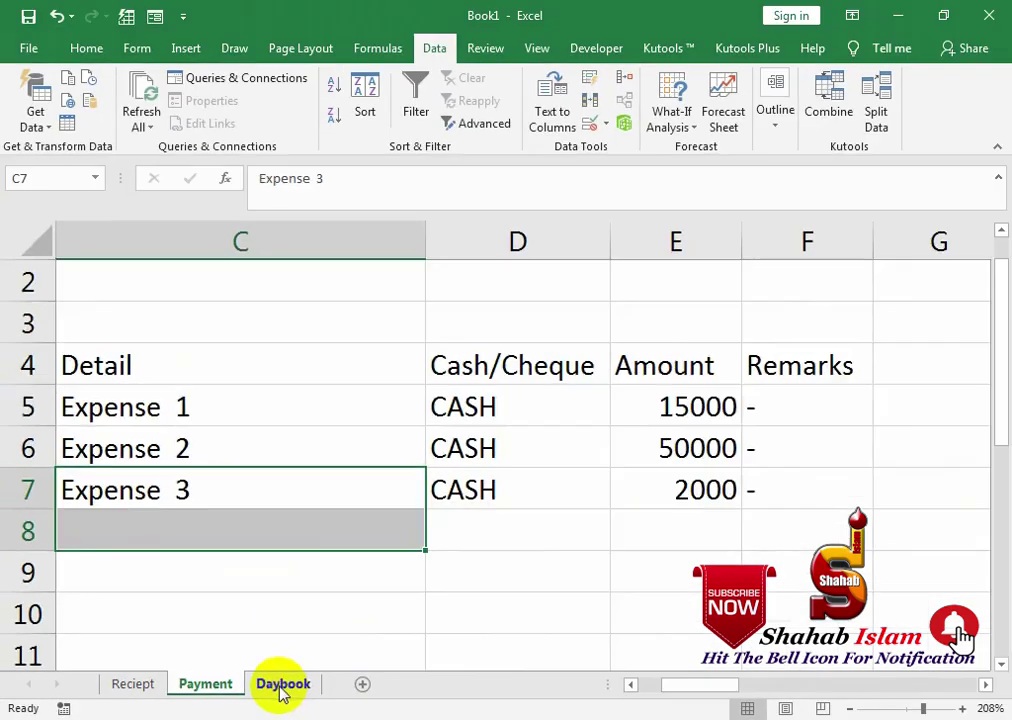
# Enter the title DAYBOOK in cell B2 of the Daybook sheet
pyautogui.click(497, 652)
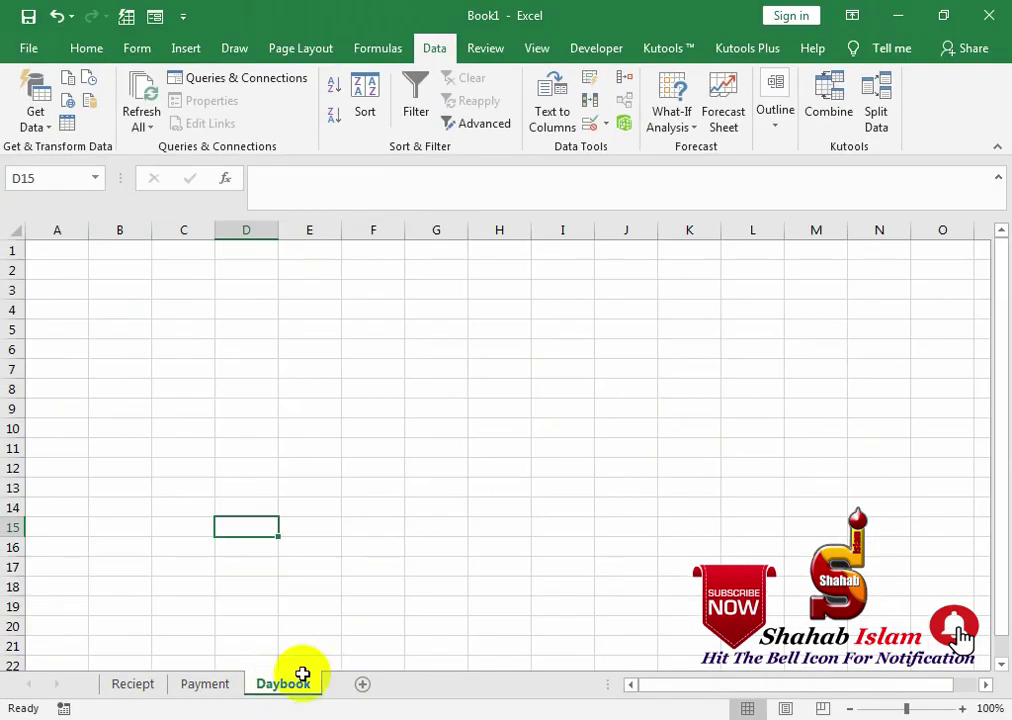
pyautogui.moveTo(906, 709); pyautogui.dragTo(910, 709)
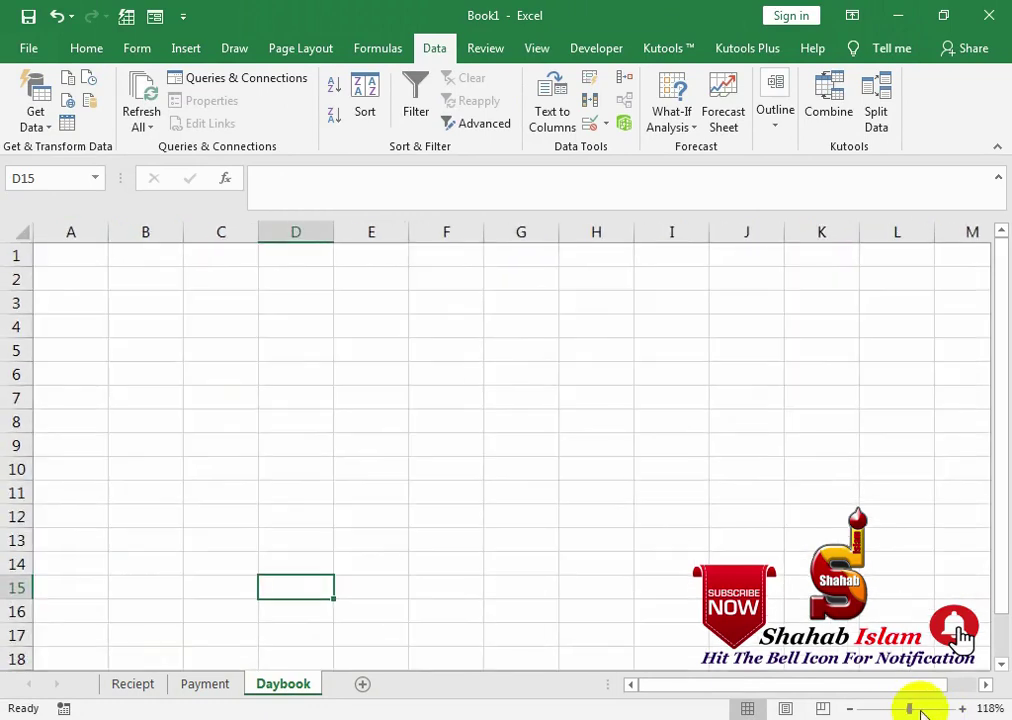
pyautogui.click(124, 312)
pyautogui.click(158, 288)
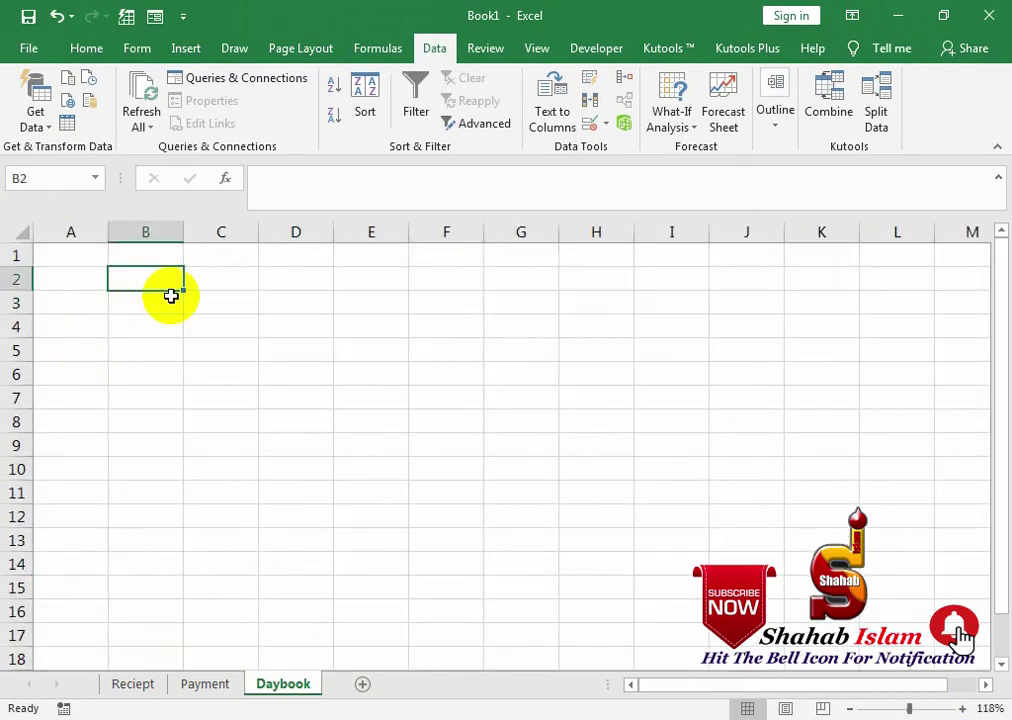
pyautogui.write('DAYBOOK')
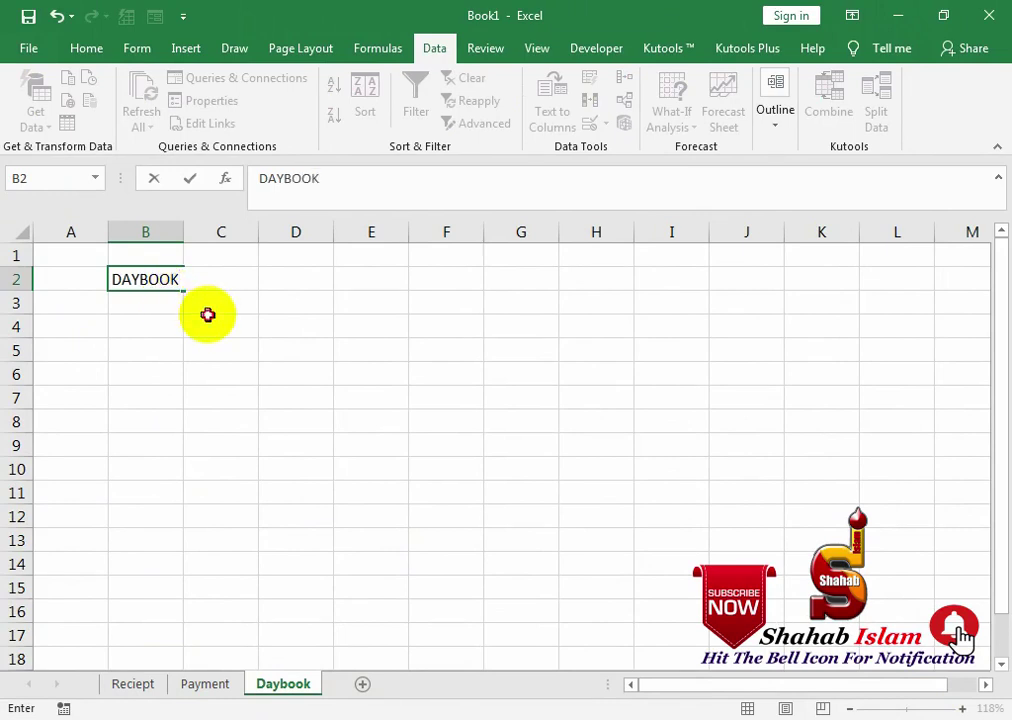
pyautogui.click(210, 318)
# Enter the headers S NO, DATE, RECIEPT, PAYMENT and BALANCE across A4:E4 of the Daybook sheet
pyautogui.moveTo(912, 709); pyautogui.dragTo(924, 709)
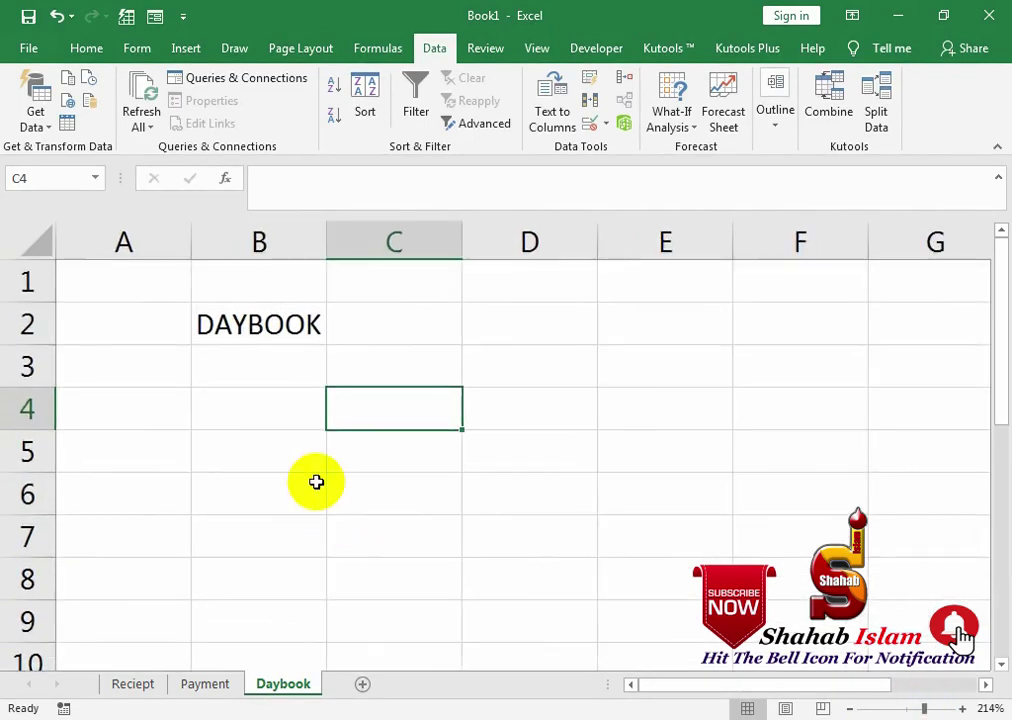
pyautogui.press('Left')
pyautogui.press('Left')
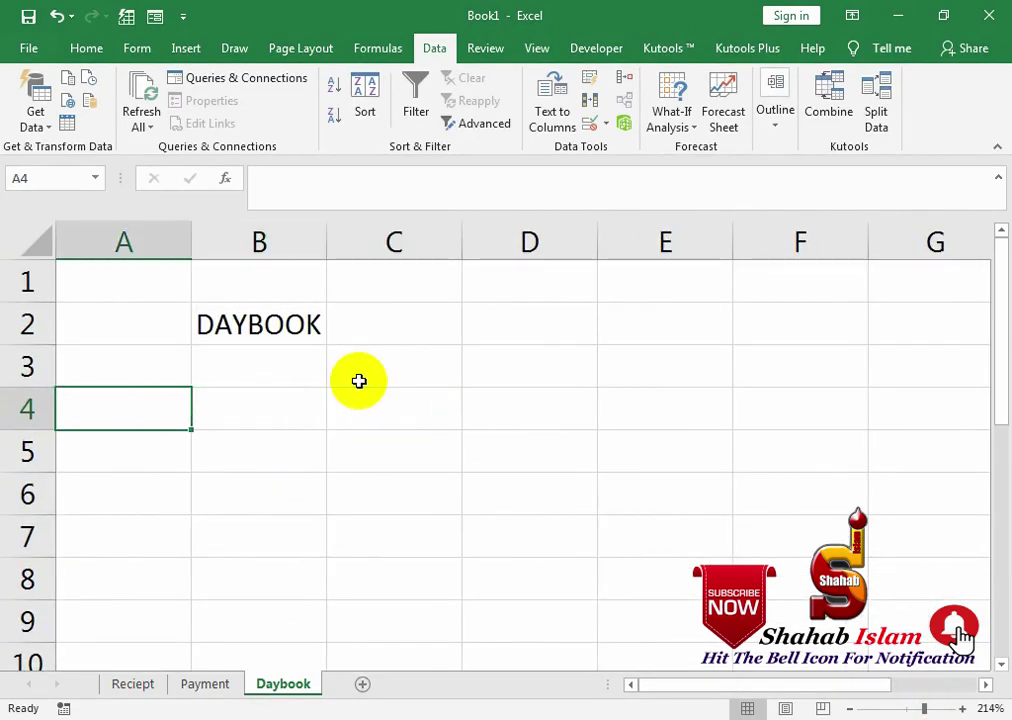
pyautogui.write('S NO')
pyautogui.press('Tab')
pyautogui.write('d')
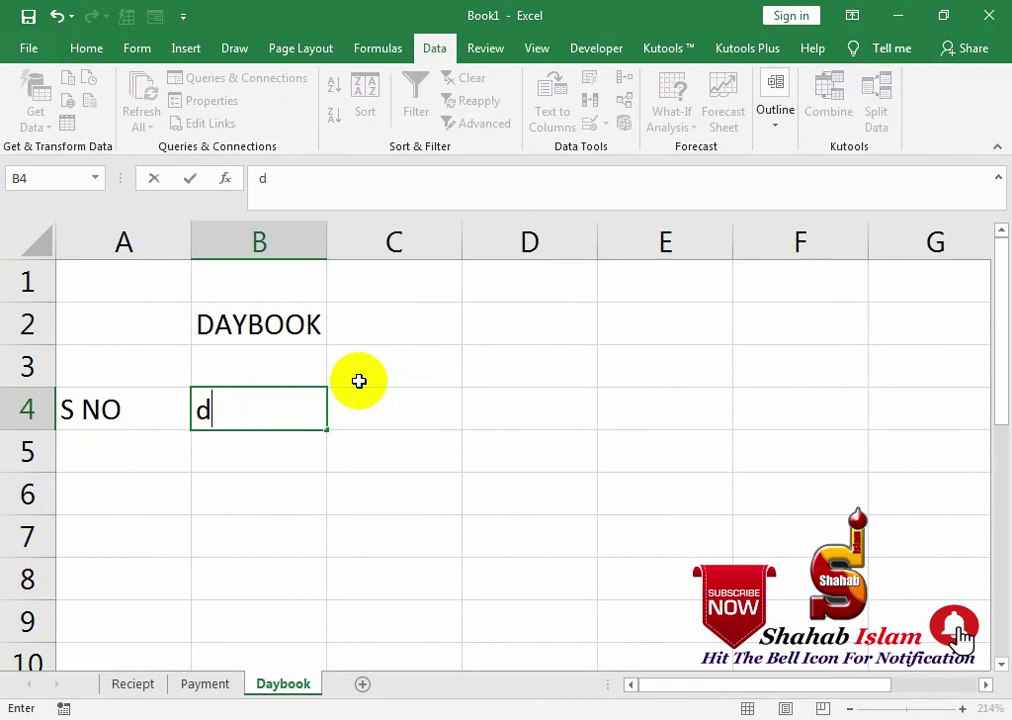
pyautogui.write('ATETE')
pyautogui.press('Tab')
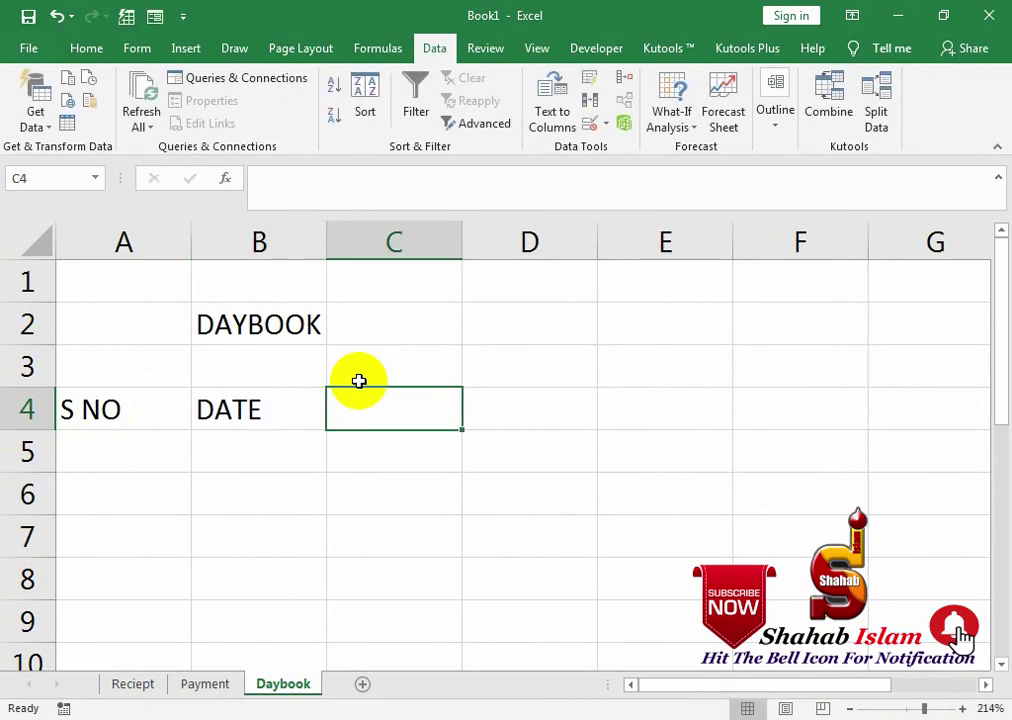
pyautogui.write('RECIEPT')
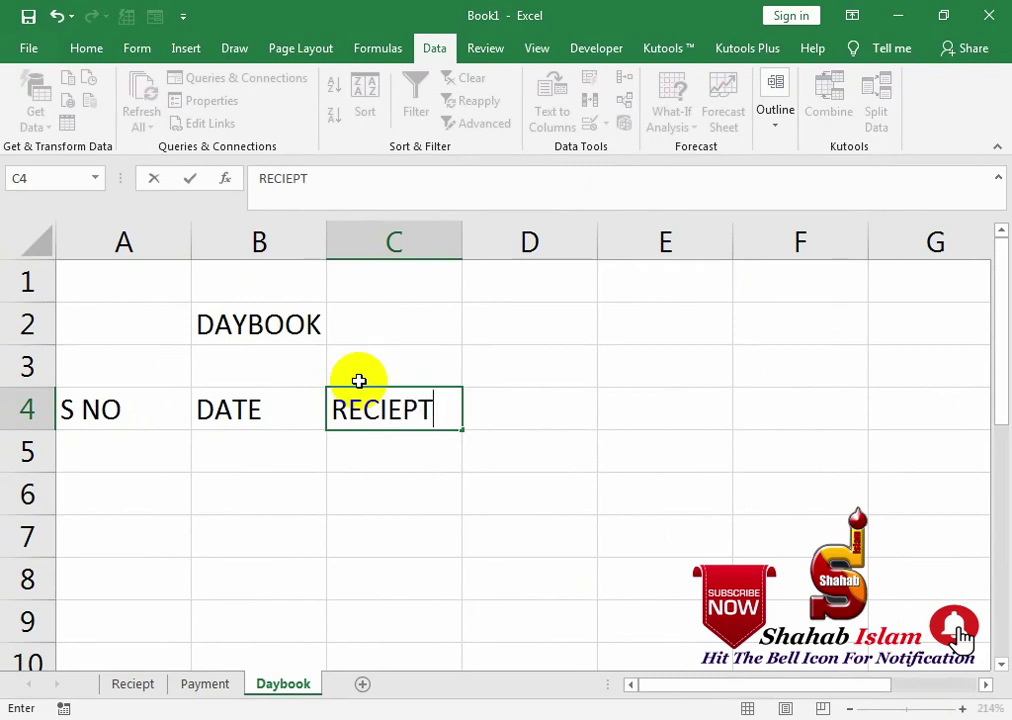
pyautogui.press('Tab')
pyautogui.write('PAYMENT')
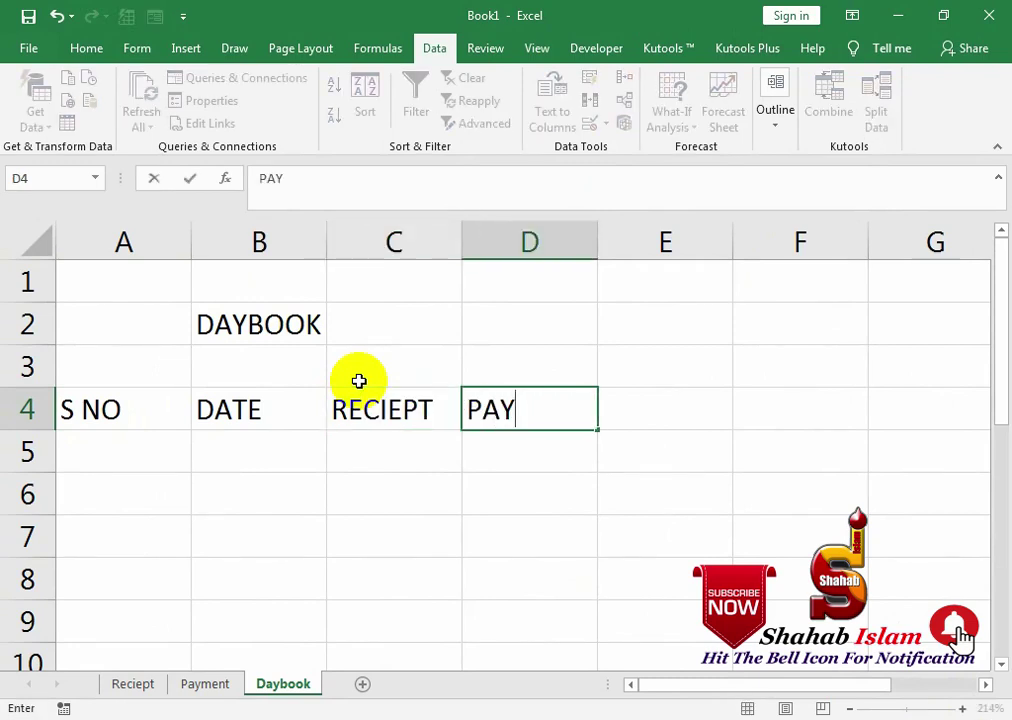
pyautogui.press('Tab')
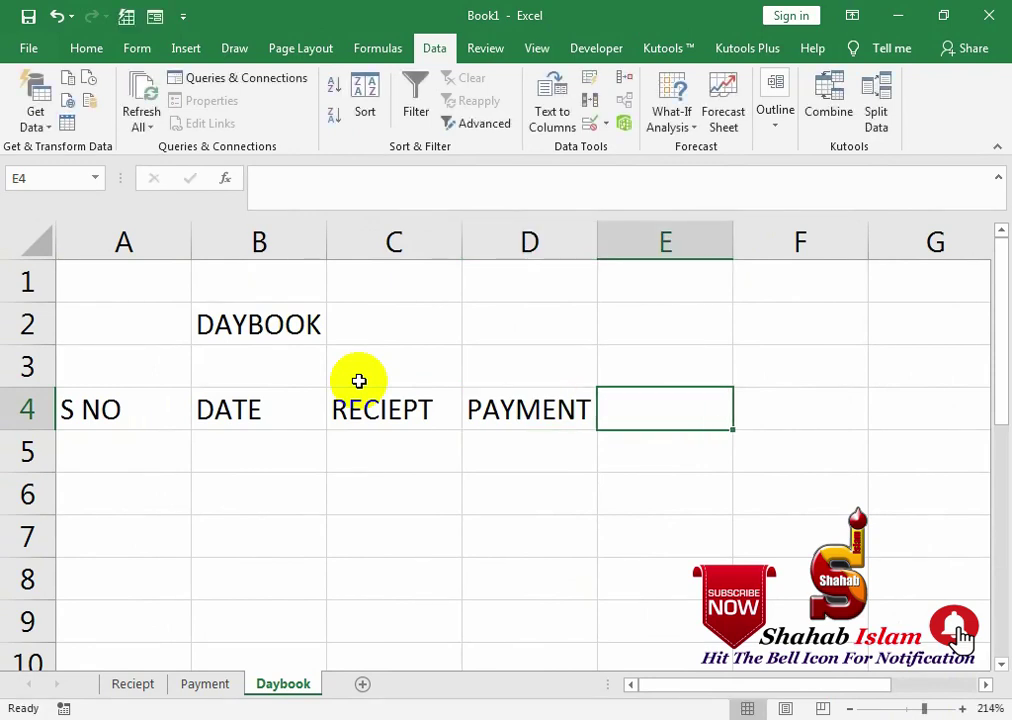
pyautogui.write('BAA')
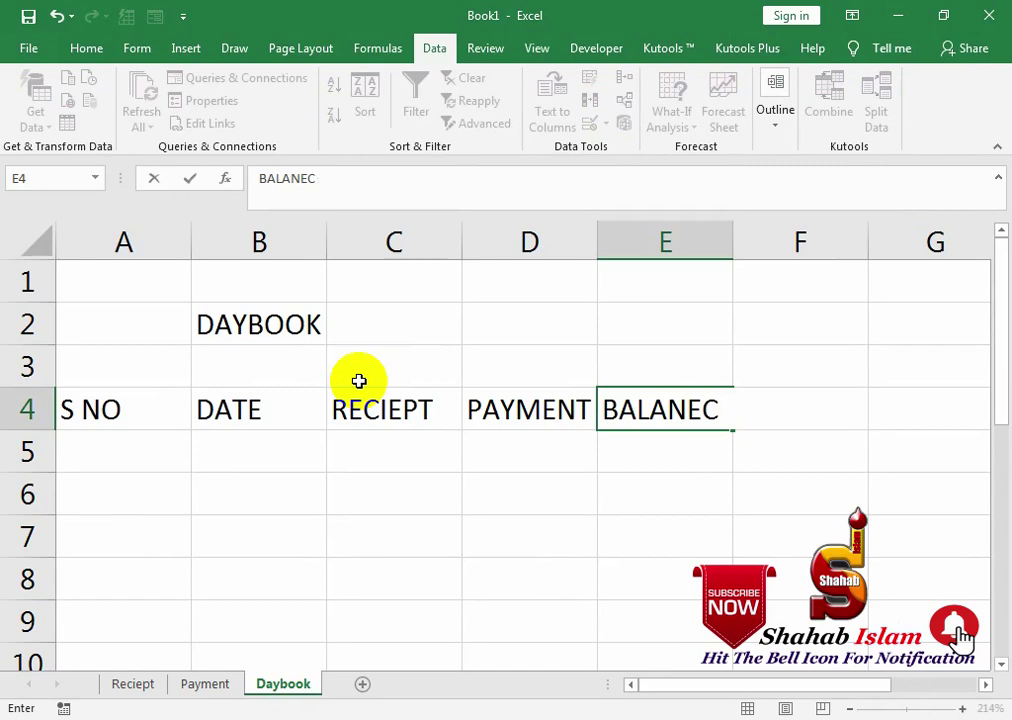
pyautogui.press('Return')
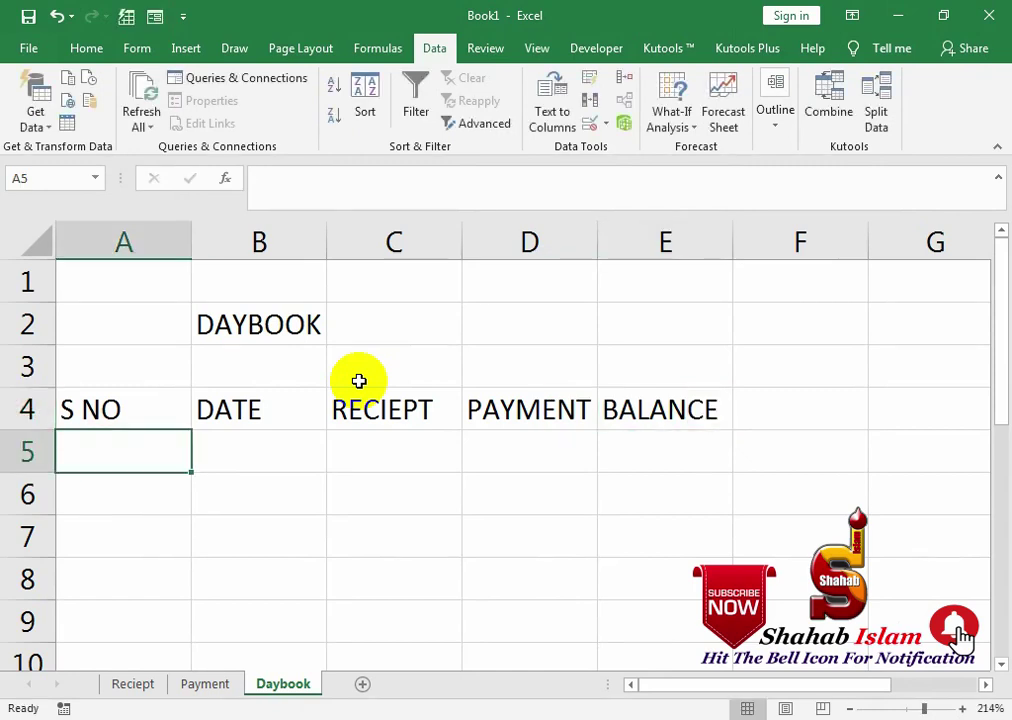
# Number the Daybook rows from 1 to 7 in A5:A11 by filling down the series started with 1 and 2
pyautogui.write('1')
pyautogui.press('Return')
pyautogui.write('2')
pyautogui.press('Return')
pyautogui.moveTo(176, 451); pyautogui.dragTo(212, 606)
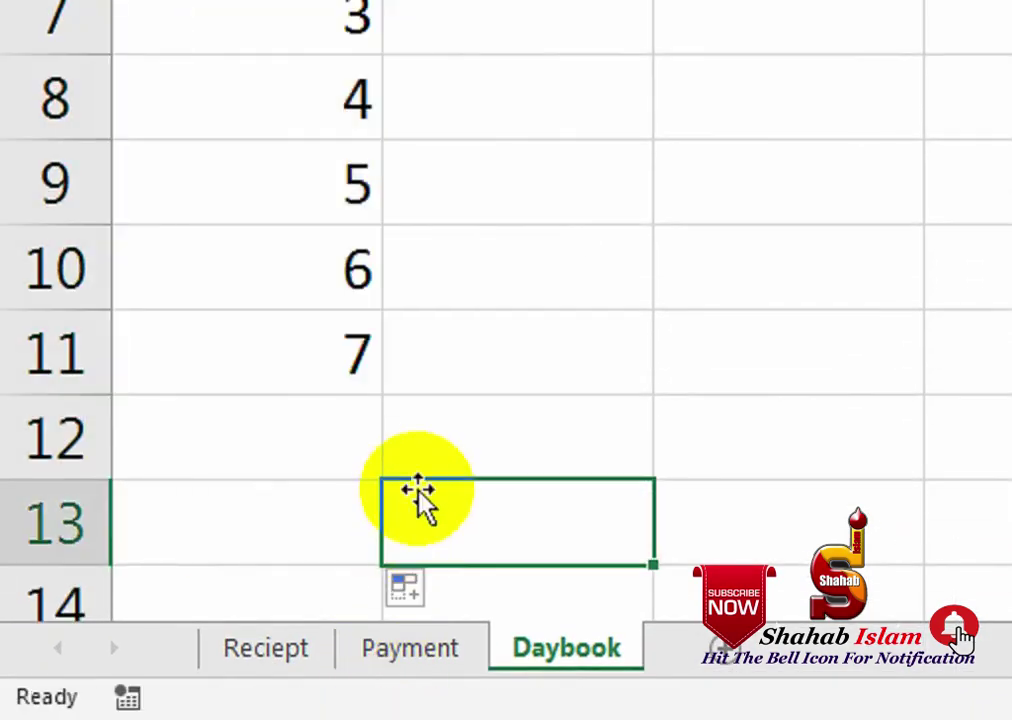
# Enter 1-Nov-19 in B5 and fill consecutive dates down alongside the serial numbers
pyautogui.scroll(2, 542, 280)
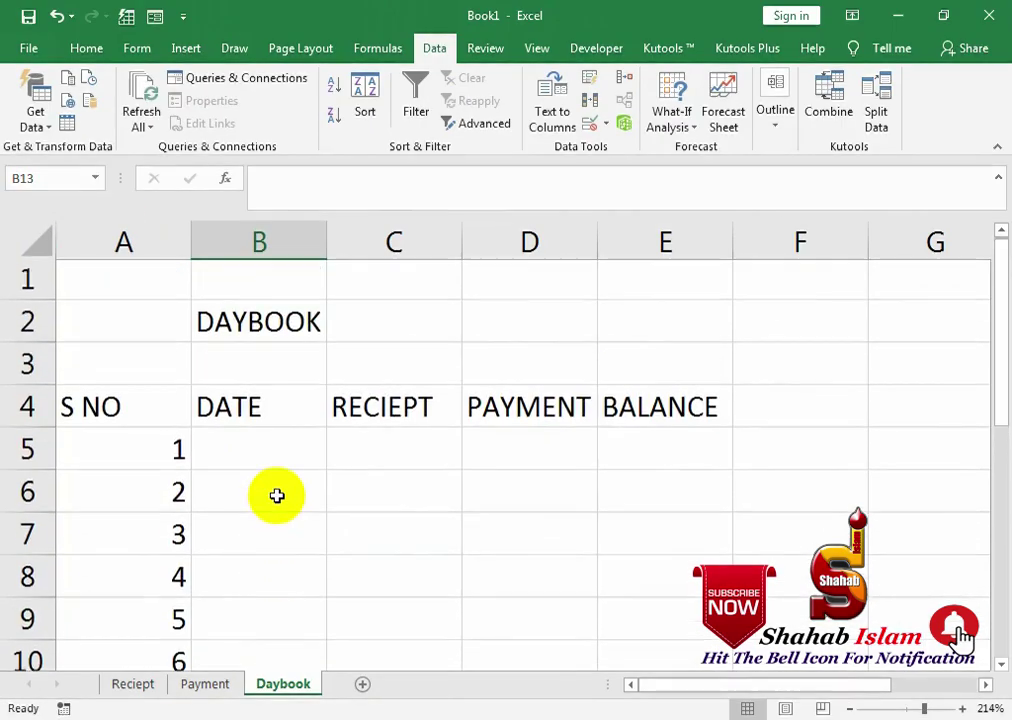
pyautogui.click(512, 154)
pyautogui.write('1-NOIV')
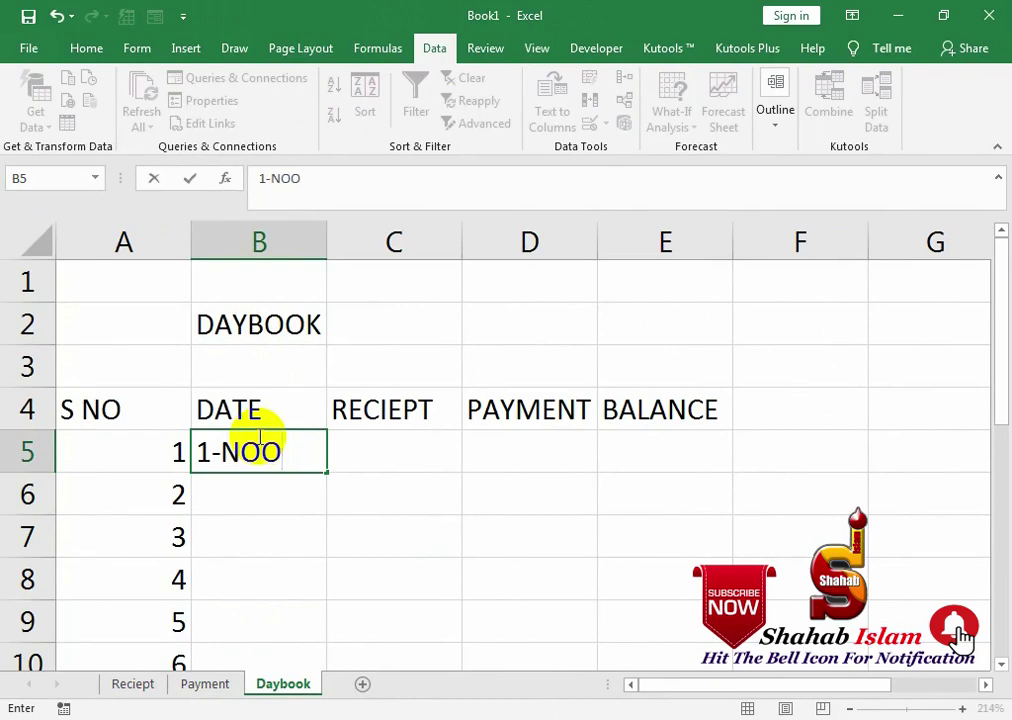
pyautogui.press('BackSpace')
pyautogui.write('V-19')
pyautogui.press('Return')
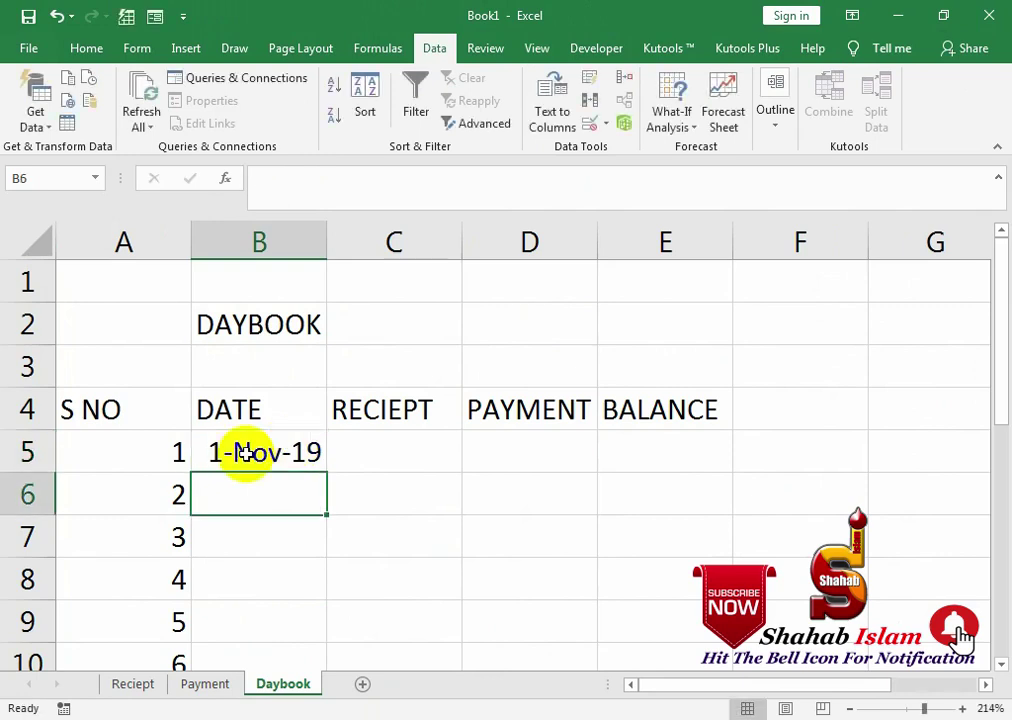
pyautogui.click(237, 450)
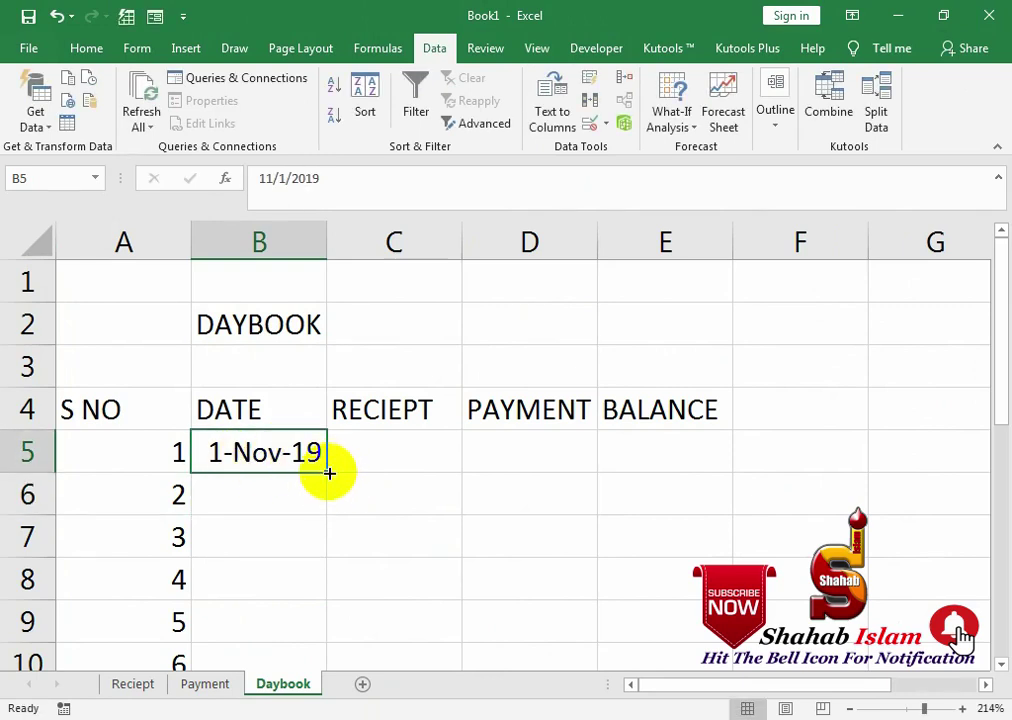
pyautogui.doubleClick(330, 471)
pyautogui.click(345, 457)
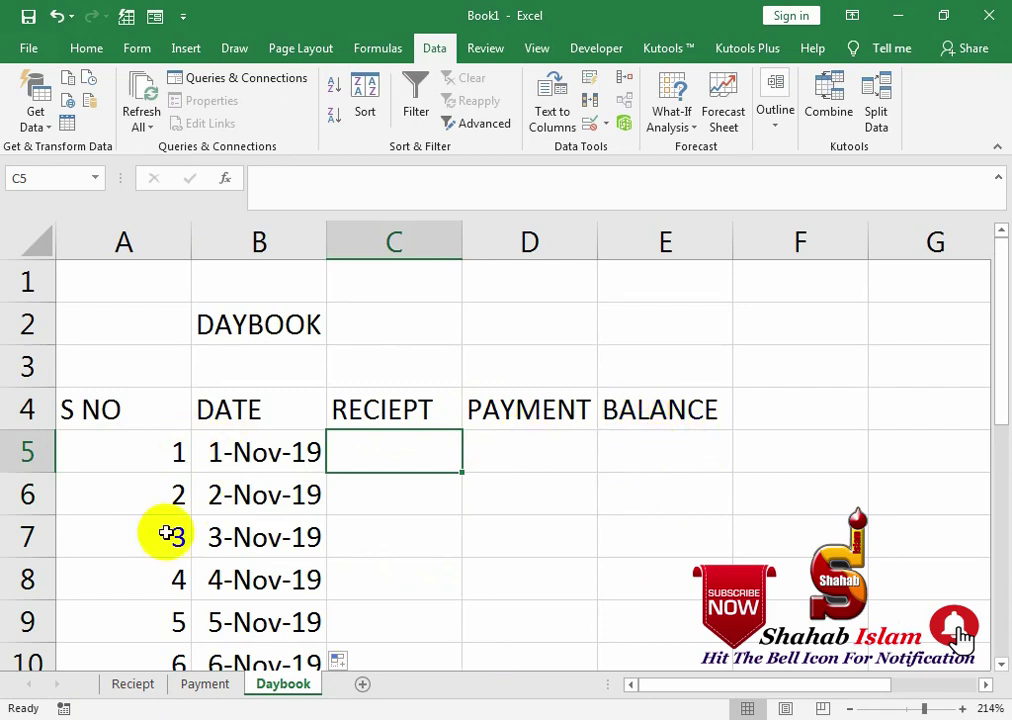
# Format A4:F8 on the Reciept sheet as a table in a light style with a blue header, and centre its contents
pyautogui.click(145, 686)
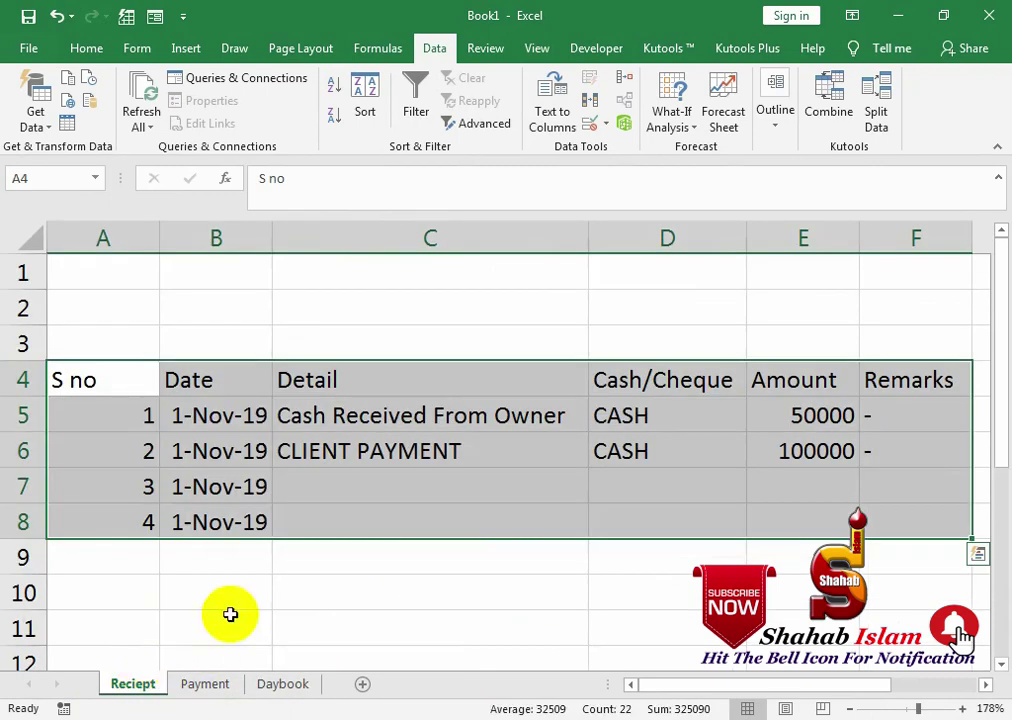
pyautogui.click(278, 445)
pyautogui.moveTo(113, 370); pyautogui.dragTo(880, 526)
pyautogui.click(82, 54)
pyautogui.click(634, 100)
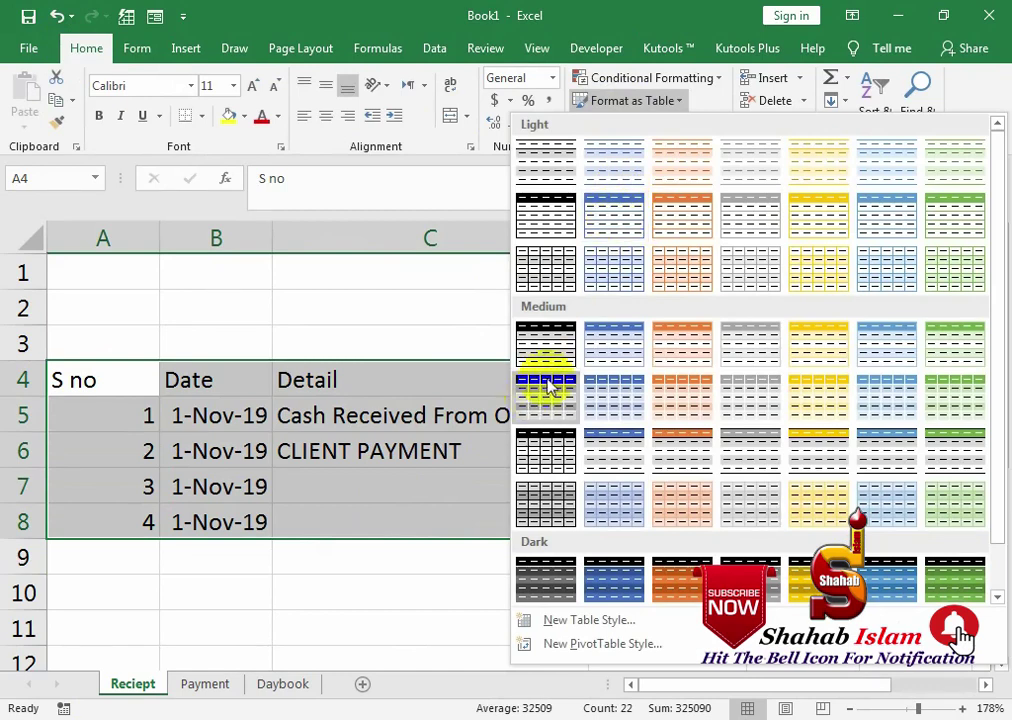
pyautogui.click(612, 224)
pyautogui.click(543, 391)
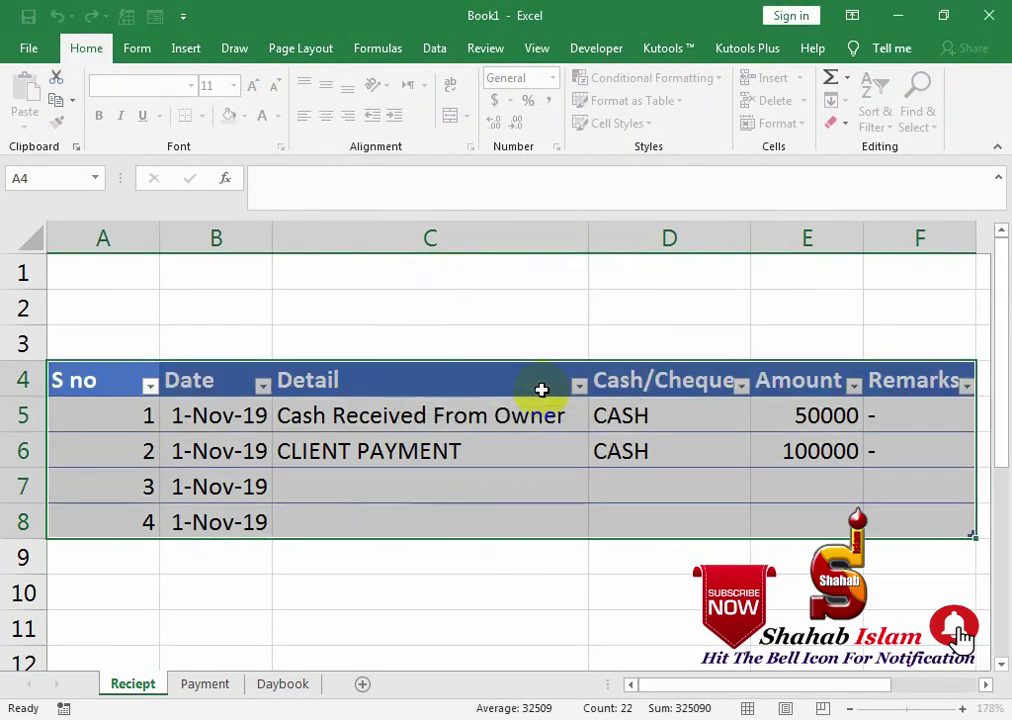
pyautogui.click(84, 49)
pyautogui.click(326, 116)
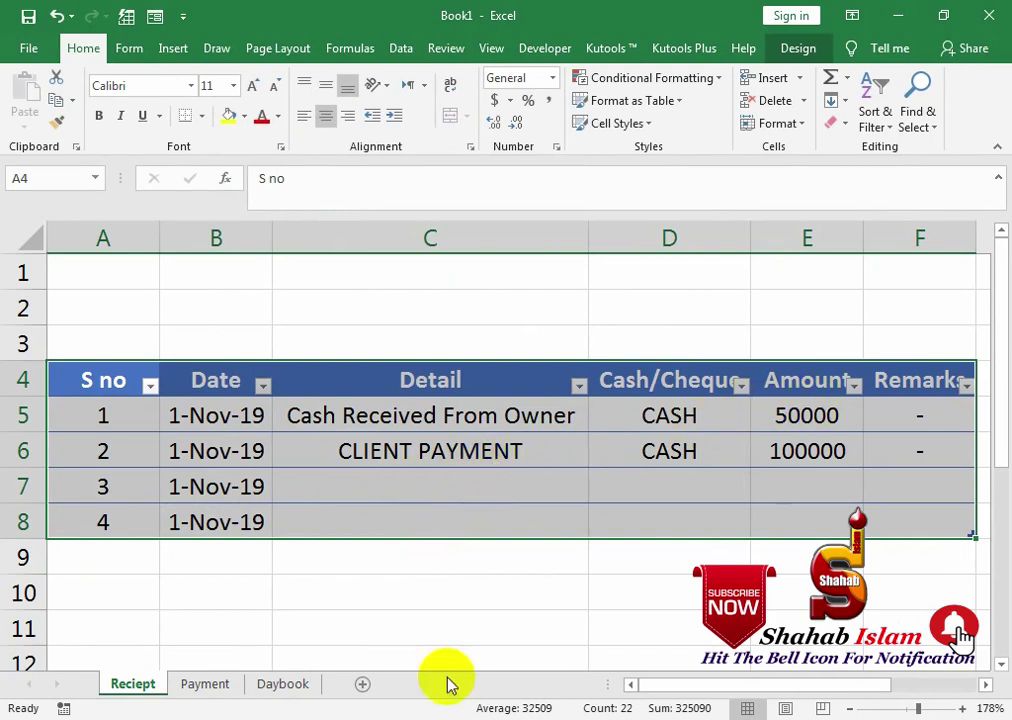
# Total the first date's receipts in Daybook C5 with the formula =SUMIF(Table1[Date],Daybook!B5,Table1[Amount])
pyautogui.click(285, 686)
pyautogui.write('=SUMIF')
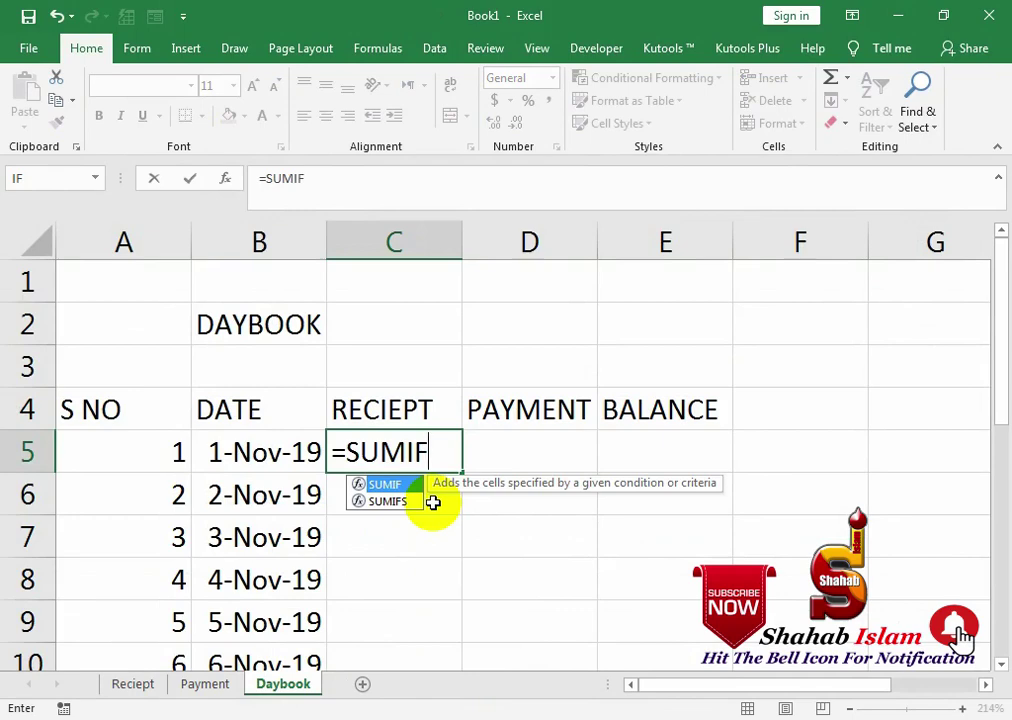
pyautogui.write('(')
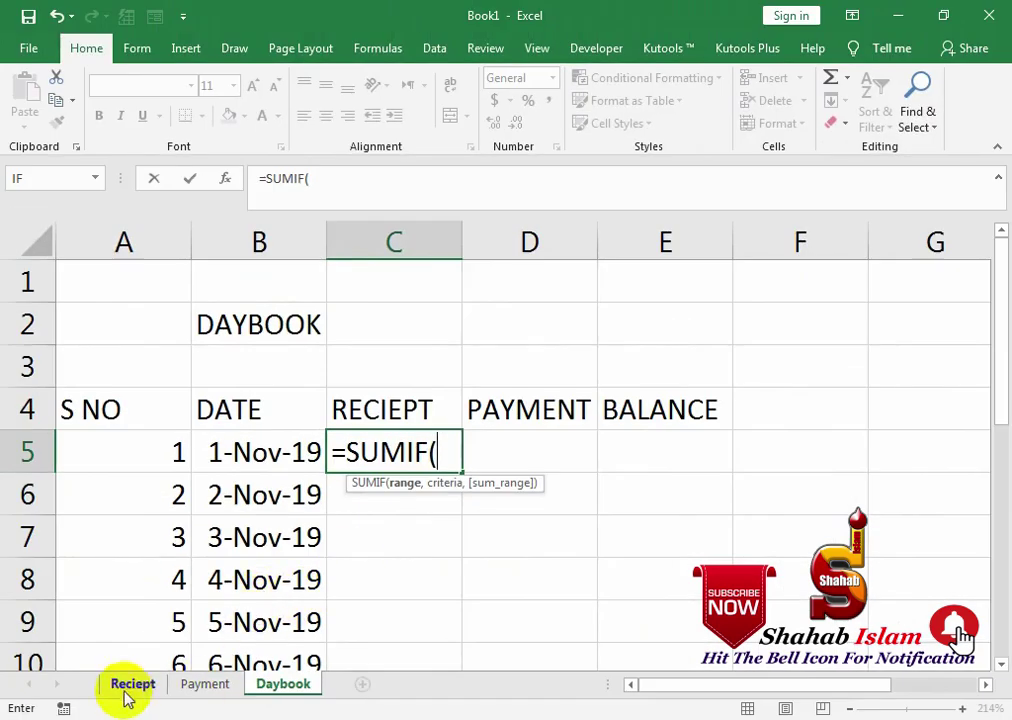
pyautogui.click(131, 684)
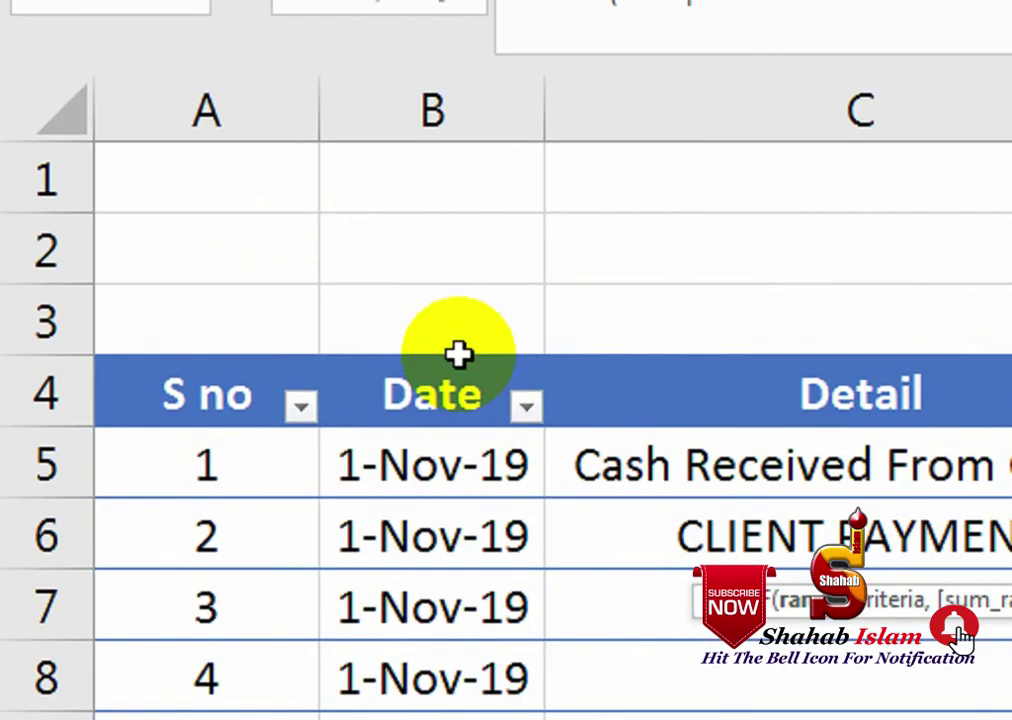
pyautogui.click(459, 353)
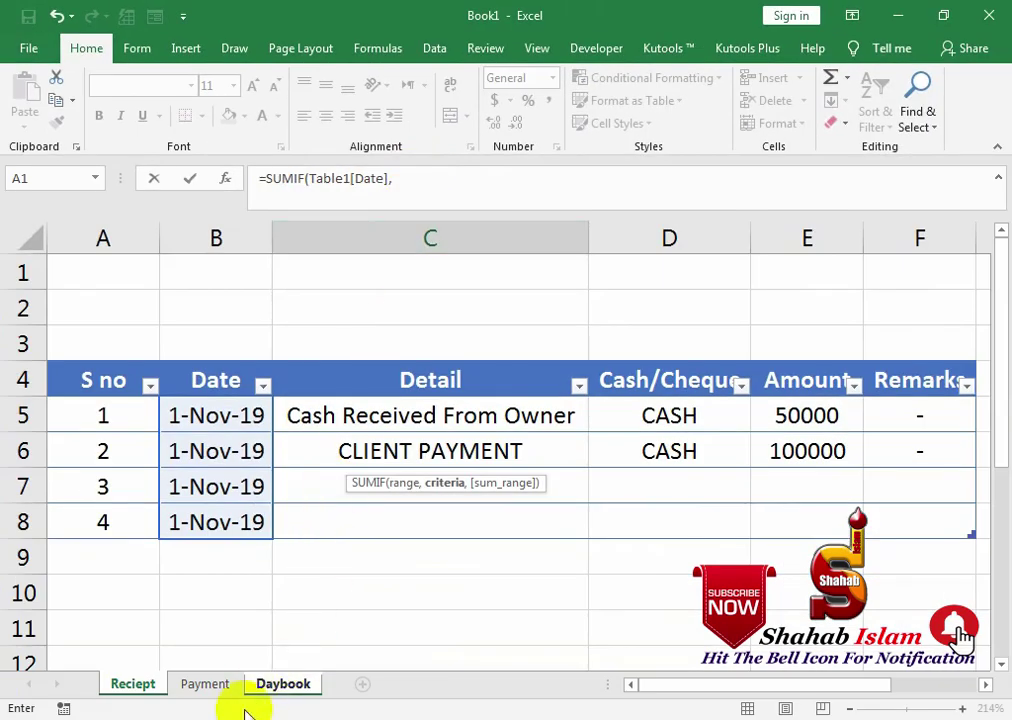
pyautogui.click(280, 682)
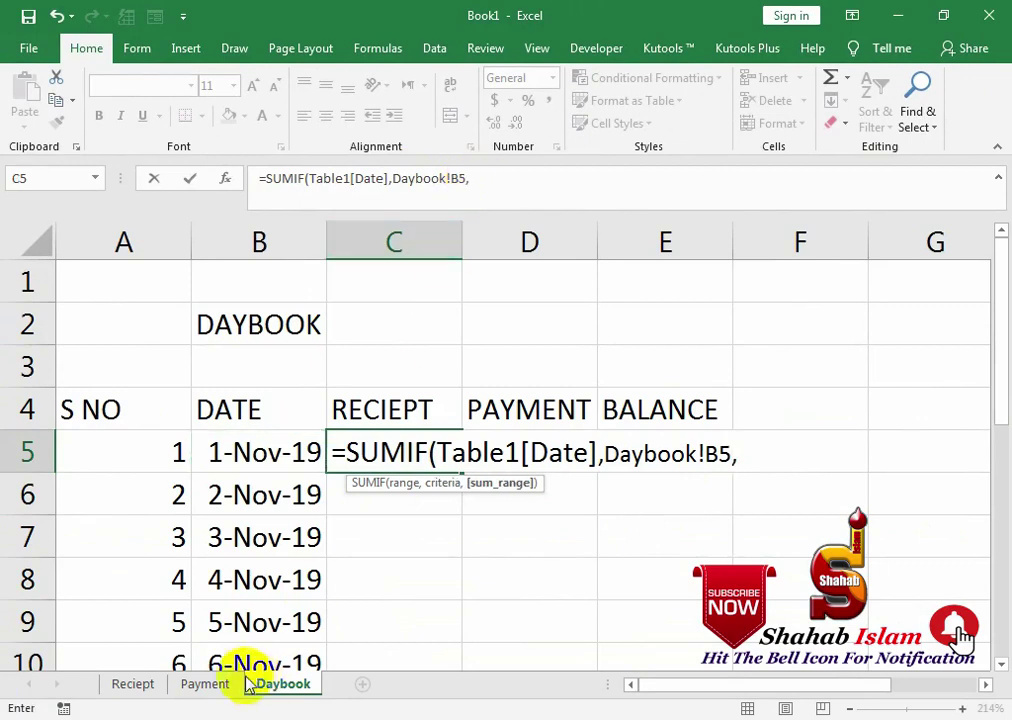
pyautogui.click(133, 684)
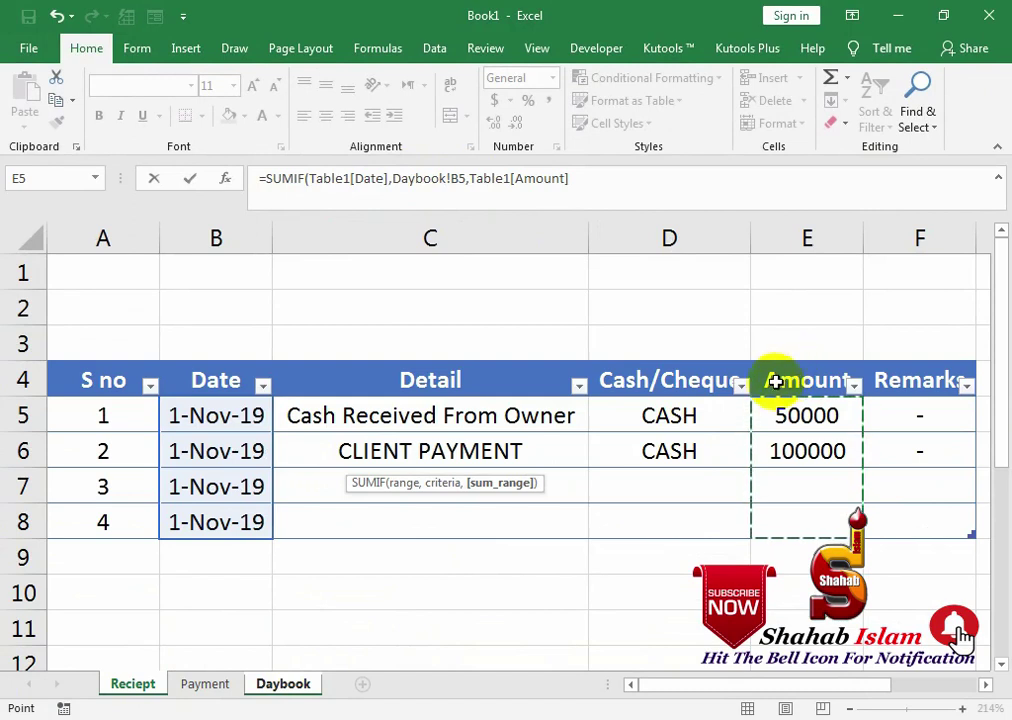
pyautogui.press('Return')
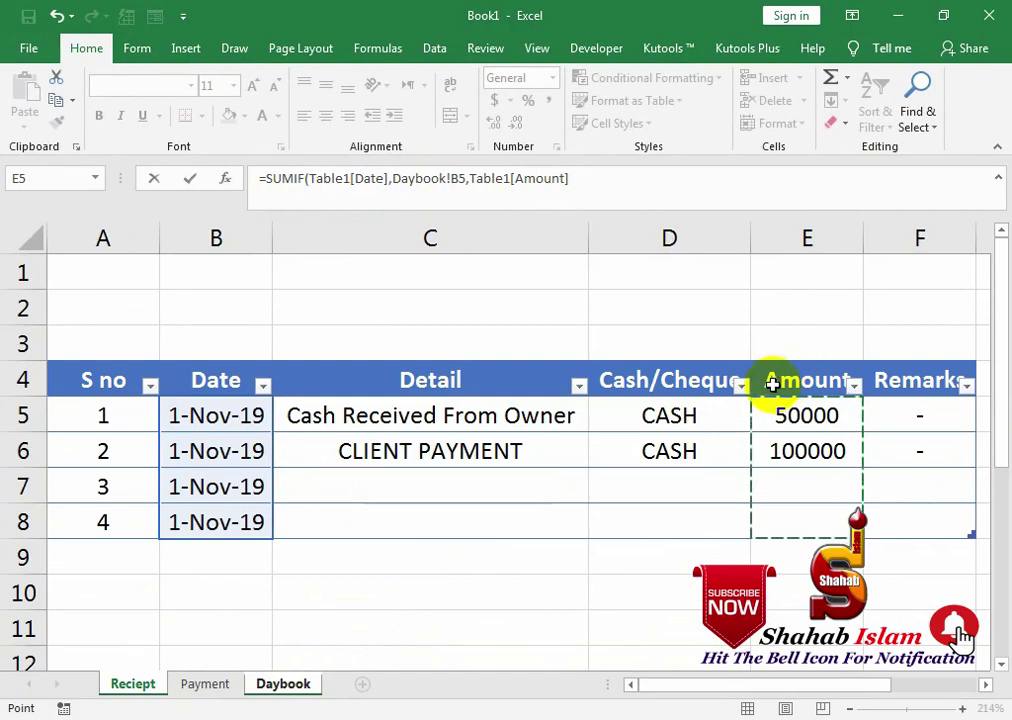
pyautogui.press('Return')
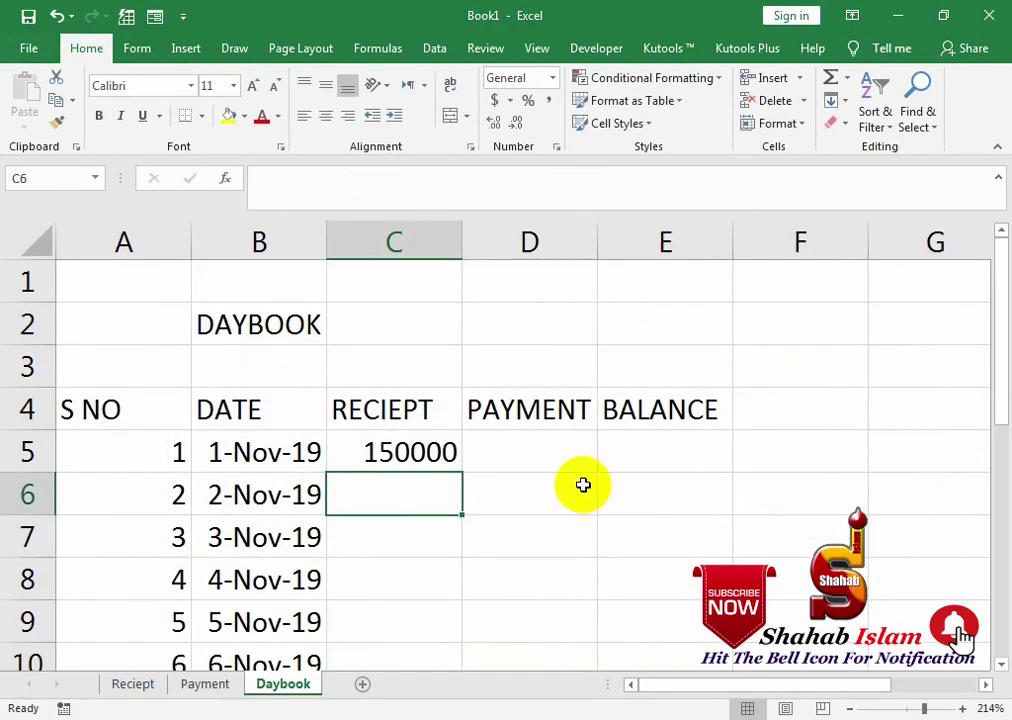
pyautogui.click(511, 456)
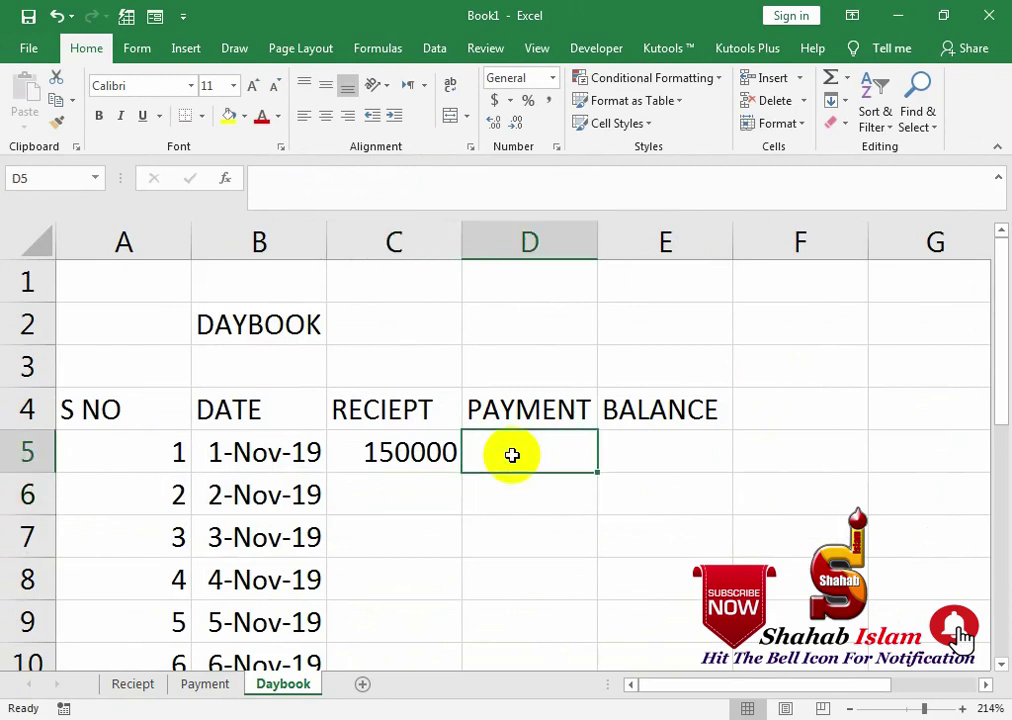
# Select the range A4:F8 on the Payment sheet, covering the headers and all four rows
pyautogui.click(212, 688)
pyautogui.doubleClick(125, 365)
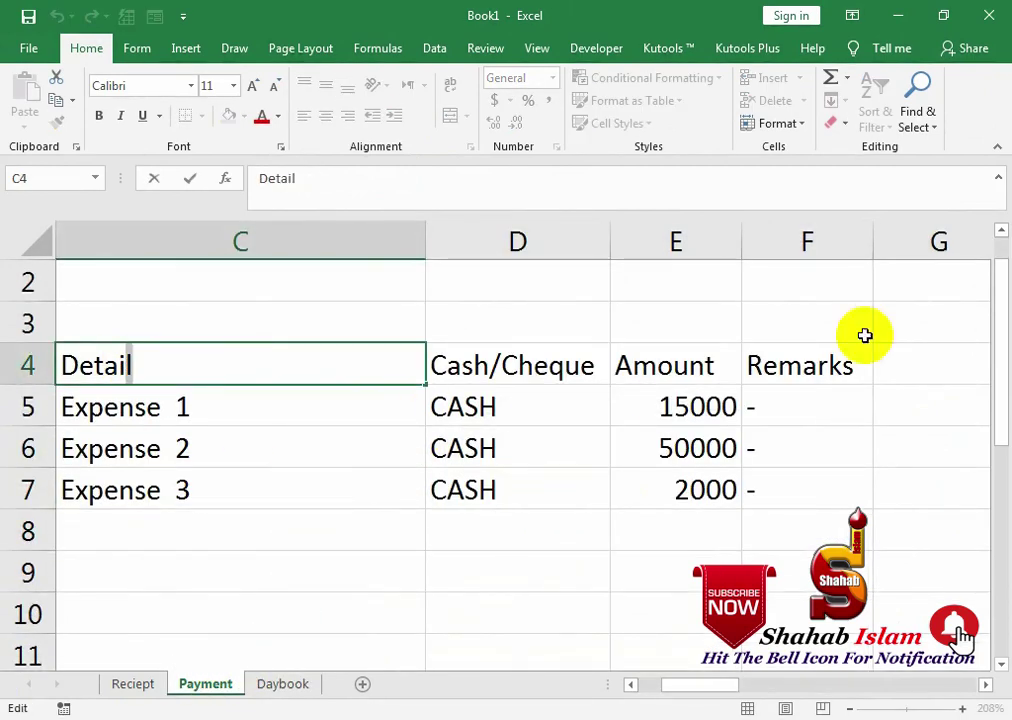
pyautogui.moveTo(829, 368); pyautogui.dragTo(20, 500)
pyautogui.click(123, 379)
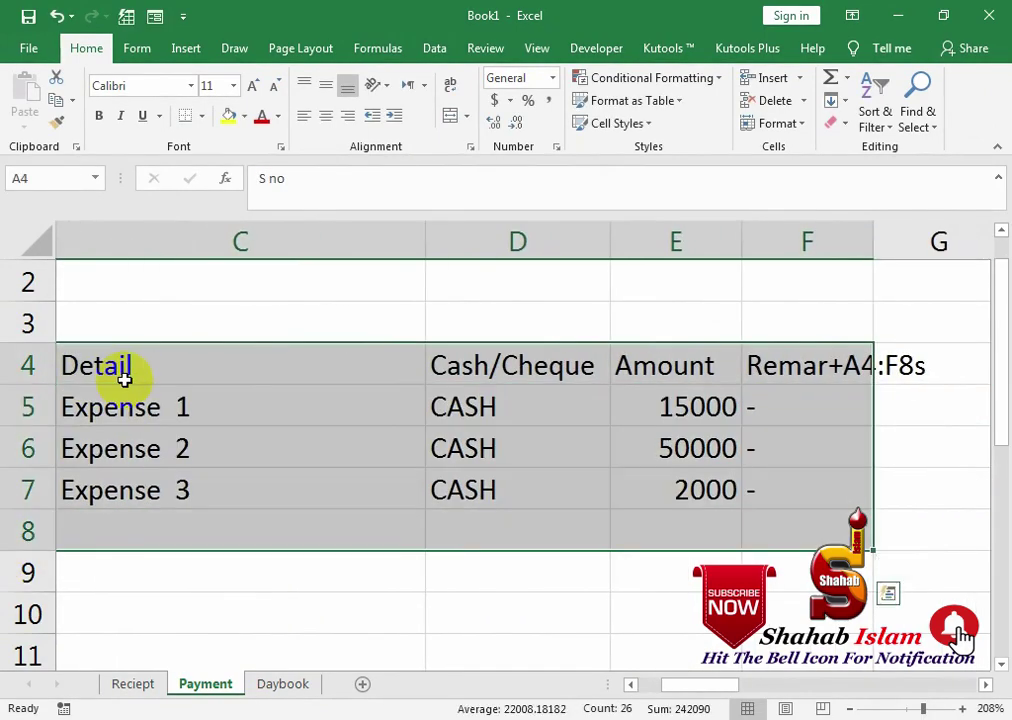
pyautogui.click(636, 101)
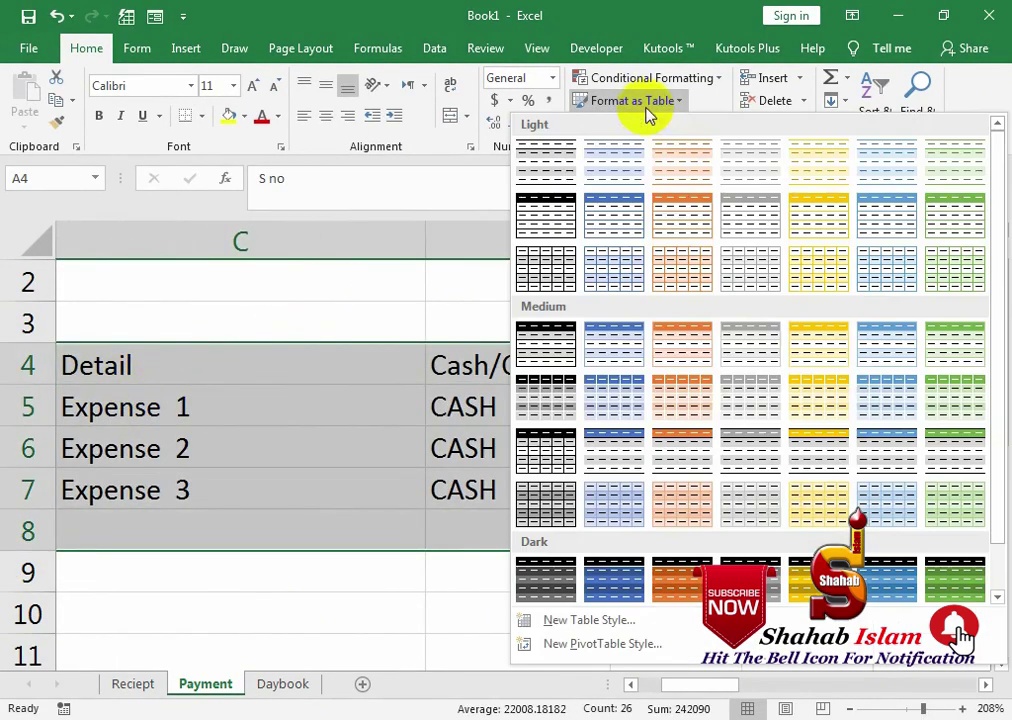
pyautogui.click(695, 258)
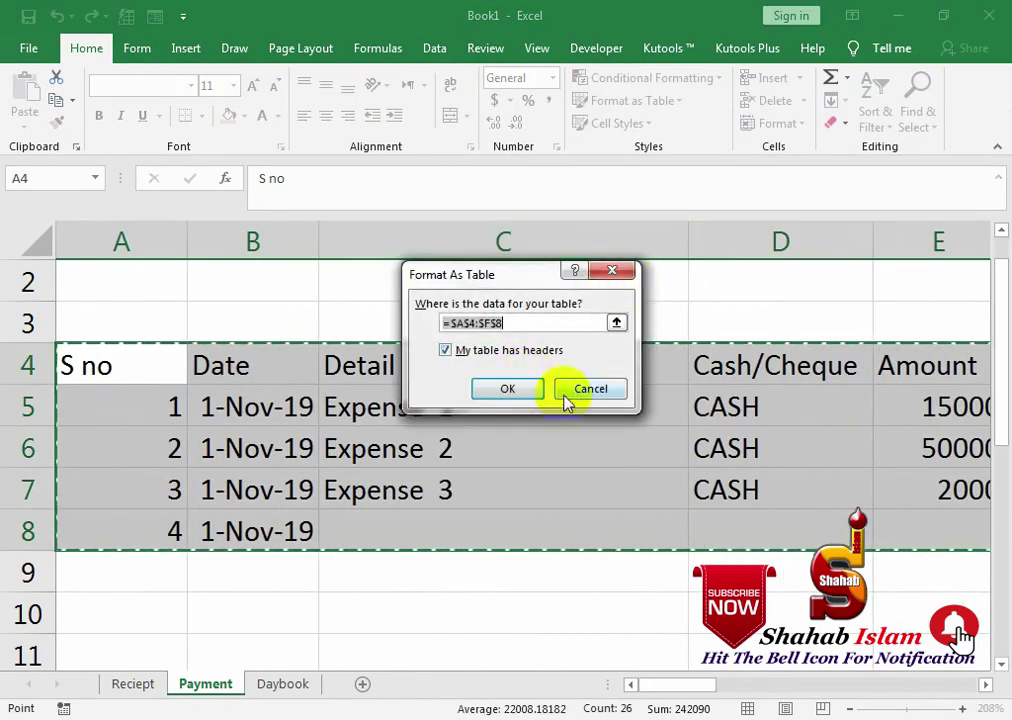
pyautogui.click(575, 386)
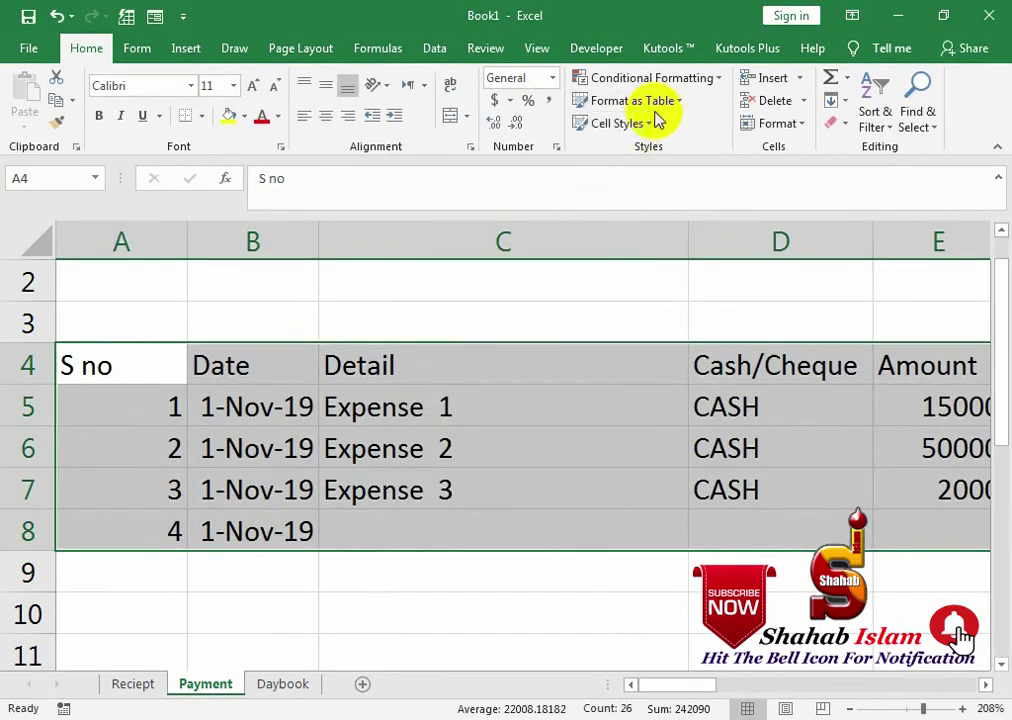
# Format A4:F8 on the Payment sheet as a table with headers in a light style with a blue header, and centre its contents
pyautogui.click(636, 101)
pyautogui.click(619, 210)
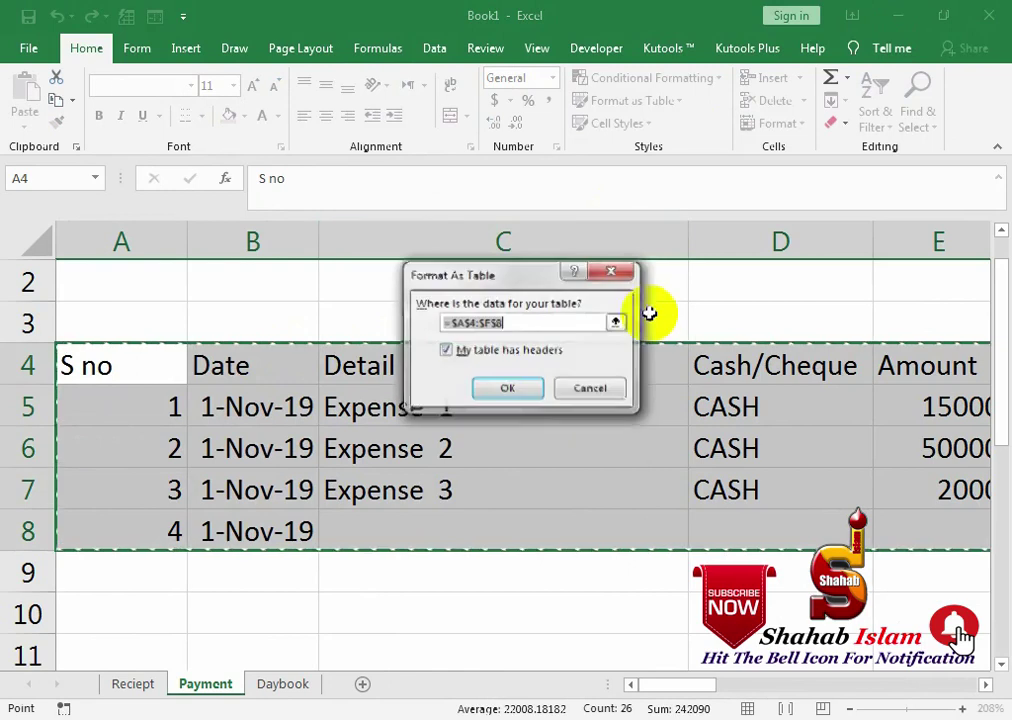
pyautogui.click(507, 391)
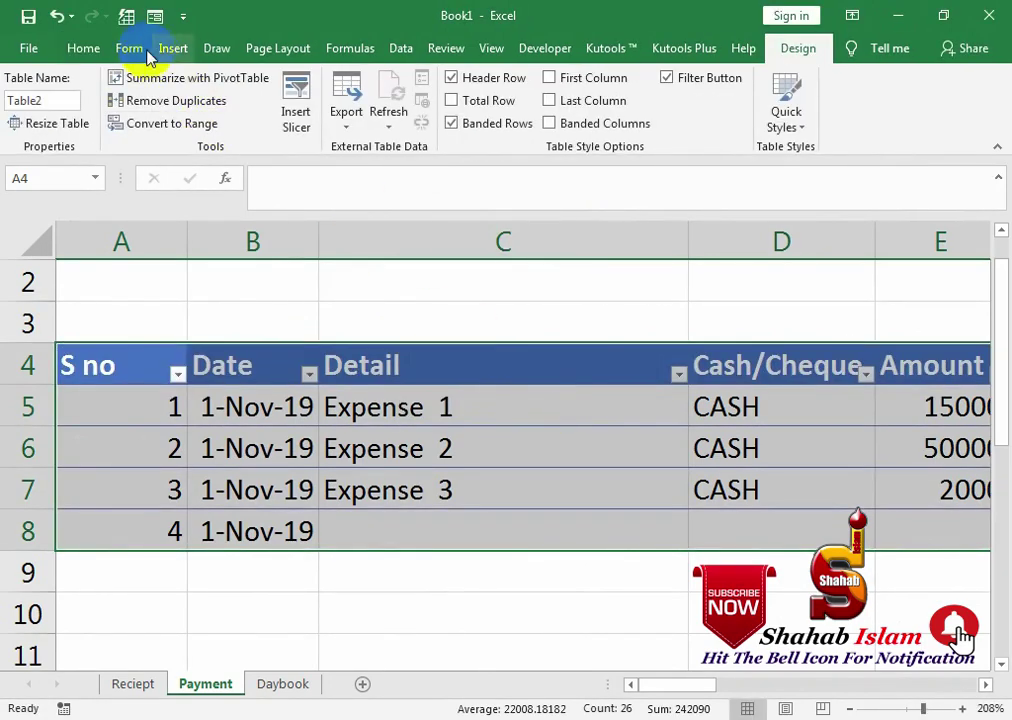
pyautogui.click(90, 56)
pyautogui.click(326, 116)
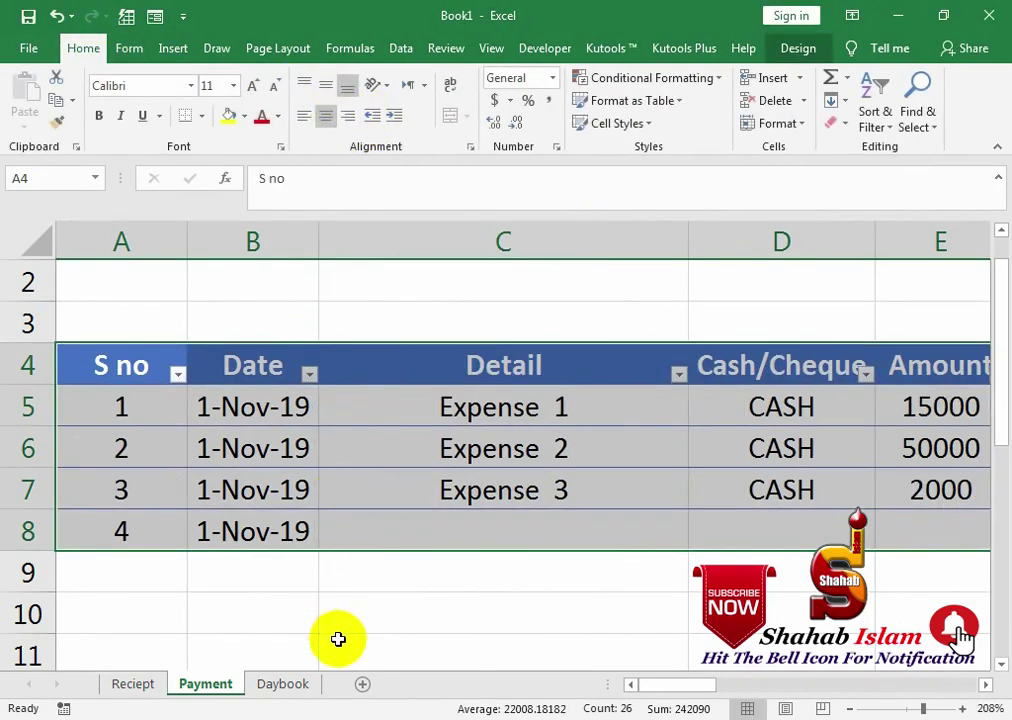
# Total the first date's payments in Daybook D5 with the formula =SUMIF(Table2[Date],Daybook!B5,Table2[Amount])
pyautogui.click(284, 685)
pyautogui.write('=')
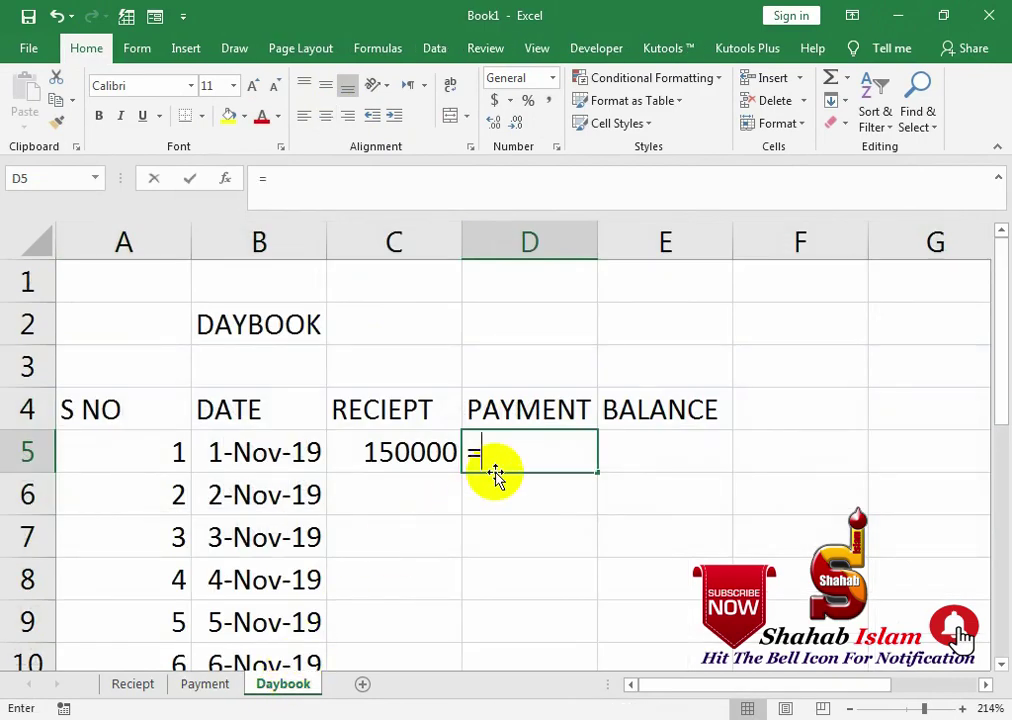
pyautogui.write('SUMIF')
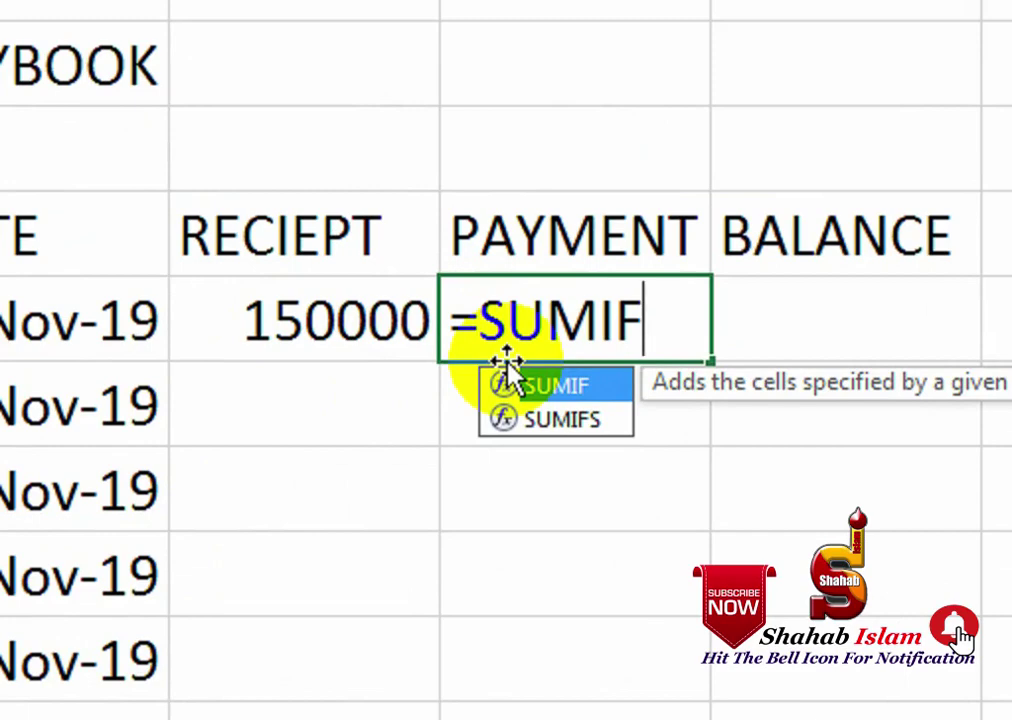
pyautogui.write('(')
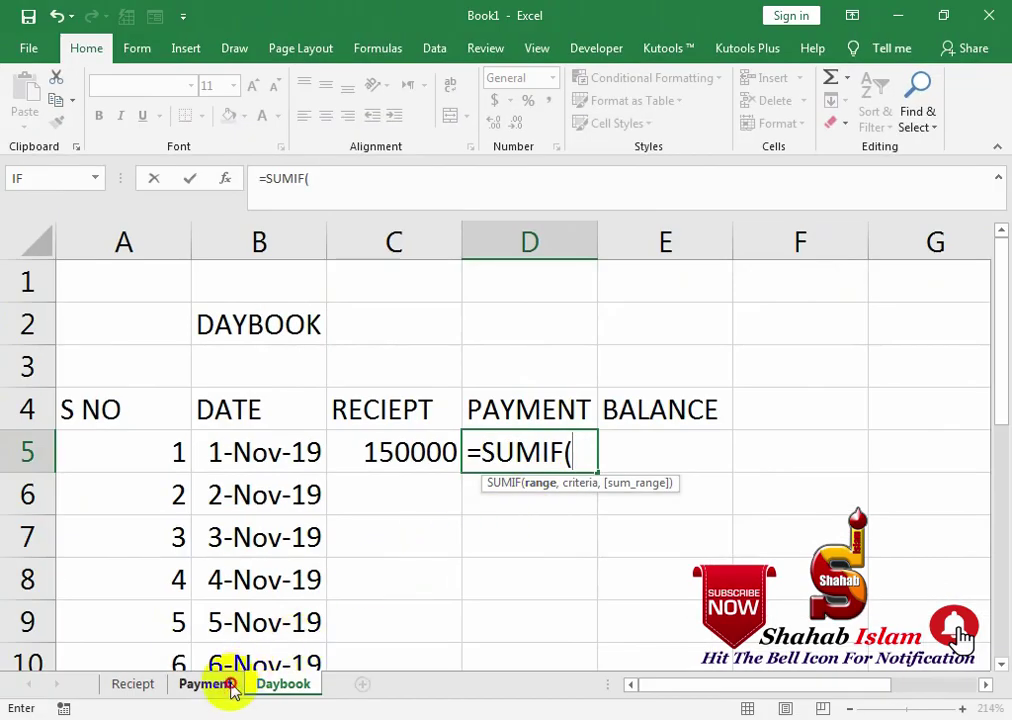
pyautogui.click(228, 686)
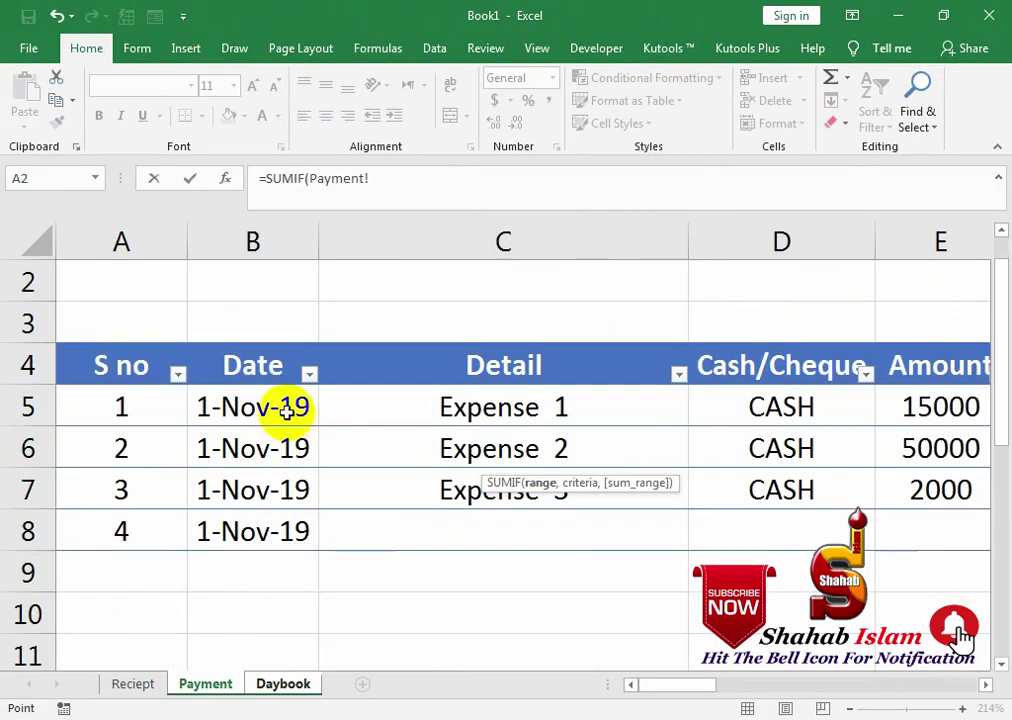
pyautogui.click(271, 341)
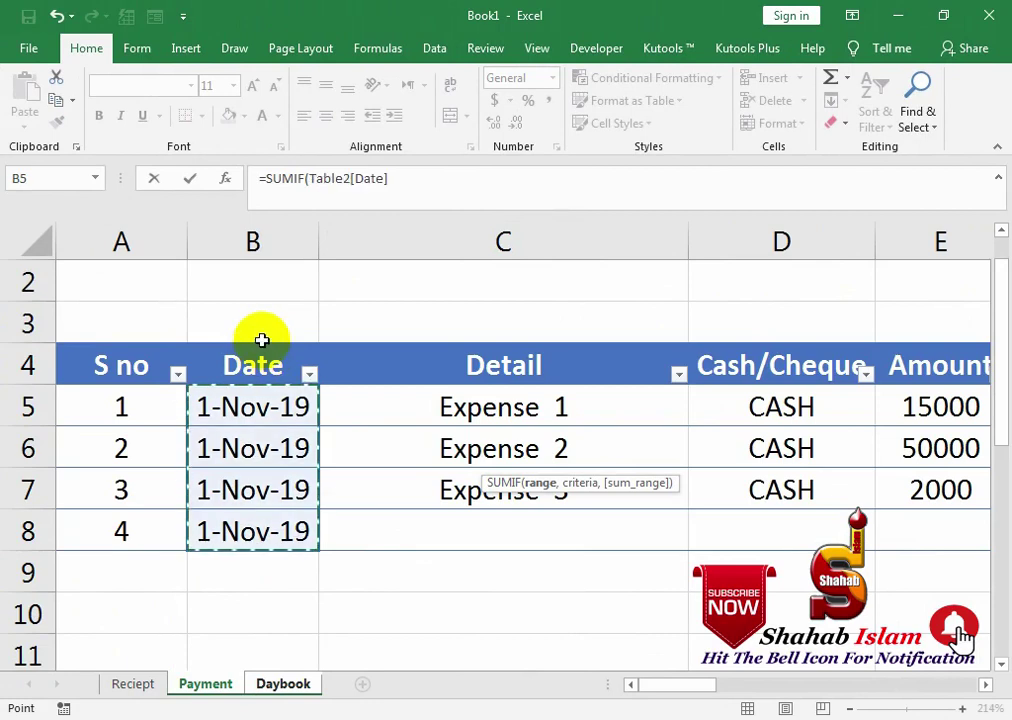
pyautogui.write(',')
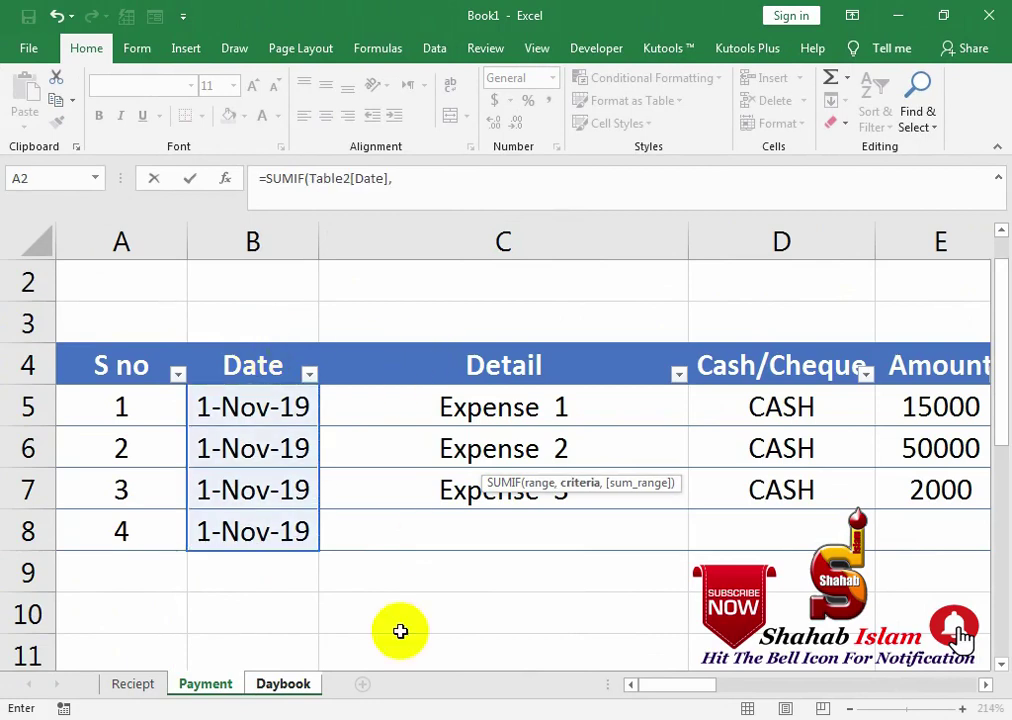
pyautogui.click(307, 688)
pyautogui.click(288, 458)
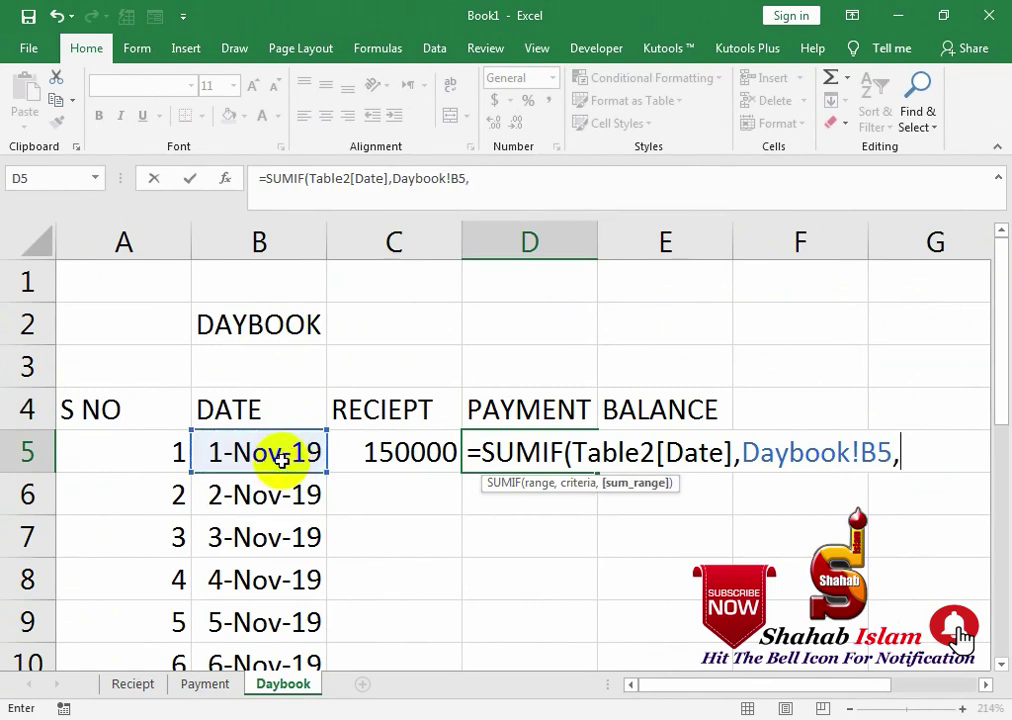
pyautogui.click(205, 684)
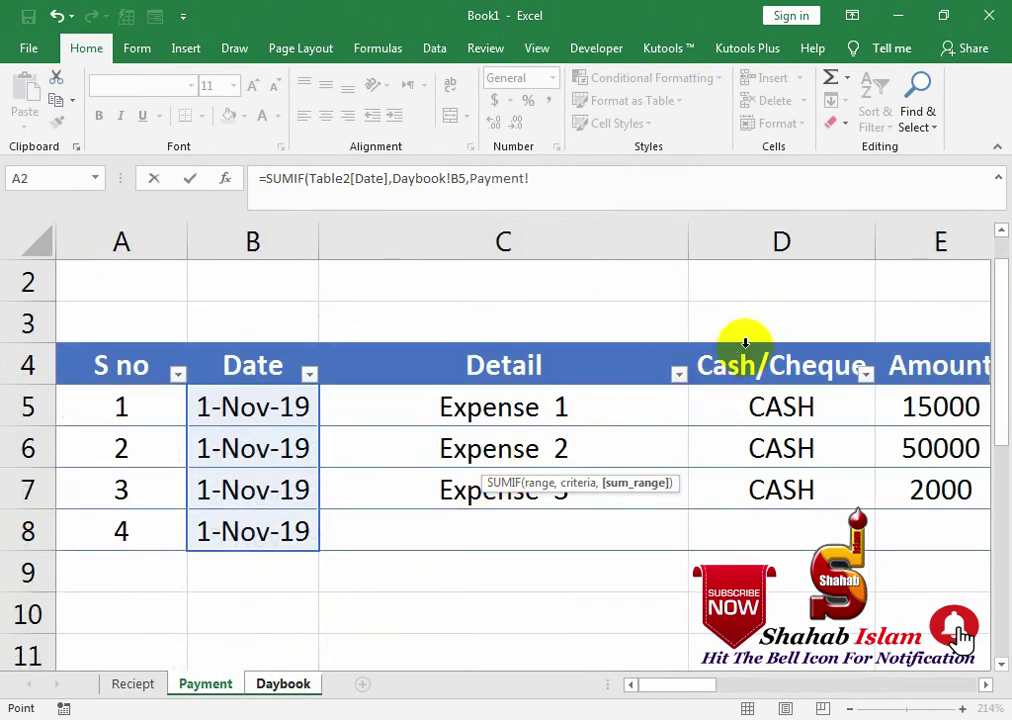
pyautogui.click(943, 343)
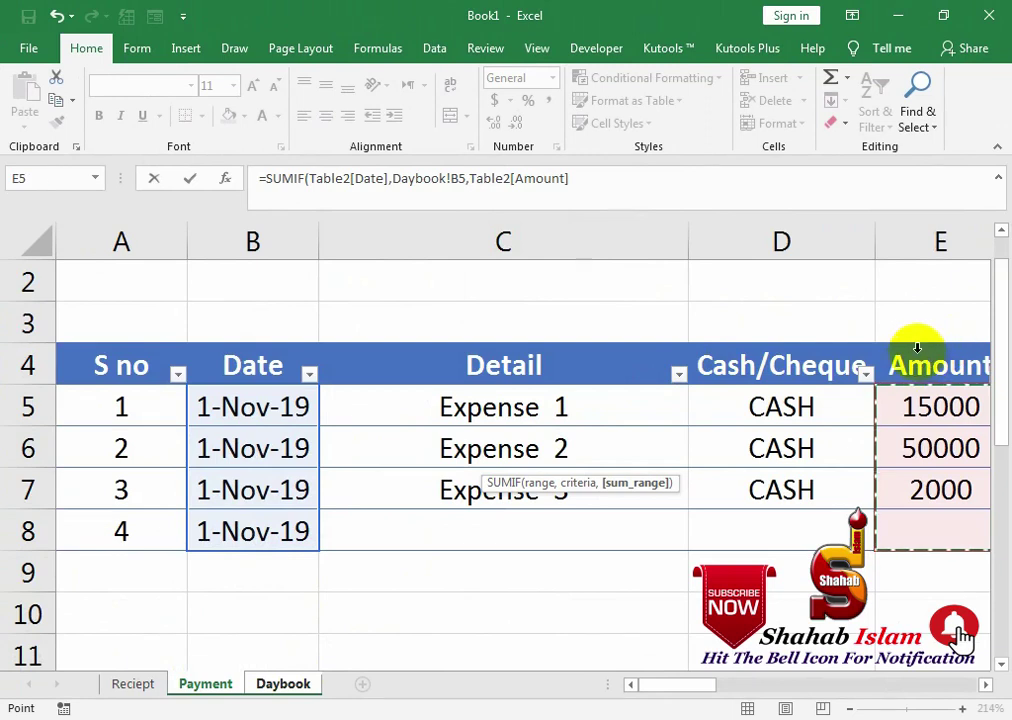
pyautogui.write(')')
pyautogui.press('Return')
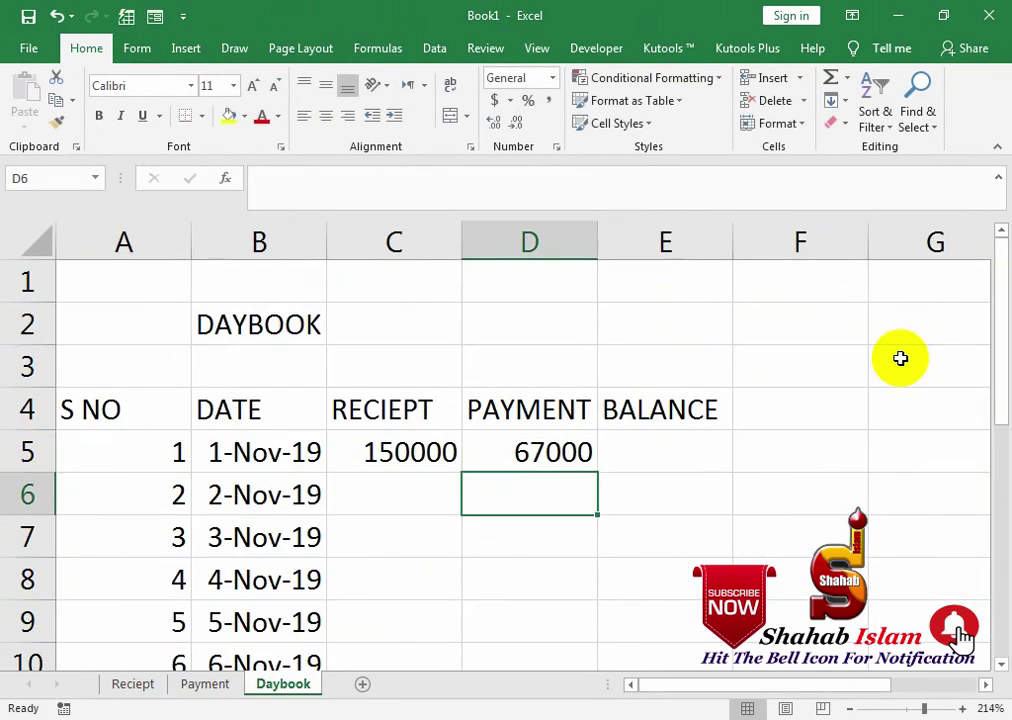
# Calculate the first day's balance in E5 as receipt minus payment with the formula =C5-D5
pyautogui.doubleClick(670, 435)
pyautogui.write('=')
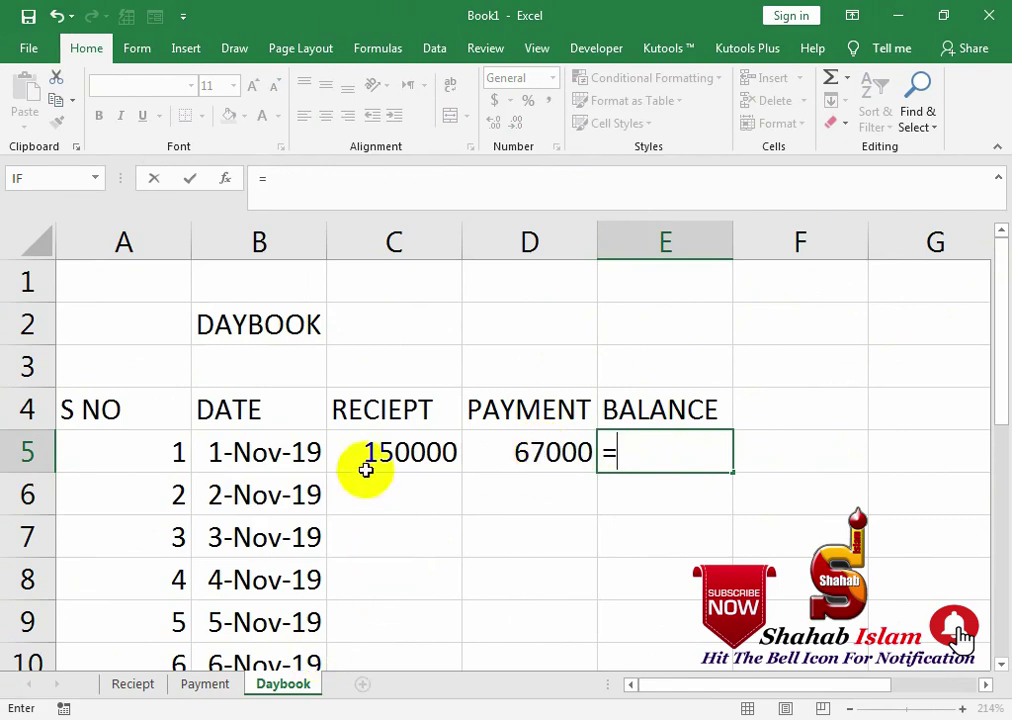
pyautogui.click(420, 455)
pyautogui.write('-')
pyautogui.click(572, 452)
pyautogui.press('Return')
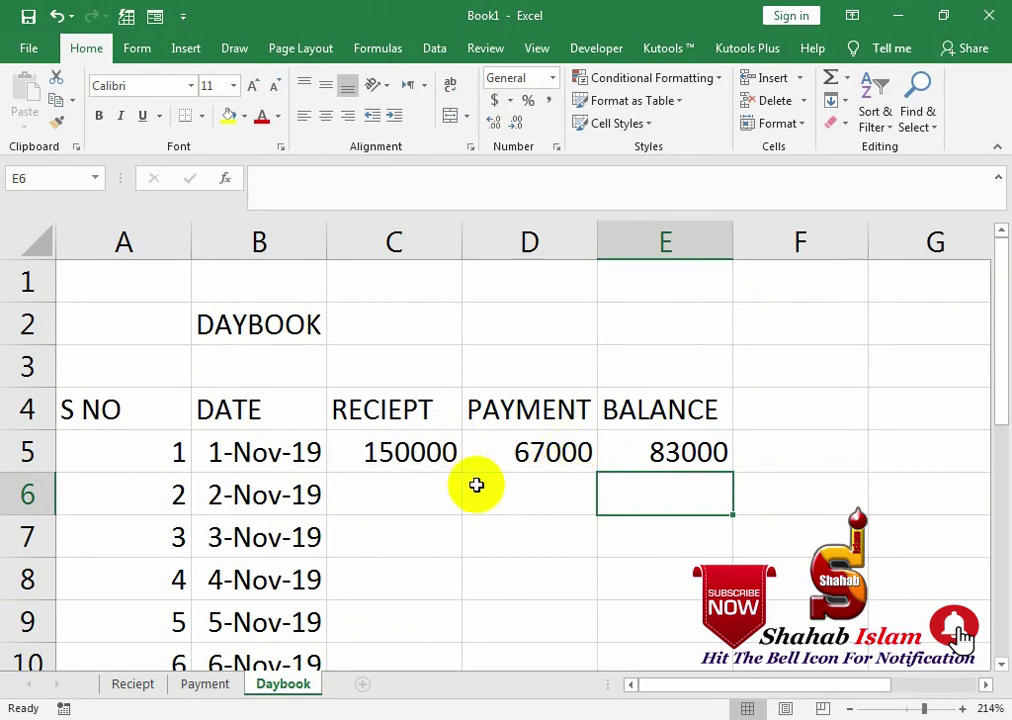
# Enter the running balance formula =E5+C6-D6 in E6 and fill it down to E13
pyautogui.write('=')
pyautogui.click(665, 452)
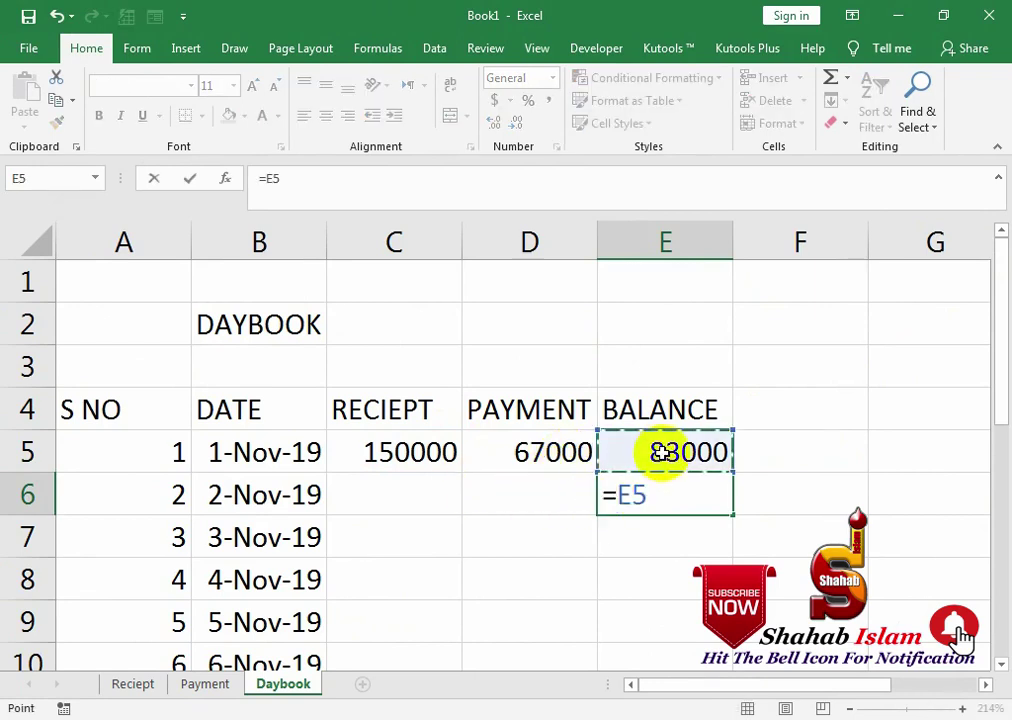
pyautogui.write('+')
pyautogui.click(429, 505)
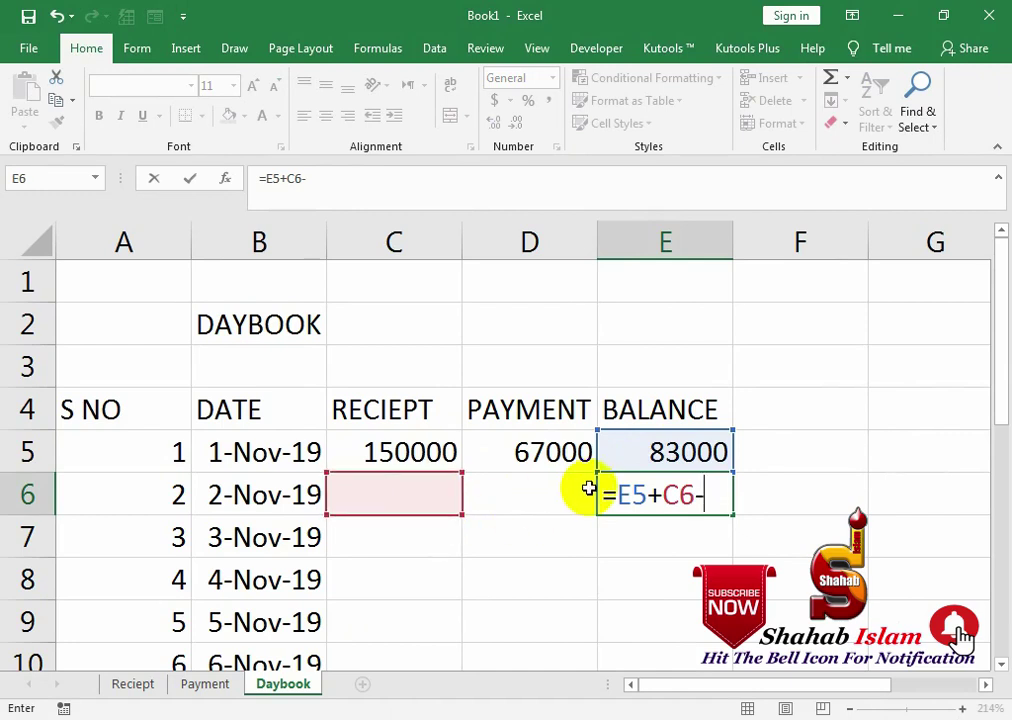
pyautogui.click(558, 500)
pyautogui.press('Return')
pyautogui.doubleClick(680, 495)
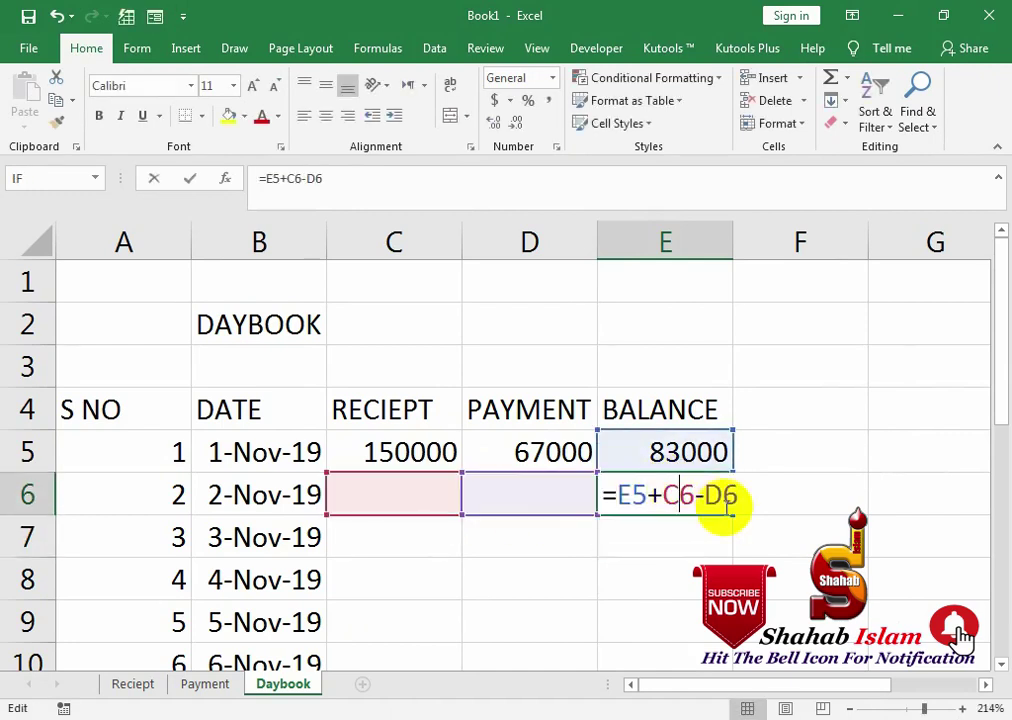
pyautogui.press('Return')
pyautogui.moveTo(718, 512); pyautogui.dragTo(716, 514)
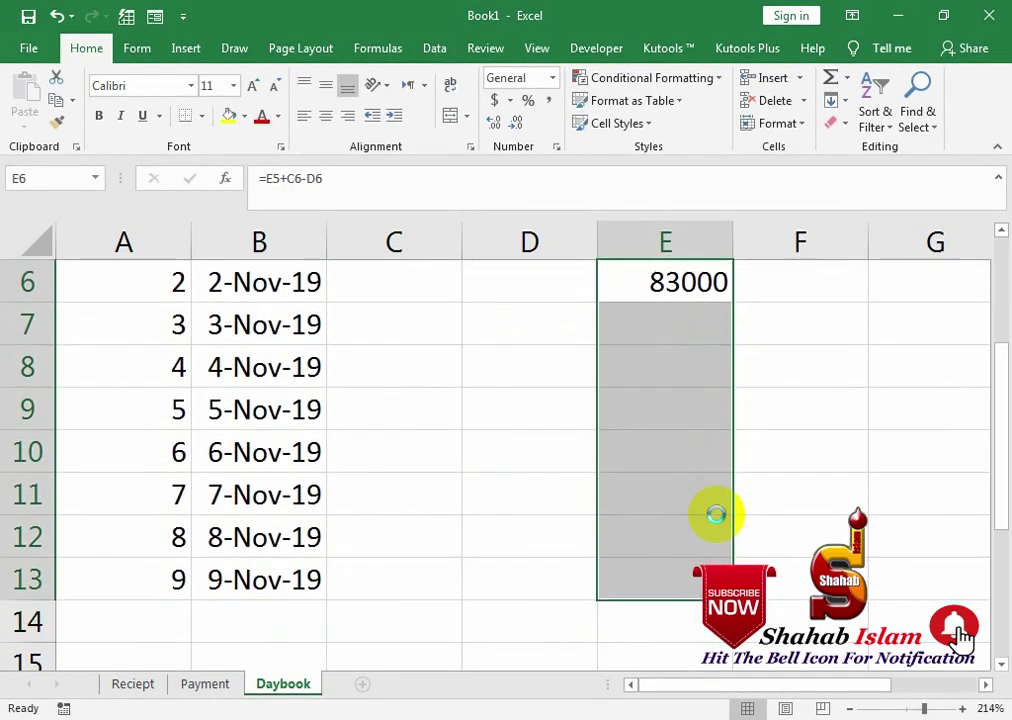
# Fill the receipt formula in C5 and the payment formula in D5 down through row 13
pyautogui.scroll(1, 716, 514)
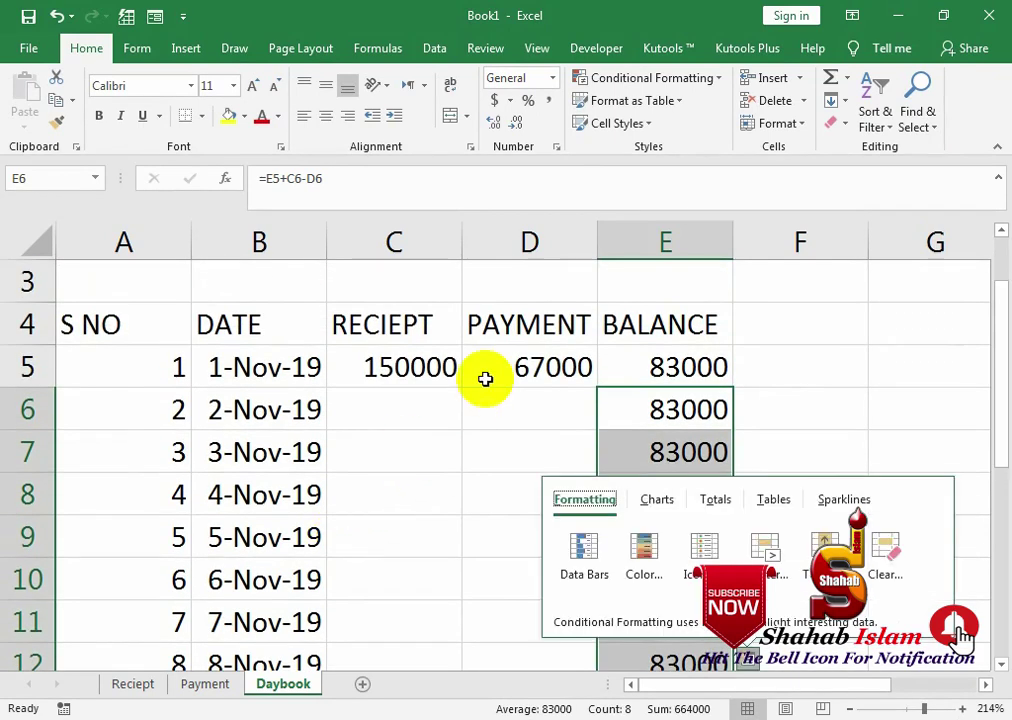
pyautogui.click(447, 413)
pyautogui.click(452, 380)
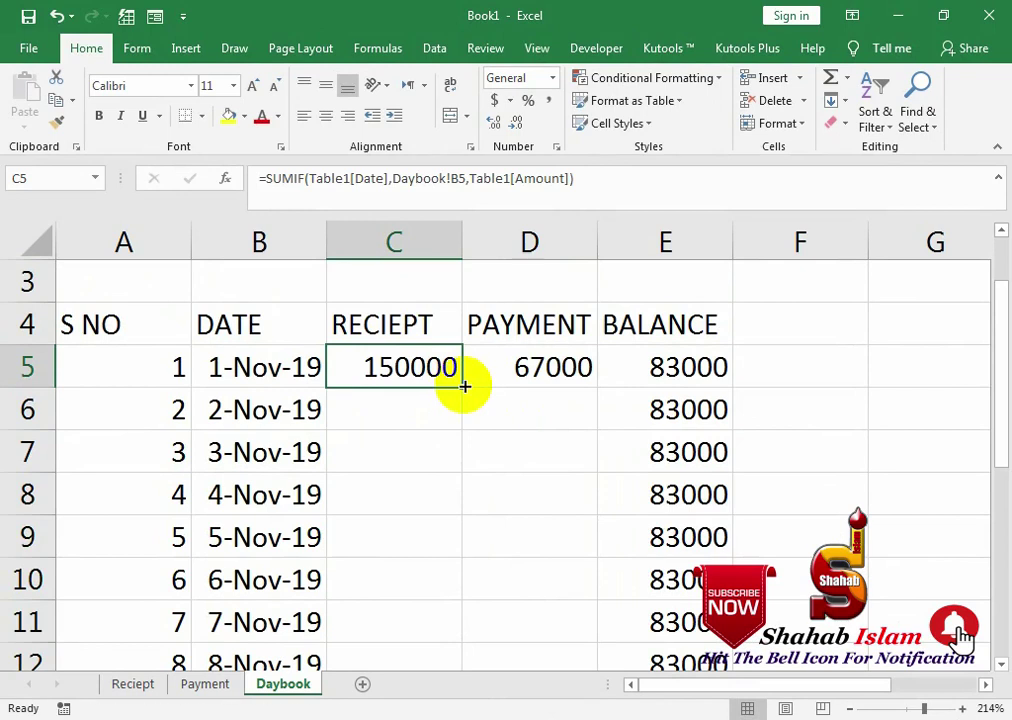
pyautogui.doubleClick(463, 388)
pyautogui.click(517, 360)
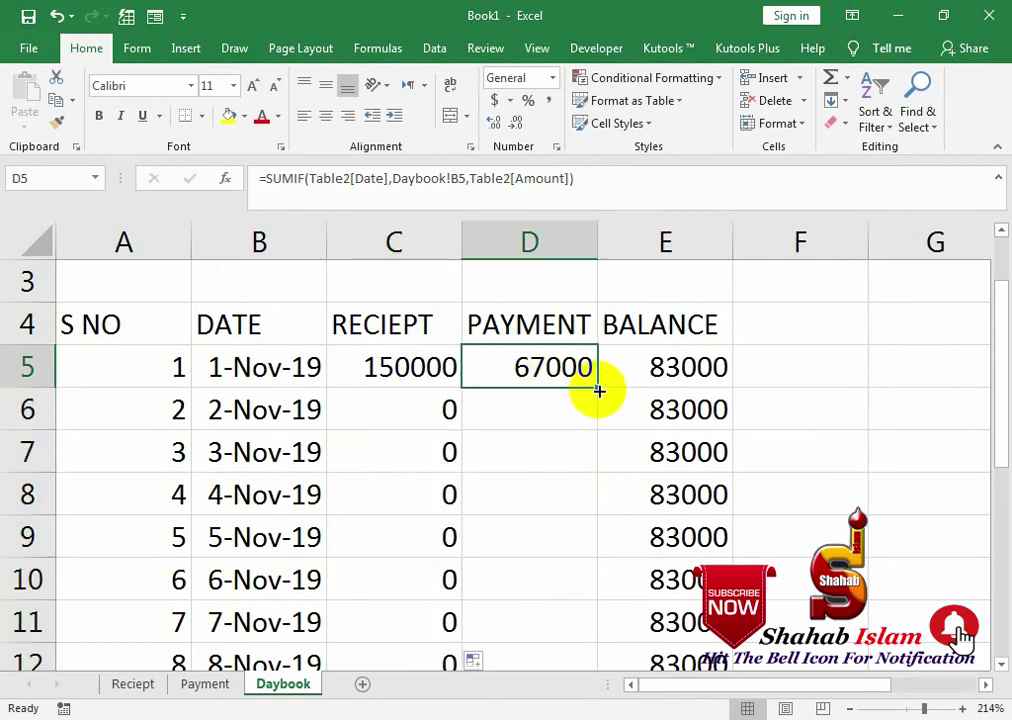
pyautogui.doubleClick(598, 390)
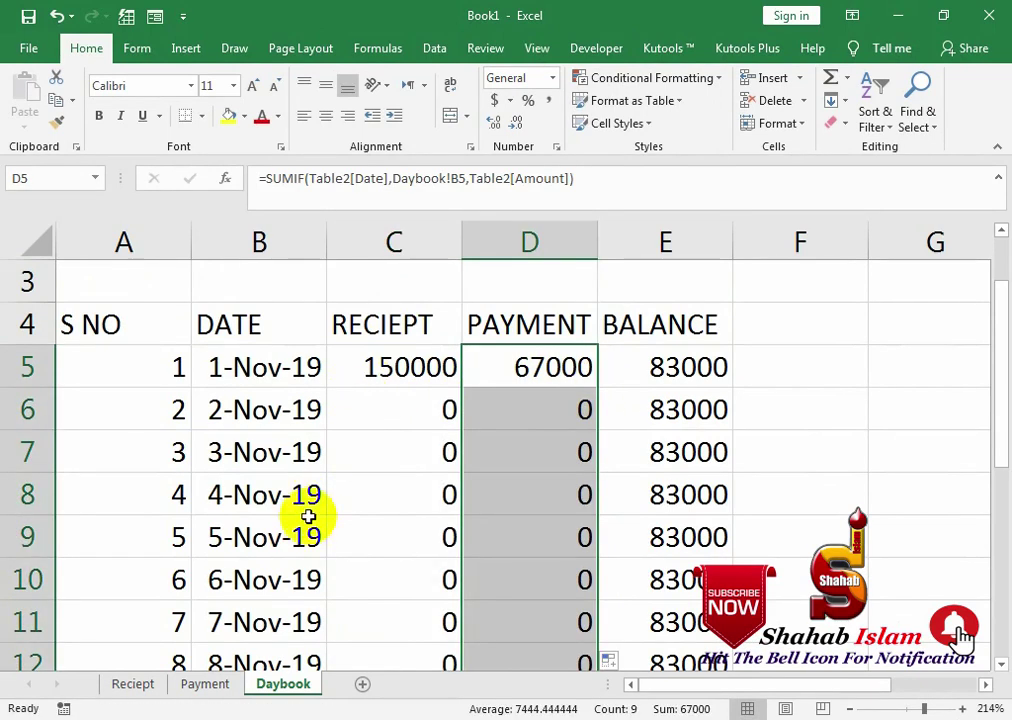
# Set the date of the fourth entry in B8 on the Payment sheet to 2-Nov-19
pyautogui.click(205, 684)
pyautogui.click(253, 448)
pyautogui.doubleClick(253, 448)
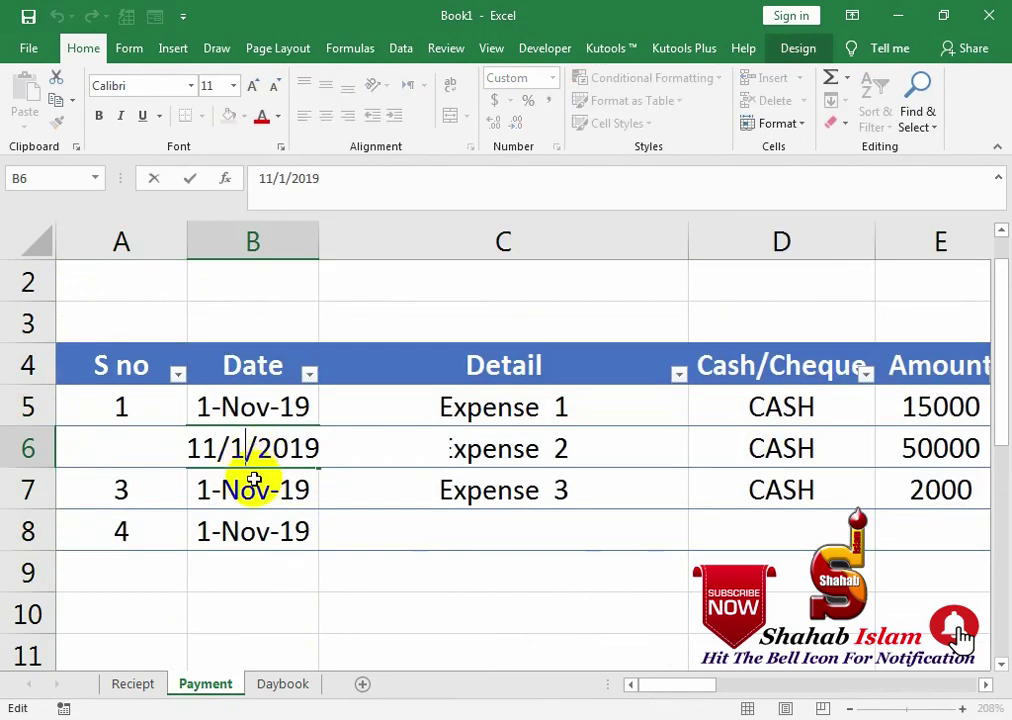
pyautogui.doubleClick(256, 541)
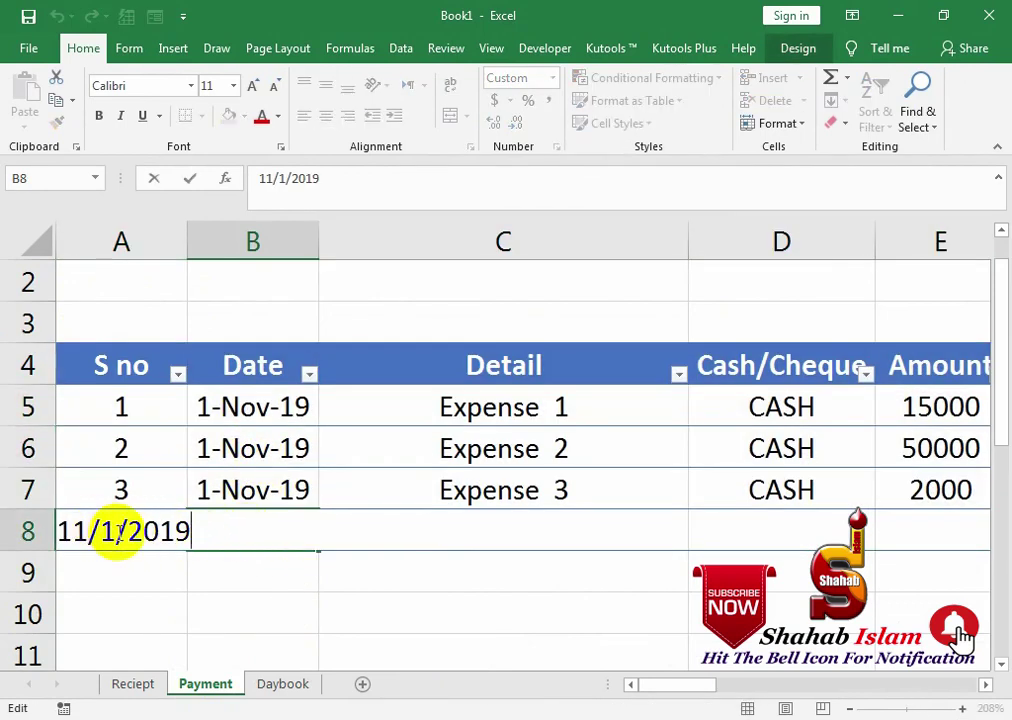
pyautogui.press('Return')
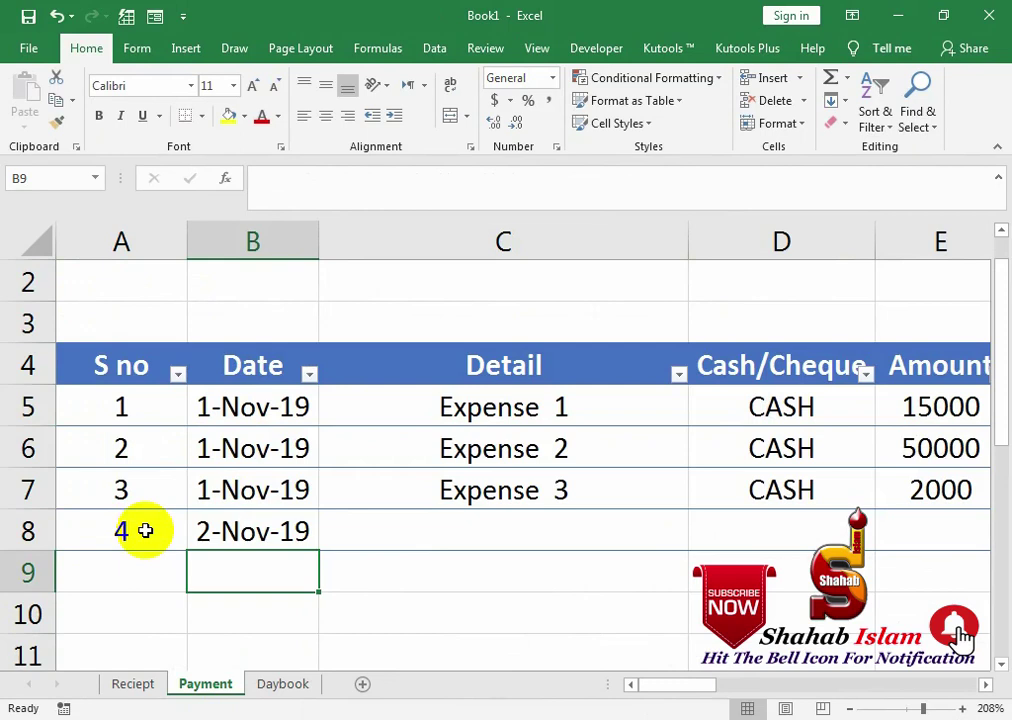
# Complete the fourth payment's detail as Expense 4 in C8 and its payment mode as CASH in D8
pyautogui.click(635, 526)
pyautogui.click(684, 500)
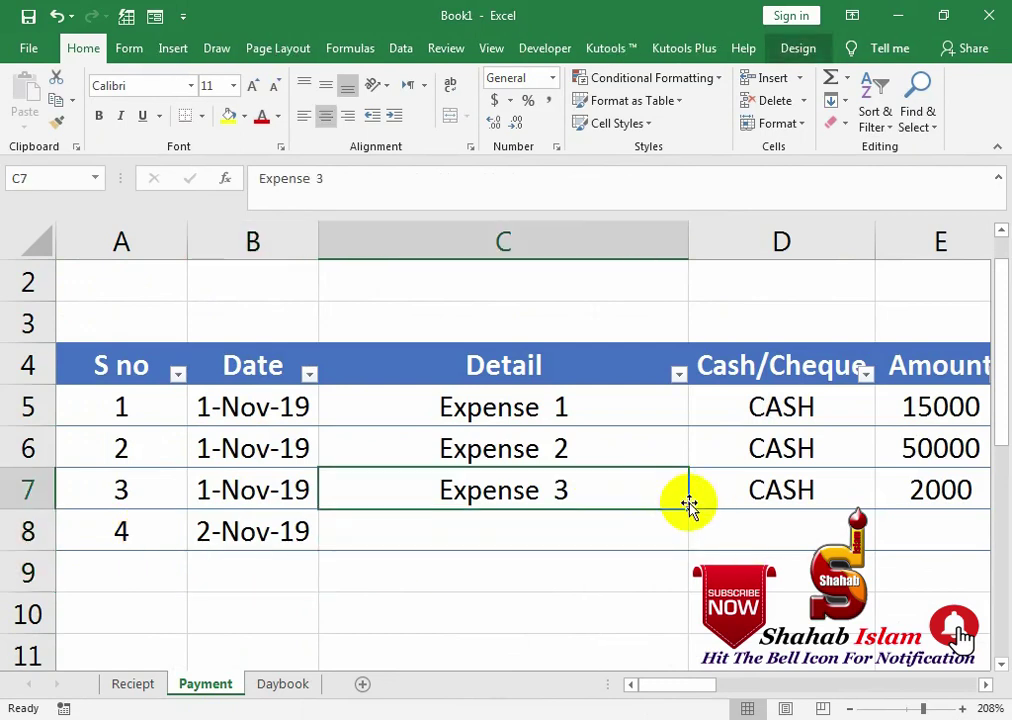
pyautogui.moveTo(691, 510); pyautogui.dragTo(690, 540)
pyautogui.click(722, 520)
pyautogui.click(884, 540)
pyautogui.click(648, 565)
# Enter 1000 as the fourth payment's amount in E8 and check the 2-Nov-19 row on the Daybook sheet
pyautogui.click(915, 543)
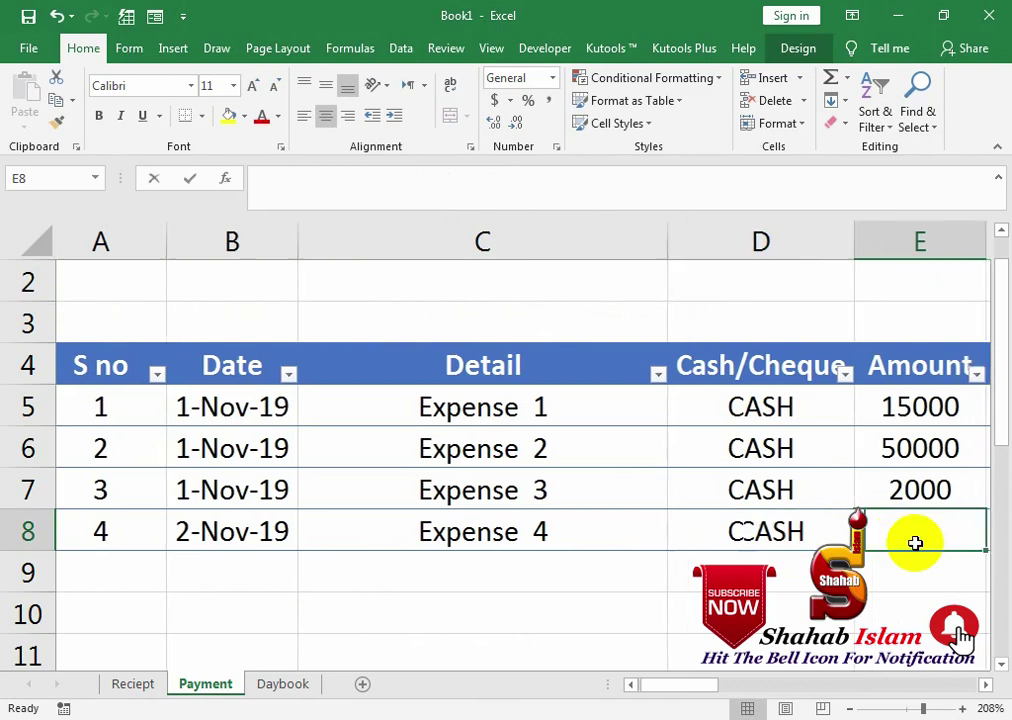
pyautogui.write('1000')
pyautogui.press('Return')
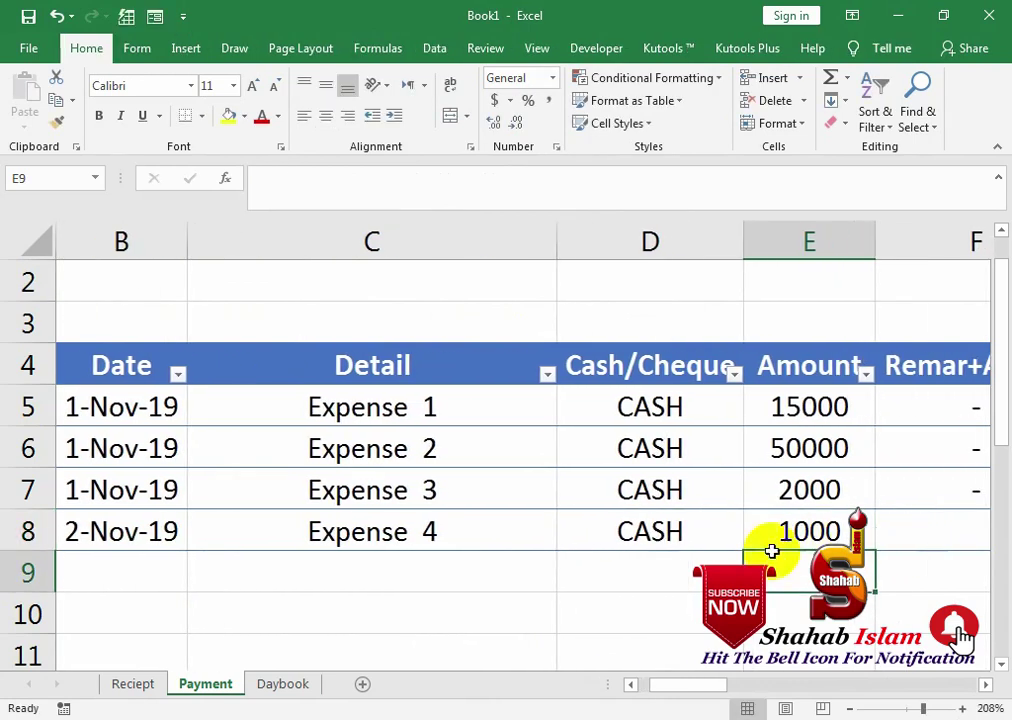
pyautogui.click(295, 684)
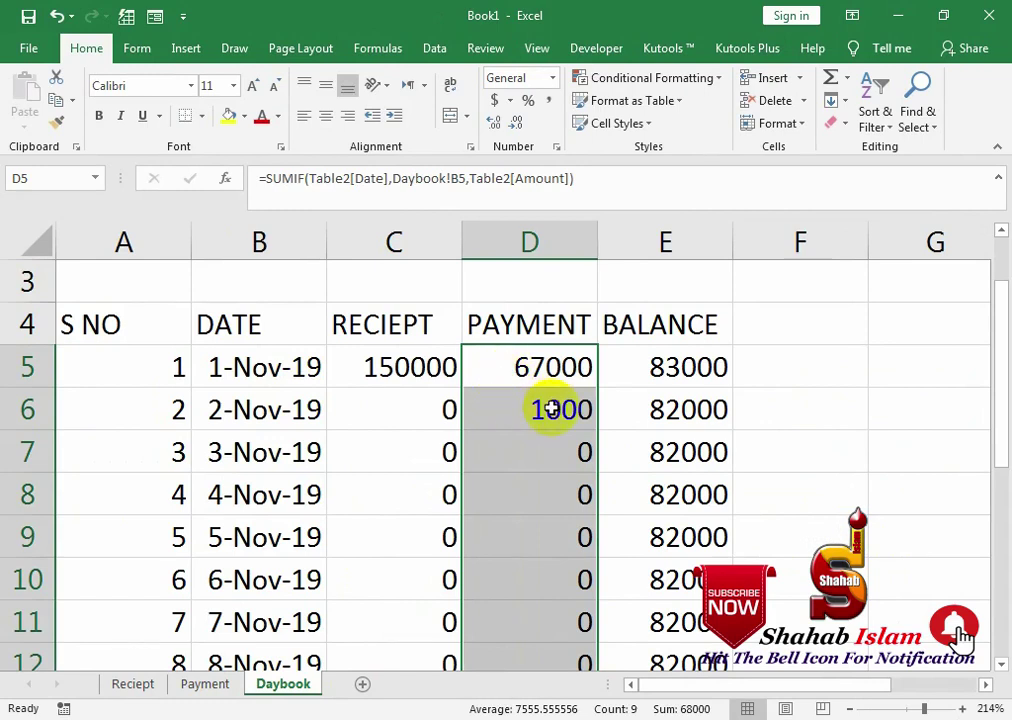
# Remove the day number from the third receipt's date in B7 on the Reciept sheet
pyautogui.click(132, 684)
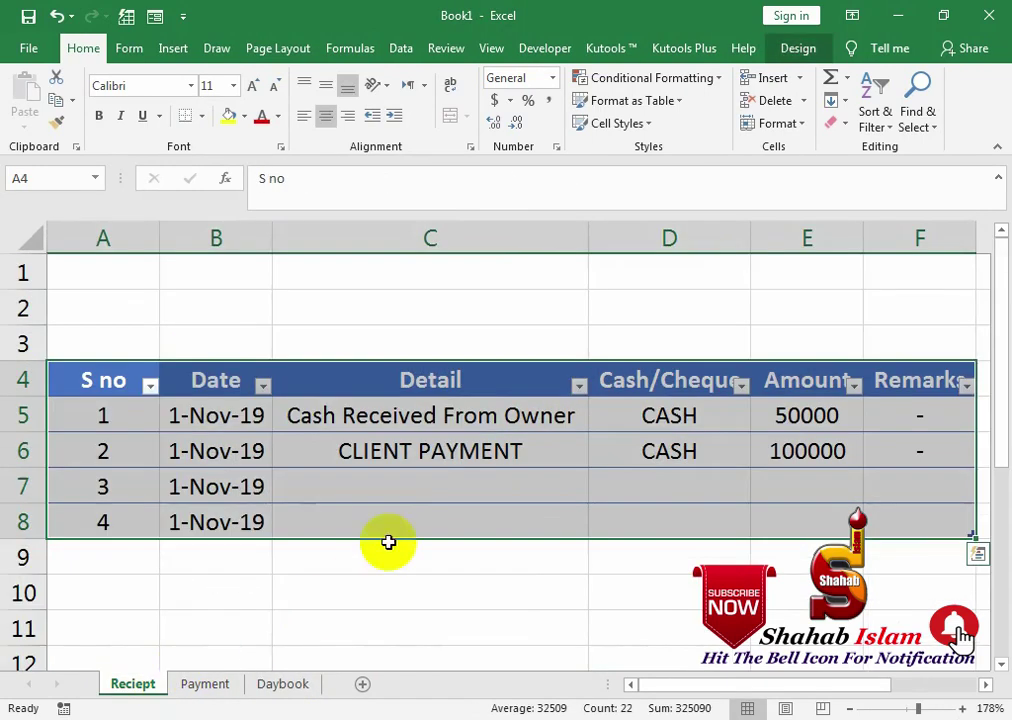
pyautogui.doubleClick(215, 487)
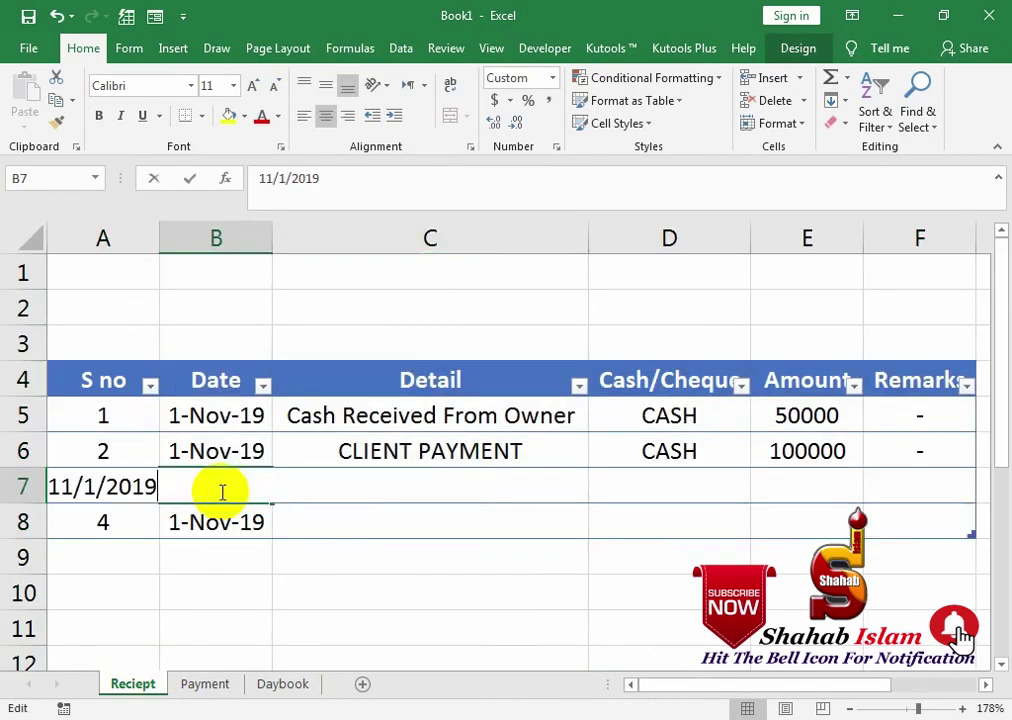
pyautogui.click(112, 482)
pyautogui.press('BackSpace')
pyautogui.press('Return')
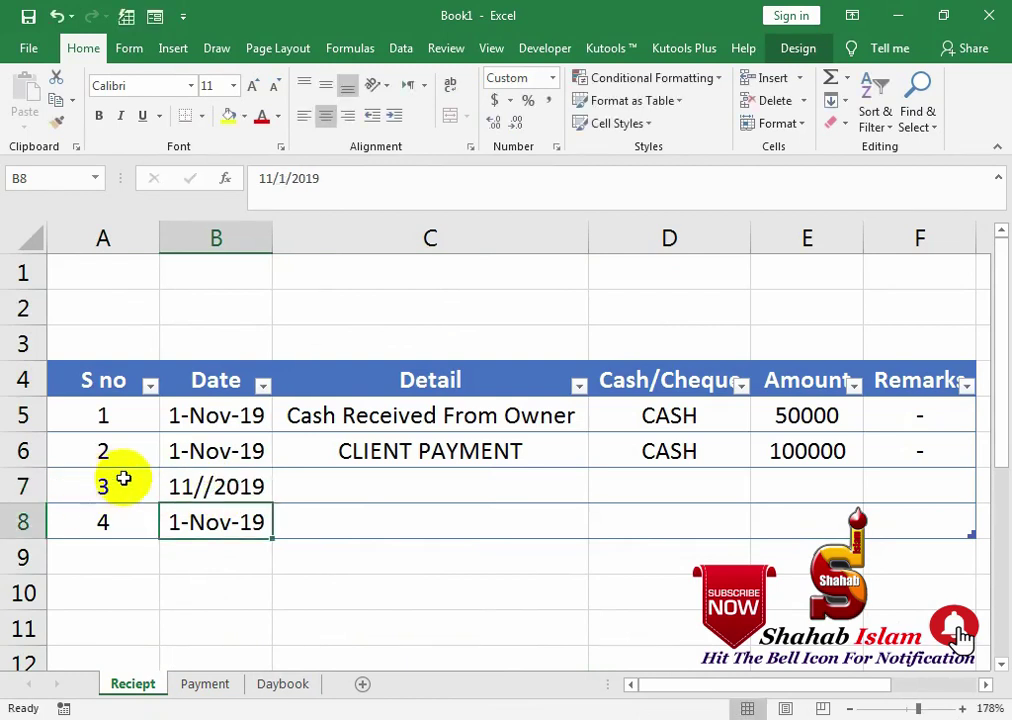
# Enter ABC as the third receipt's detail in C7 and choose CASH as its payment mode in D7
pyautogui.click(410, 495)
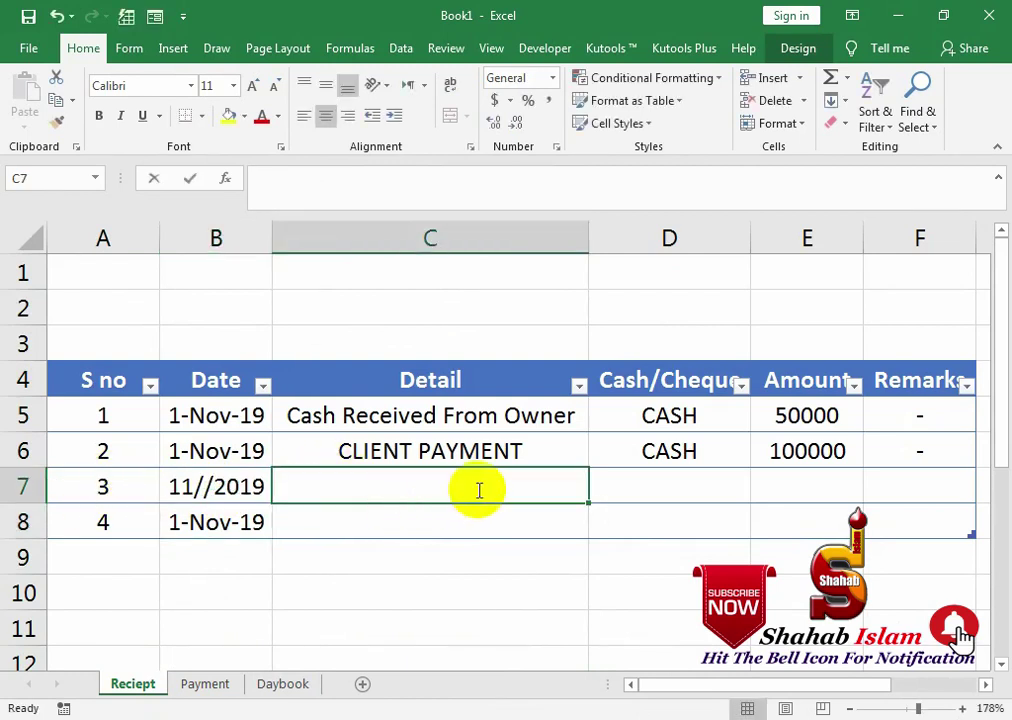
pyautogui.write('ABC')
pyautogui.press('Tab')
pyautogui.click(760, 494)
pyautogui.click(735, 514)
# Enter 15000 as the third receipt's amount in E7 and check the 2-Nov-19 row on the Daybook sheet
pyautogui.click(797, 481)
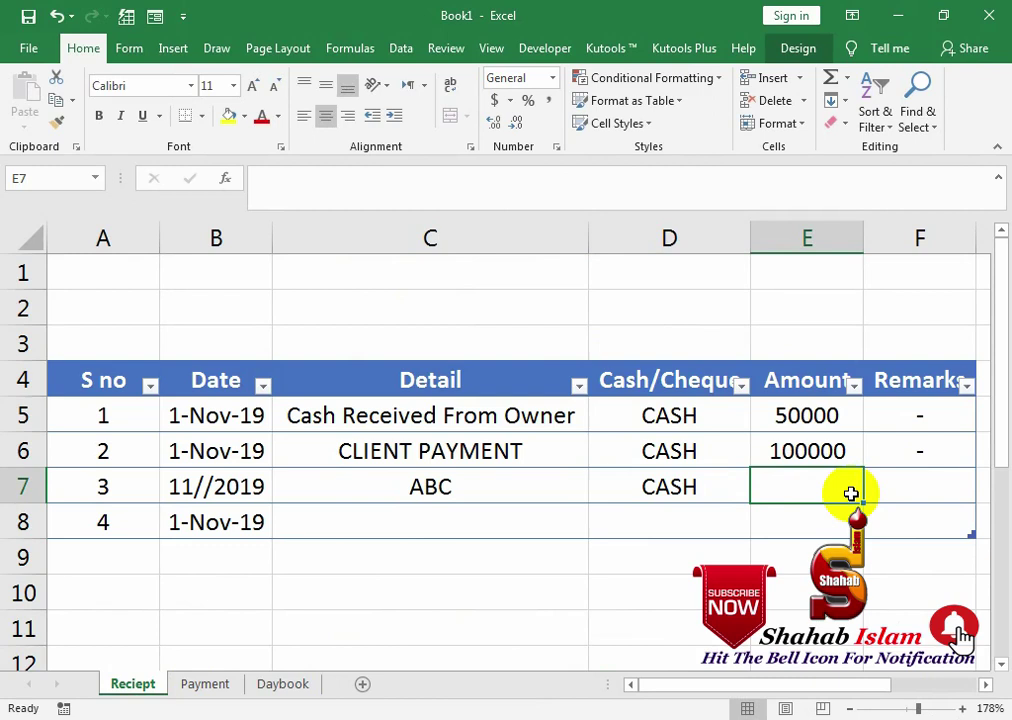
pyautogui.write('15000')
pyautogui.press('Tab')
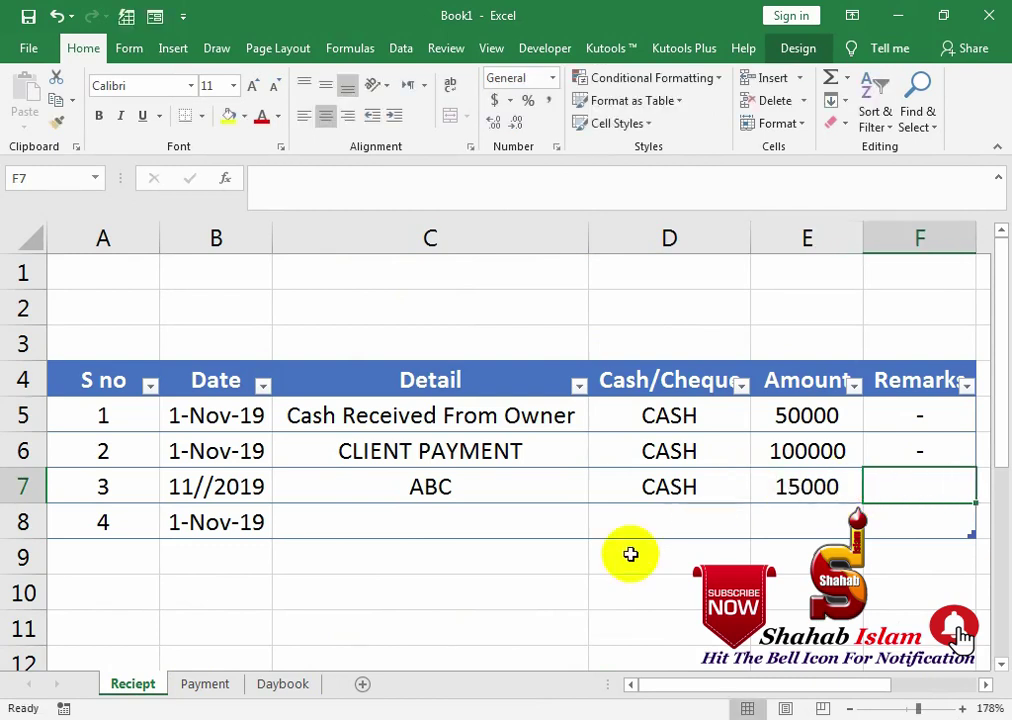
pyautogui.click(298, 683)
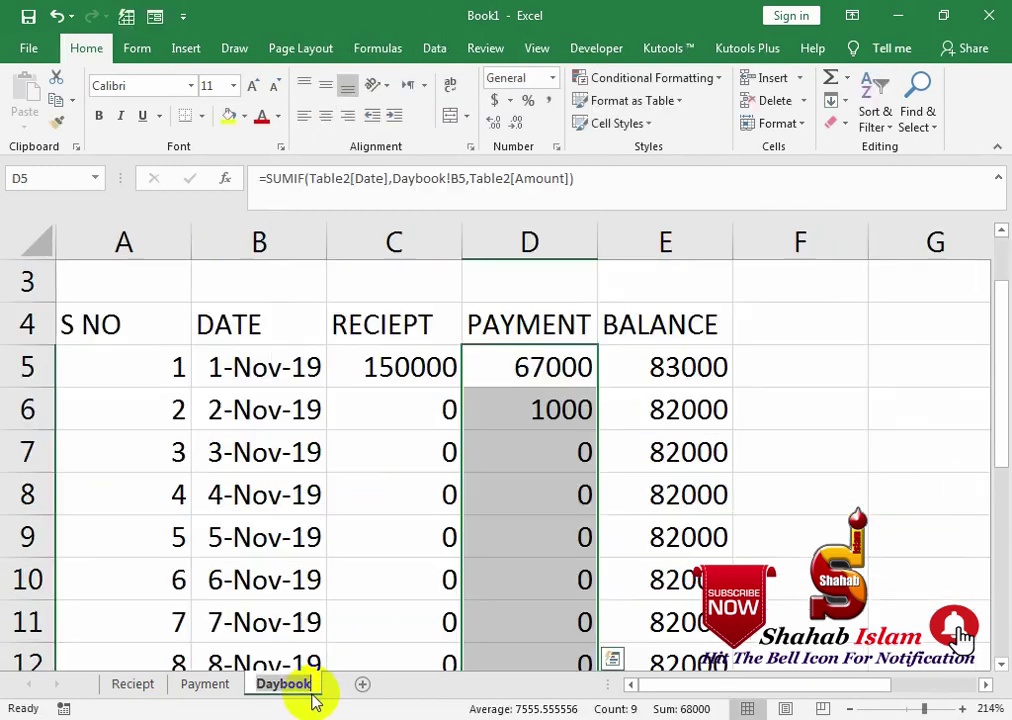
pyautogui.click(528, 414)
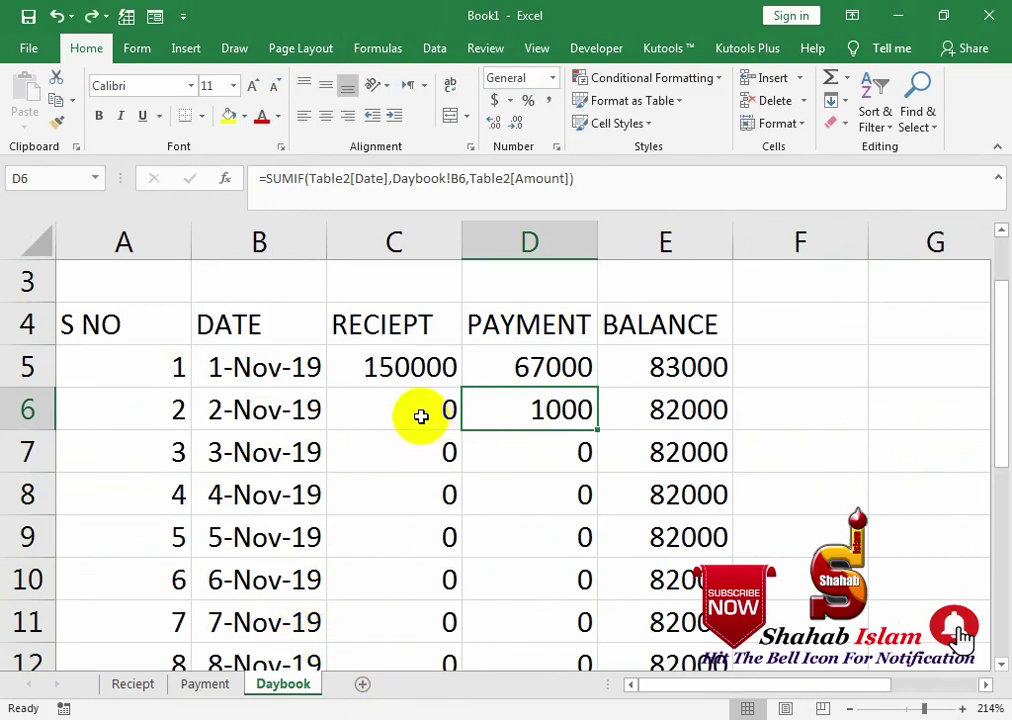
# Correct the third receipt's date in B7 on the Reciept sheet to 2-Nov-19 and recheck the Daybook sheet
pyautogui.click(145, 685)
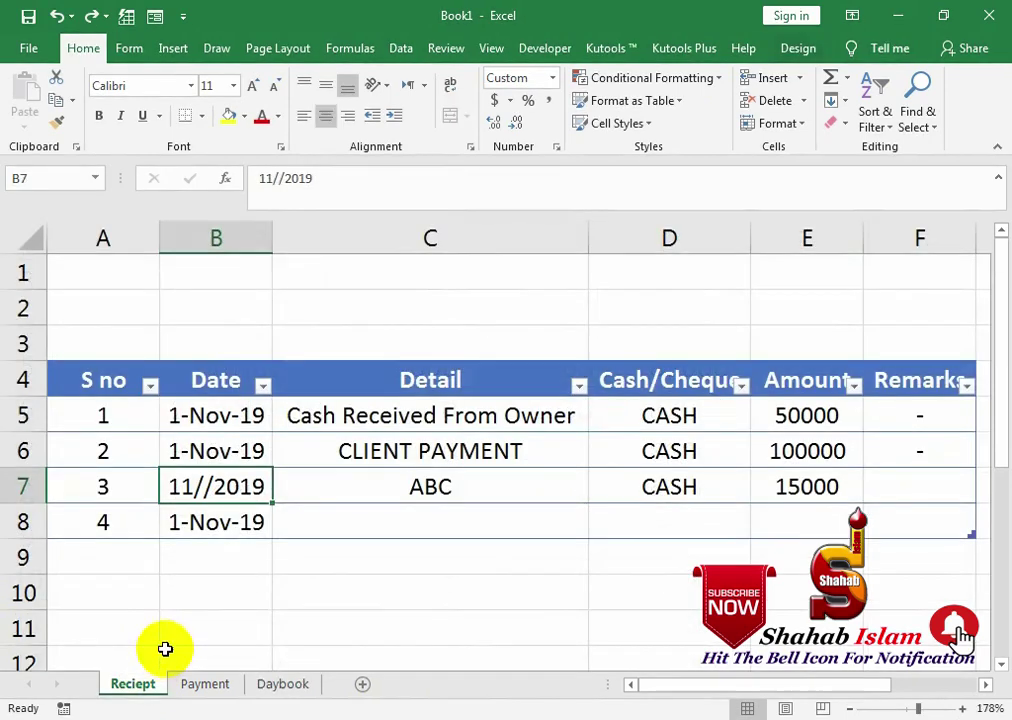
pyautogui.doubleClick(199, 483)
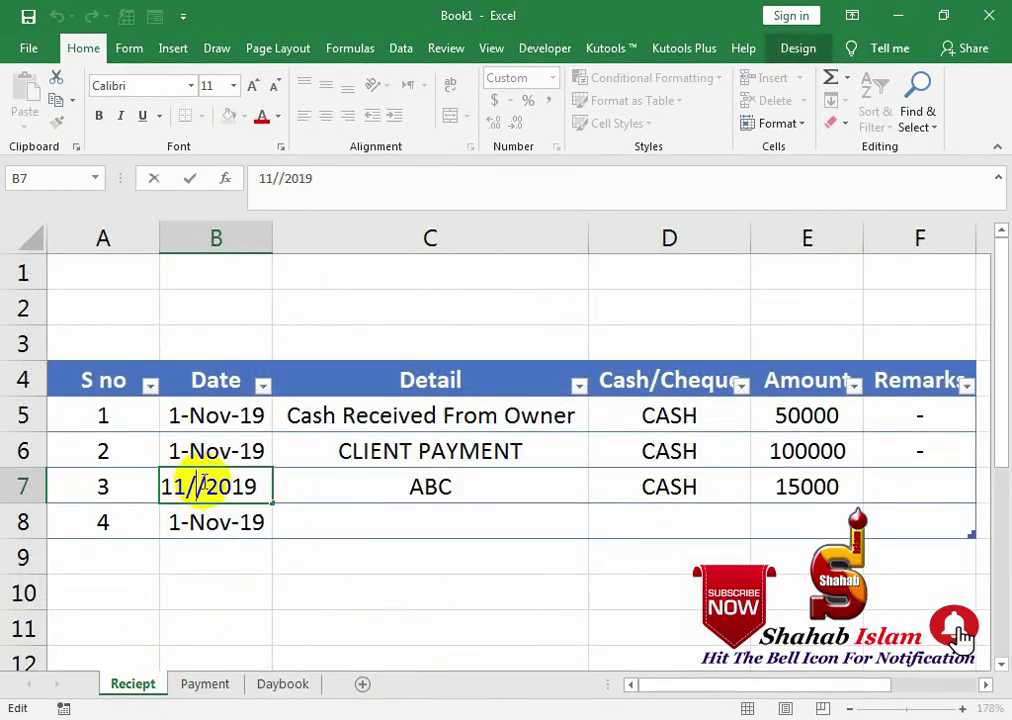
pyautogui.write('2')
pyautogui.press('Return')
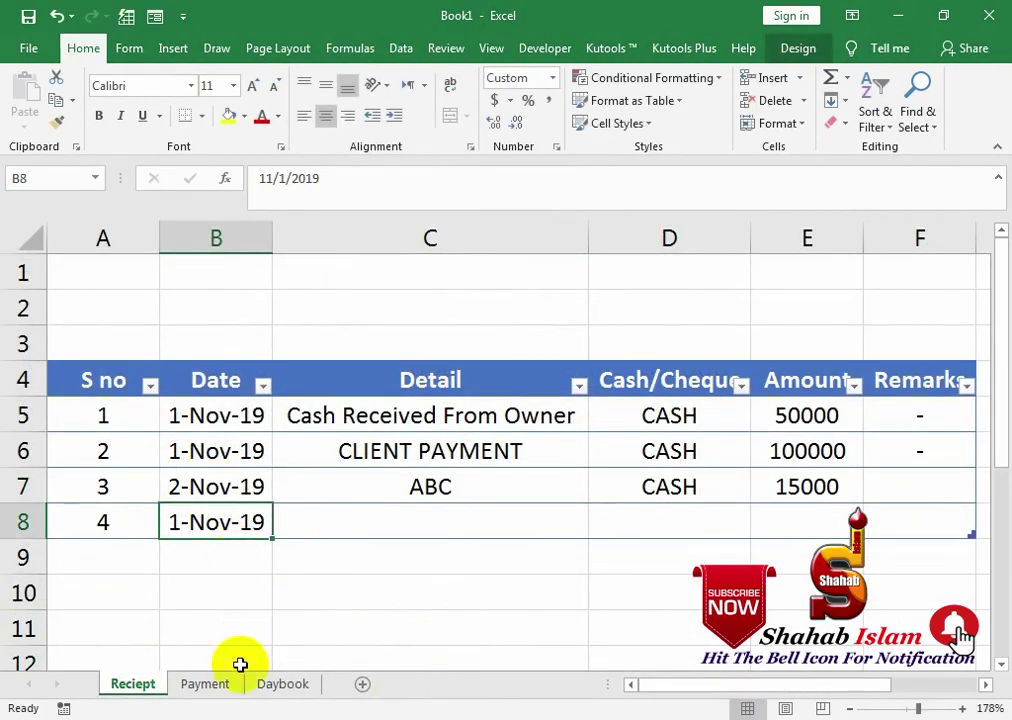
pyautogui.click(275, 686)
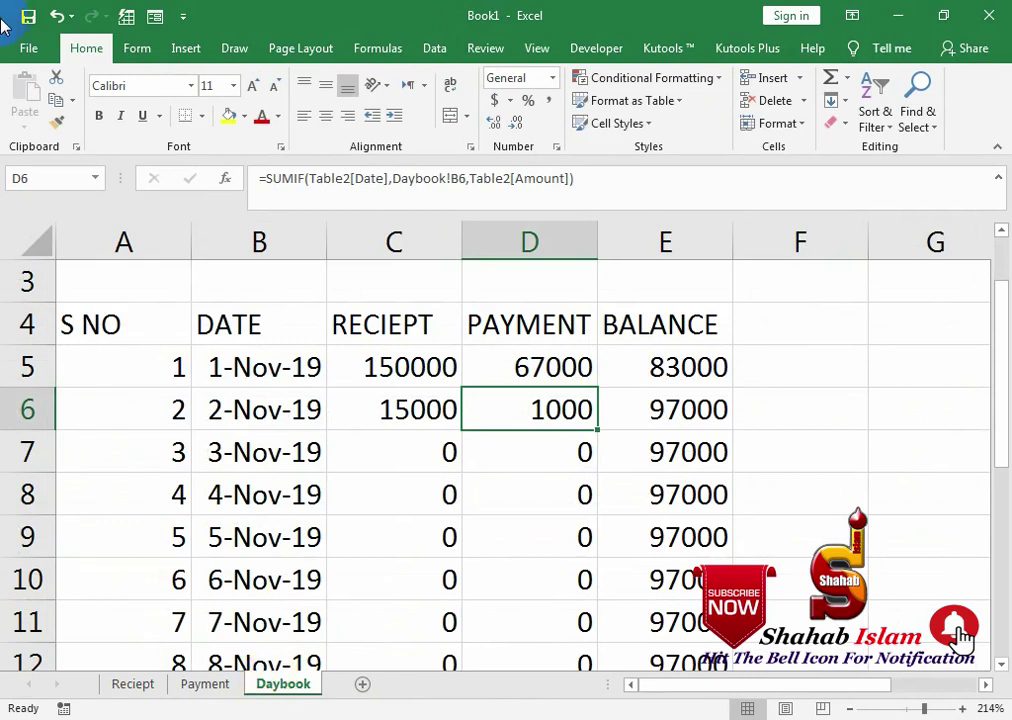
# Add all borders with a thick outside border to the Daybook table A4:E13 and centre its contents horizontally
pyautogui.moveTo(605, 343); pyautogui.dragTo(121, 587)
pyautogui.click(201, 116)
pyautogui.click(221, 280)
pyautogui.scroll(2, 221, 280)
pyautogui.click(325, 116)
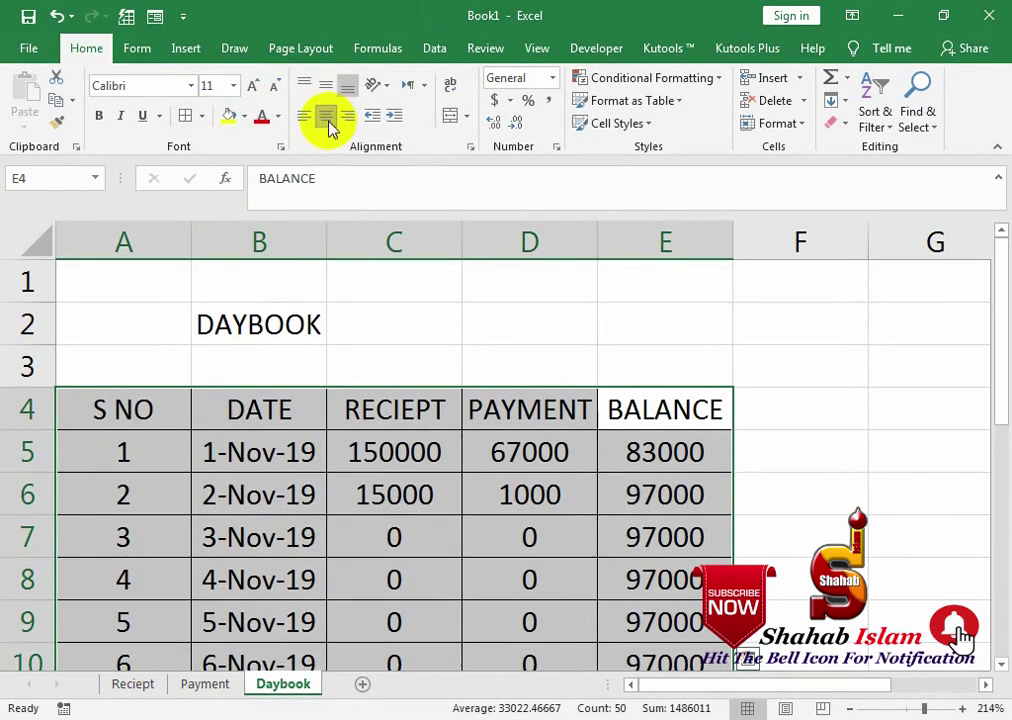
pyautogui.click(201, 116)
pyautogui.click(240, 332)
# Format the header cells A4:E4 in bold at font size 9 with a dark blue fill
pyautogui.moveTo(170, 410); pyautogui.dragTo(600, 411)
pyautogui.click(273, 85)
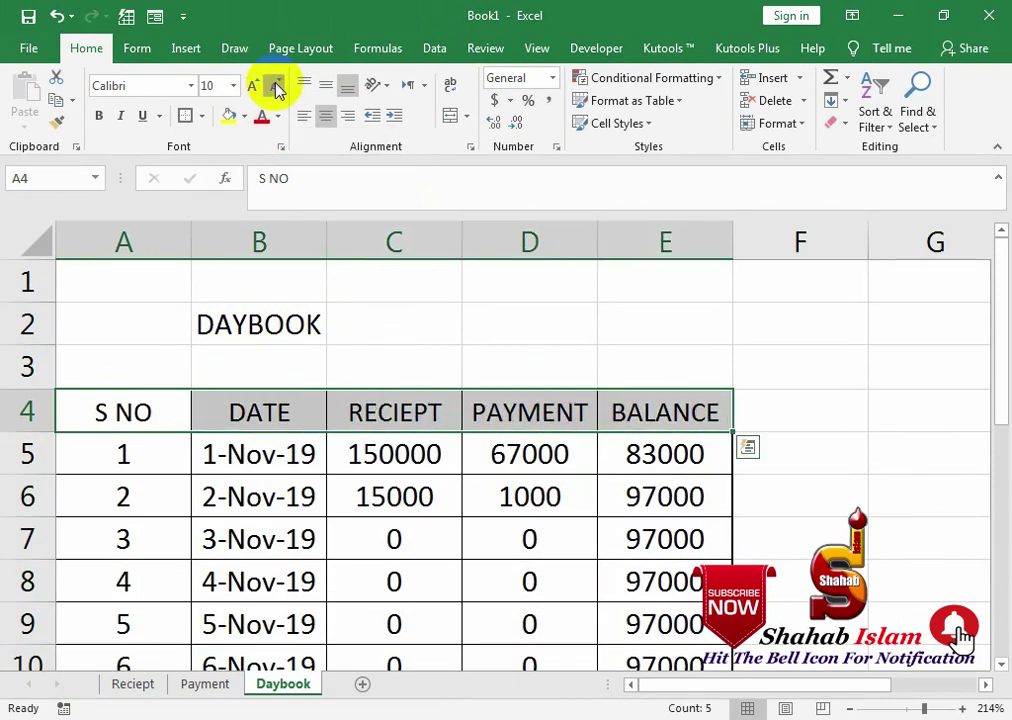
pyautogui.click(273, 85)
pyautogui.click(98, 116)
pyautogui.click(243, 116)
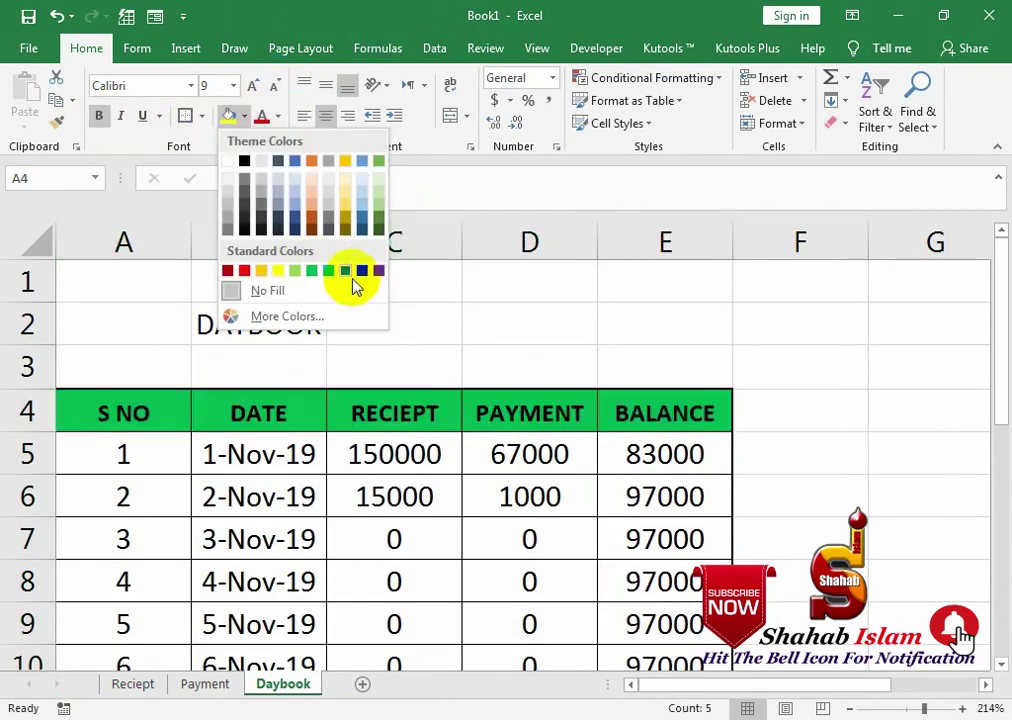
pyautogui.click(361, 279)
# Merge and centre A1:E3 around the DAYBOOK title and align it to the vertical middle
pyautogui.moveTo(113, 273); pyautogui.dragTo(628, 376)
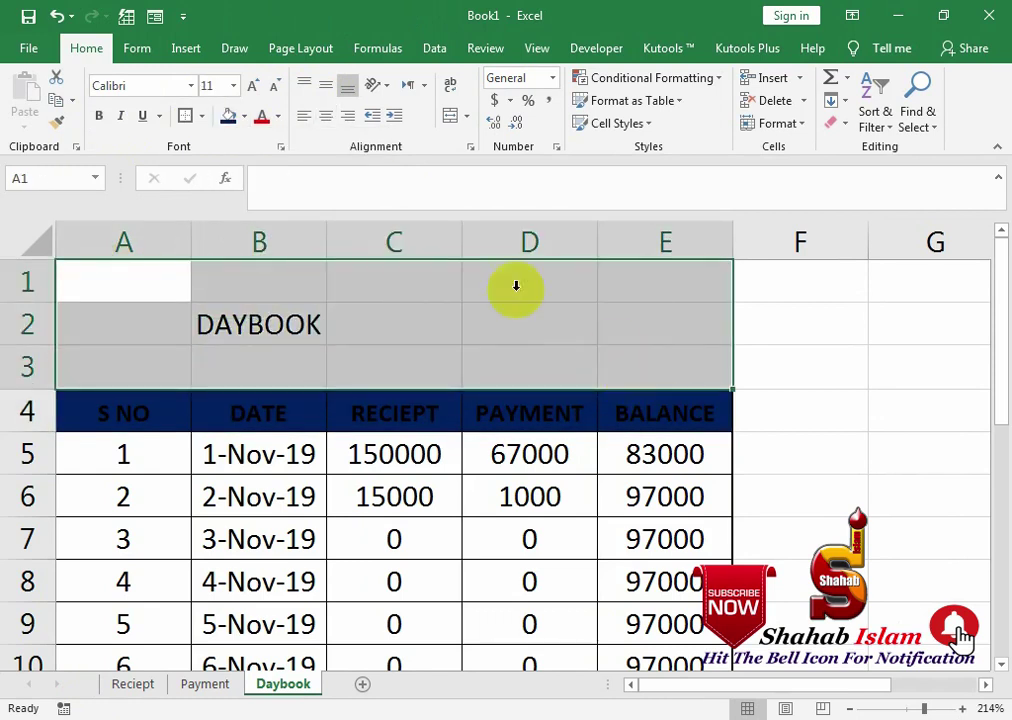
pyautogui.click(452, 116)
pyautogui.click(328, 90)
# Enlarge the DAYBOOK title to font size 24 and make it bold
pyautogui.click(253, 85)
pyautogui.click(253, 85)
pyautogui.click(253, 85)
pyautogui.click(253, 85)
pyautogui.click(253, 85)
pyautogui.click(253, 85)
pyautogui.click(253, 85)
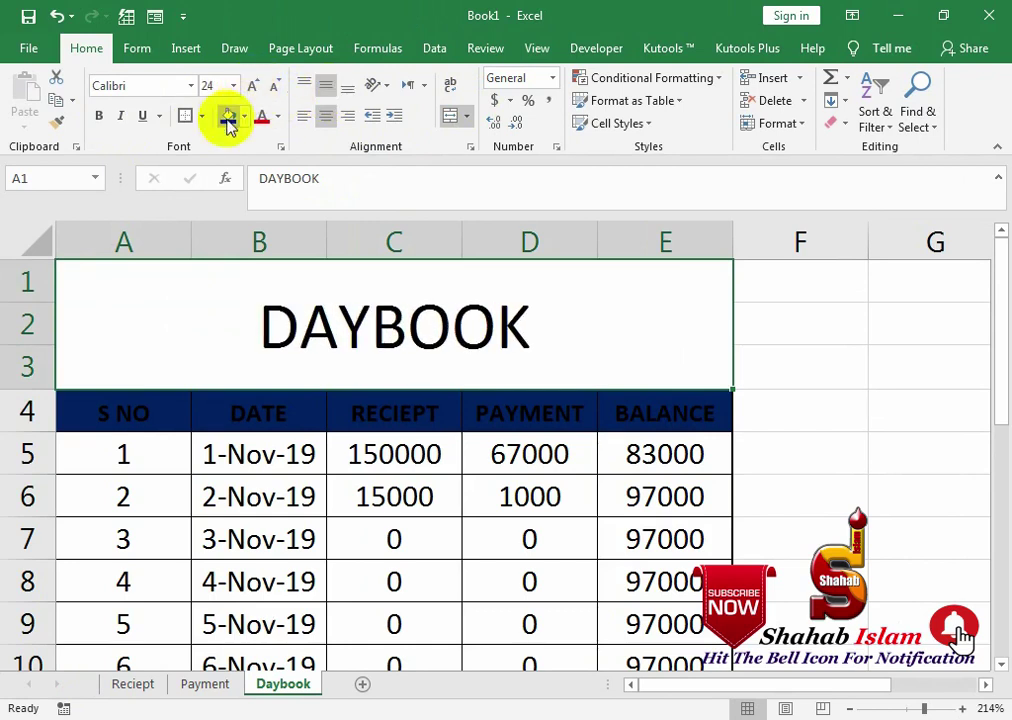
pyautogui.click(98, 115)
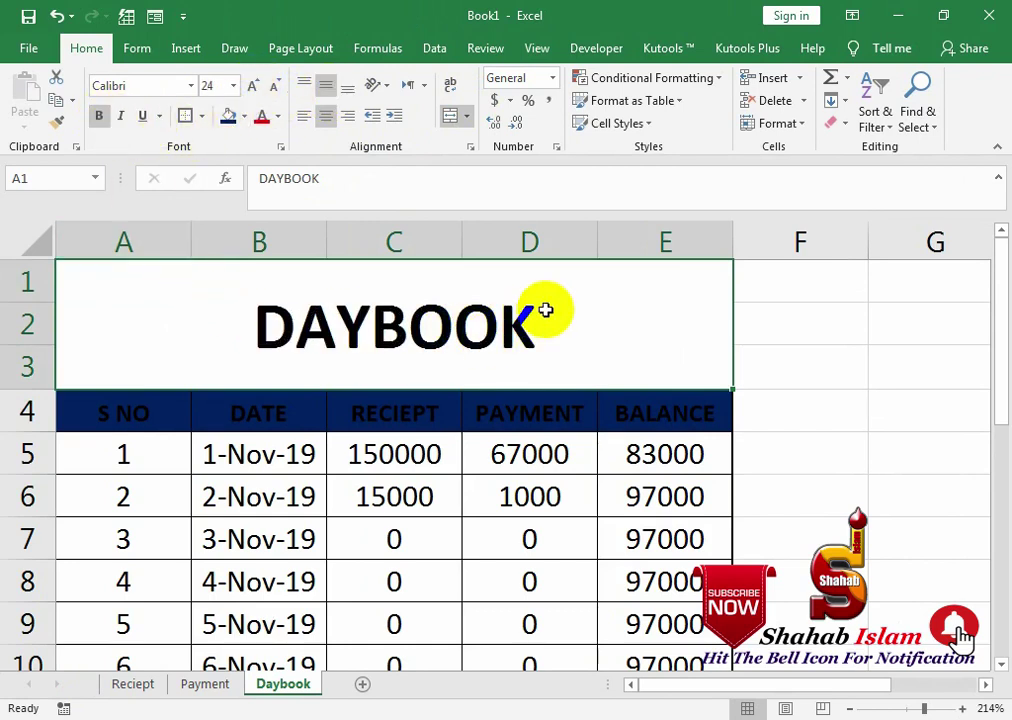